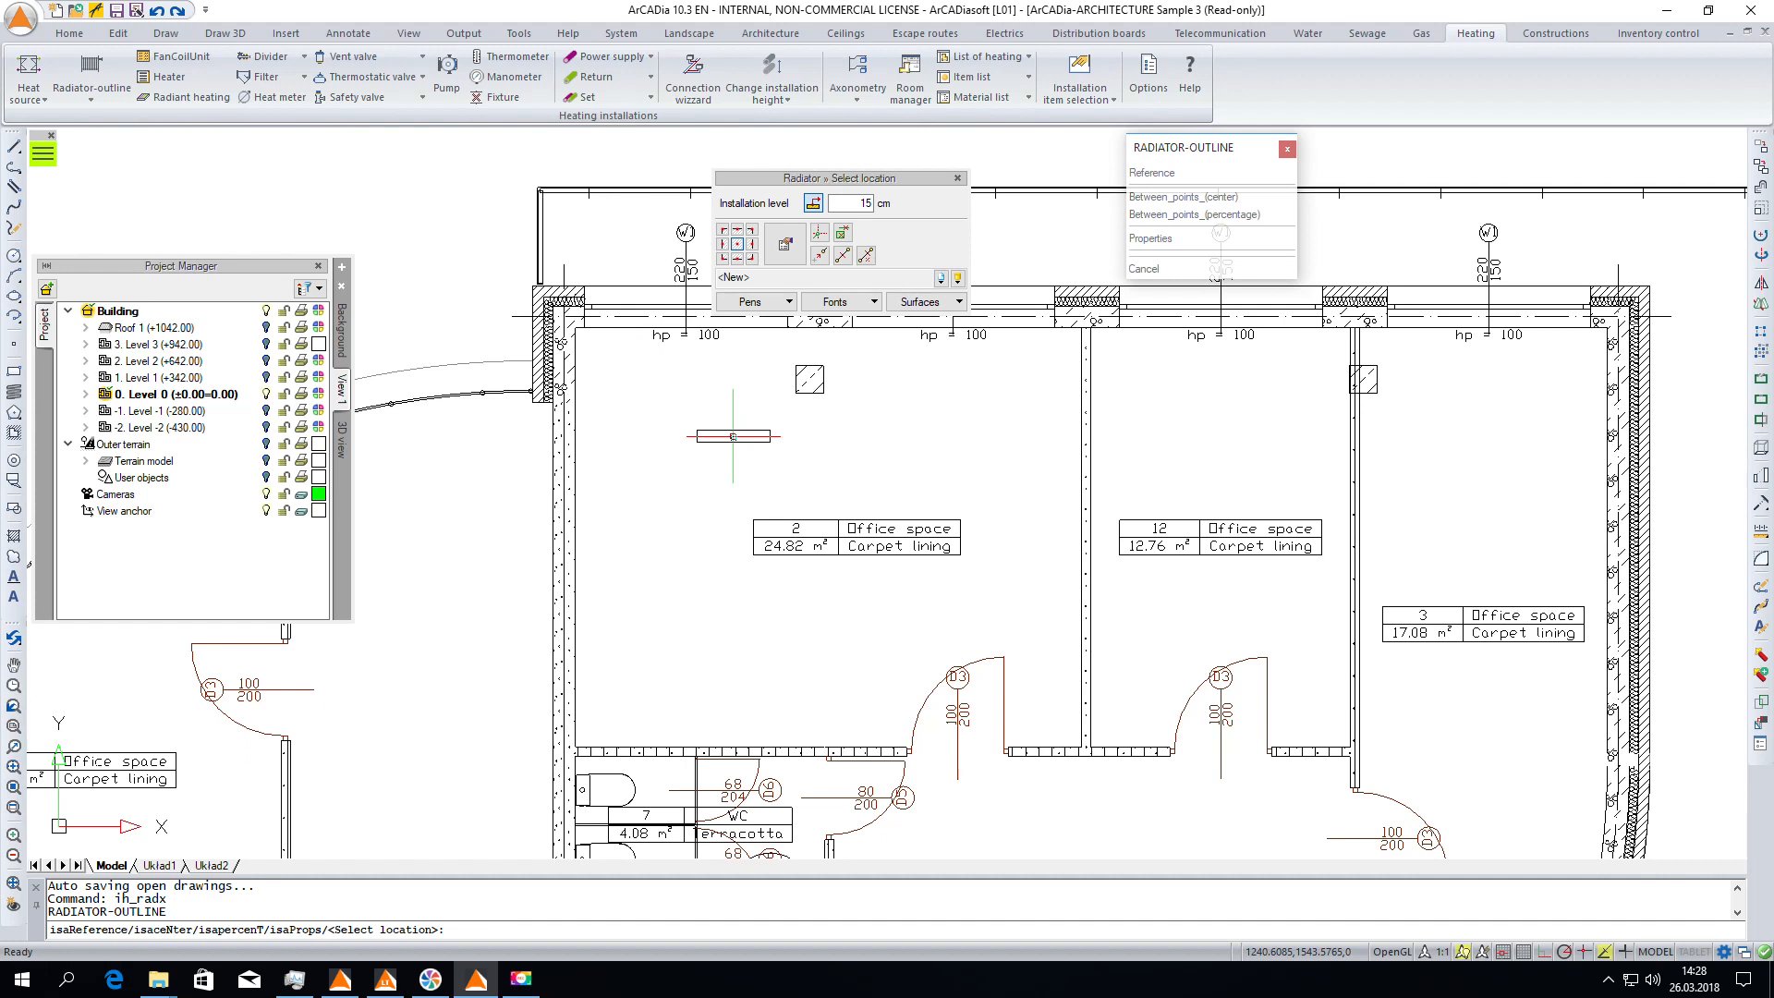
Set the radiator's insertion point to the middle of its upper edge.
scroll(733, 436, "down", 2)
scroll(698, 393, "up", 2)
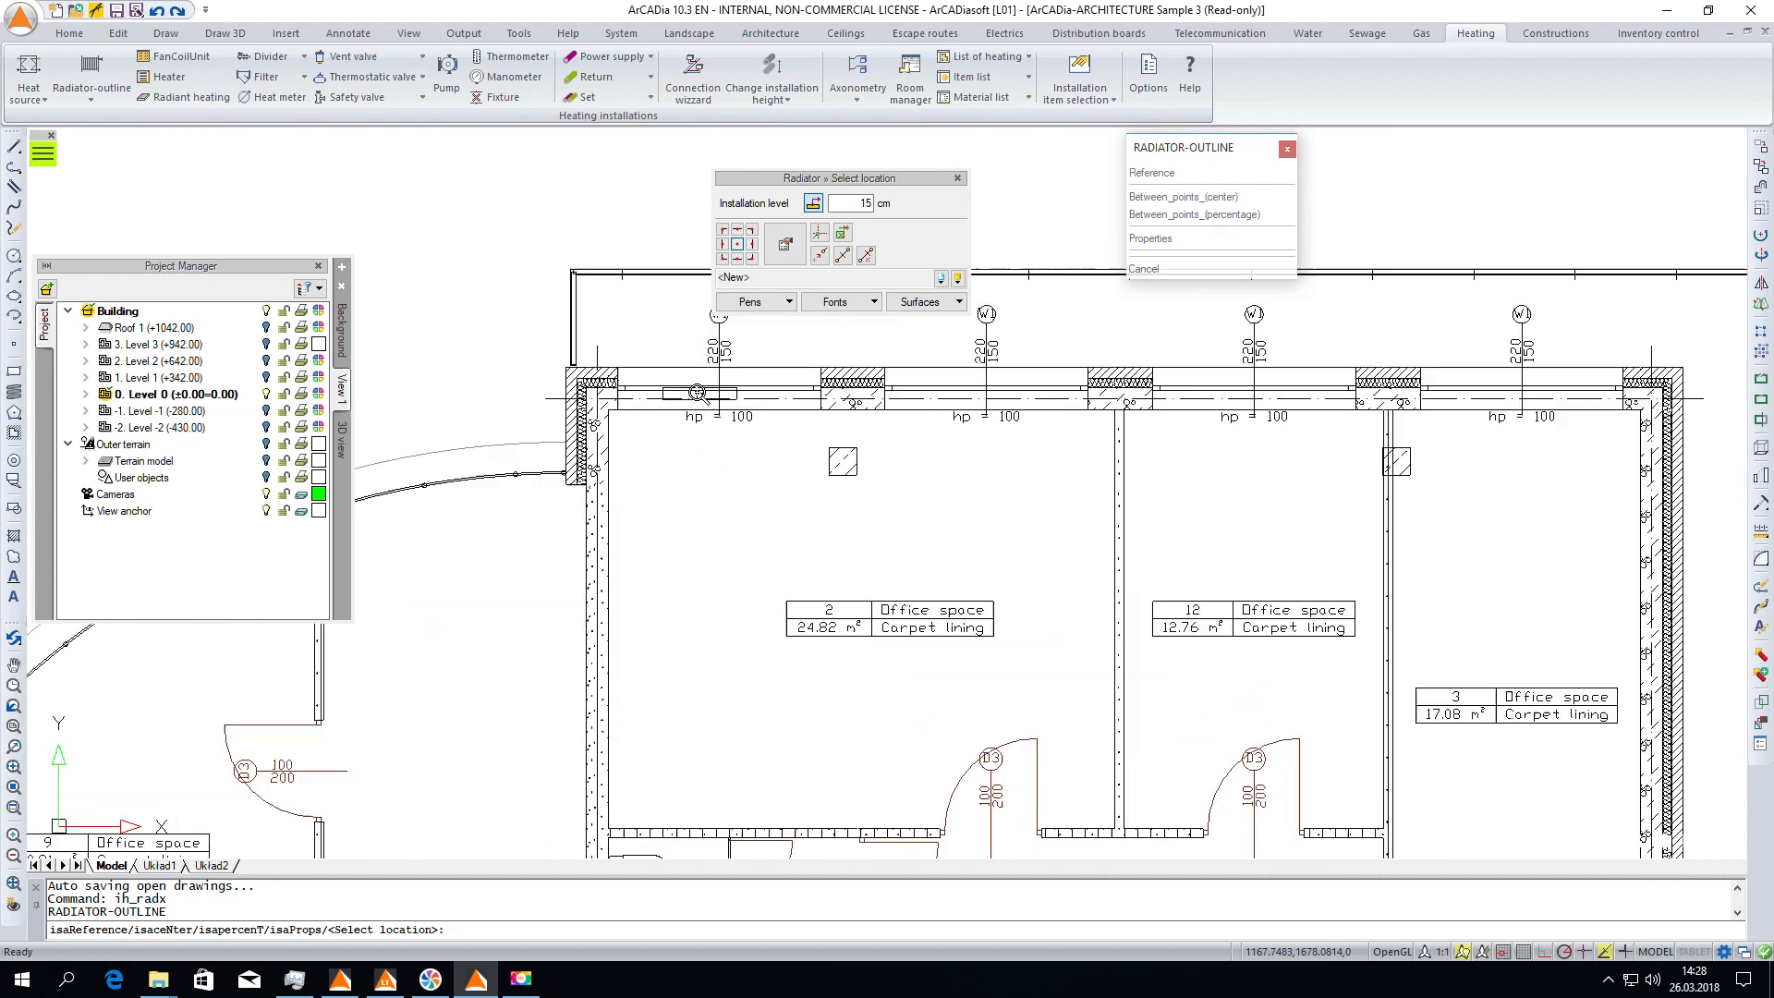
scroll(698, 392, "up", 2)
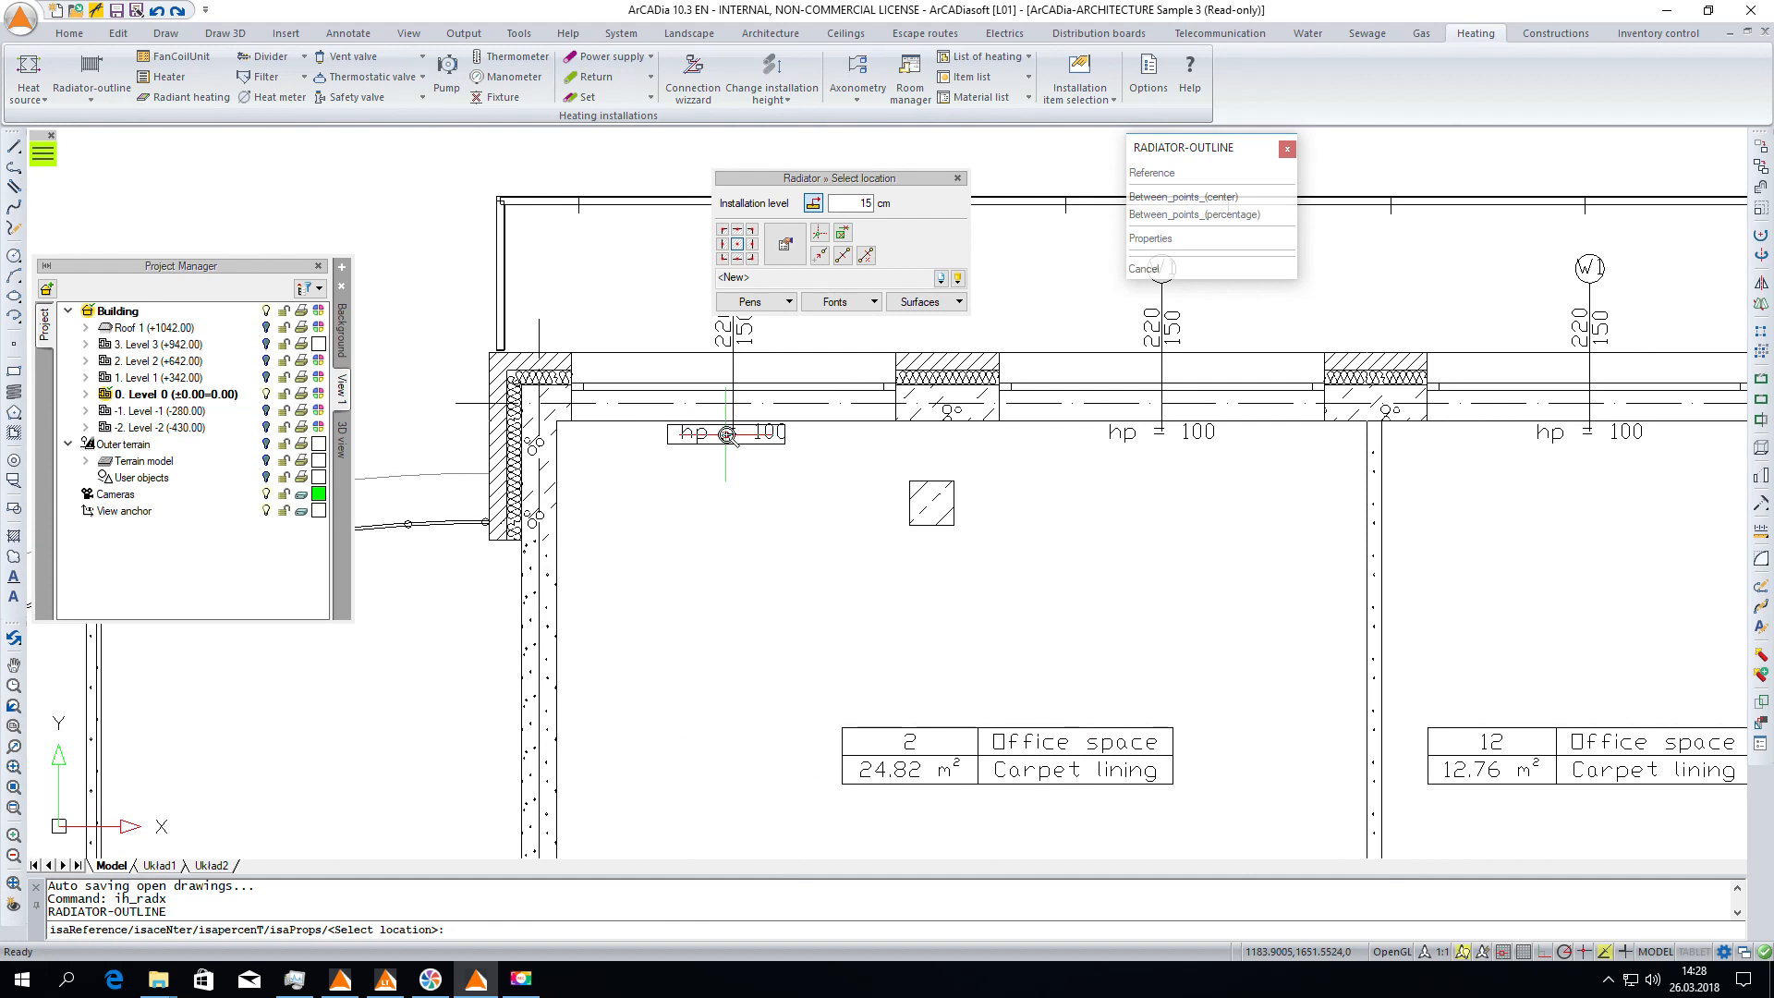
scroll(726, 435, "up", 2)
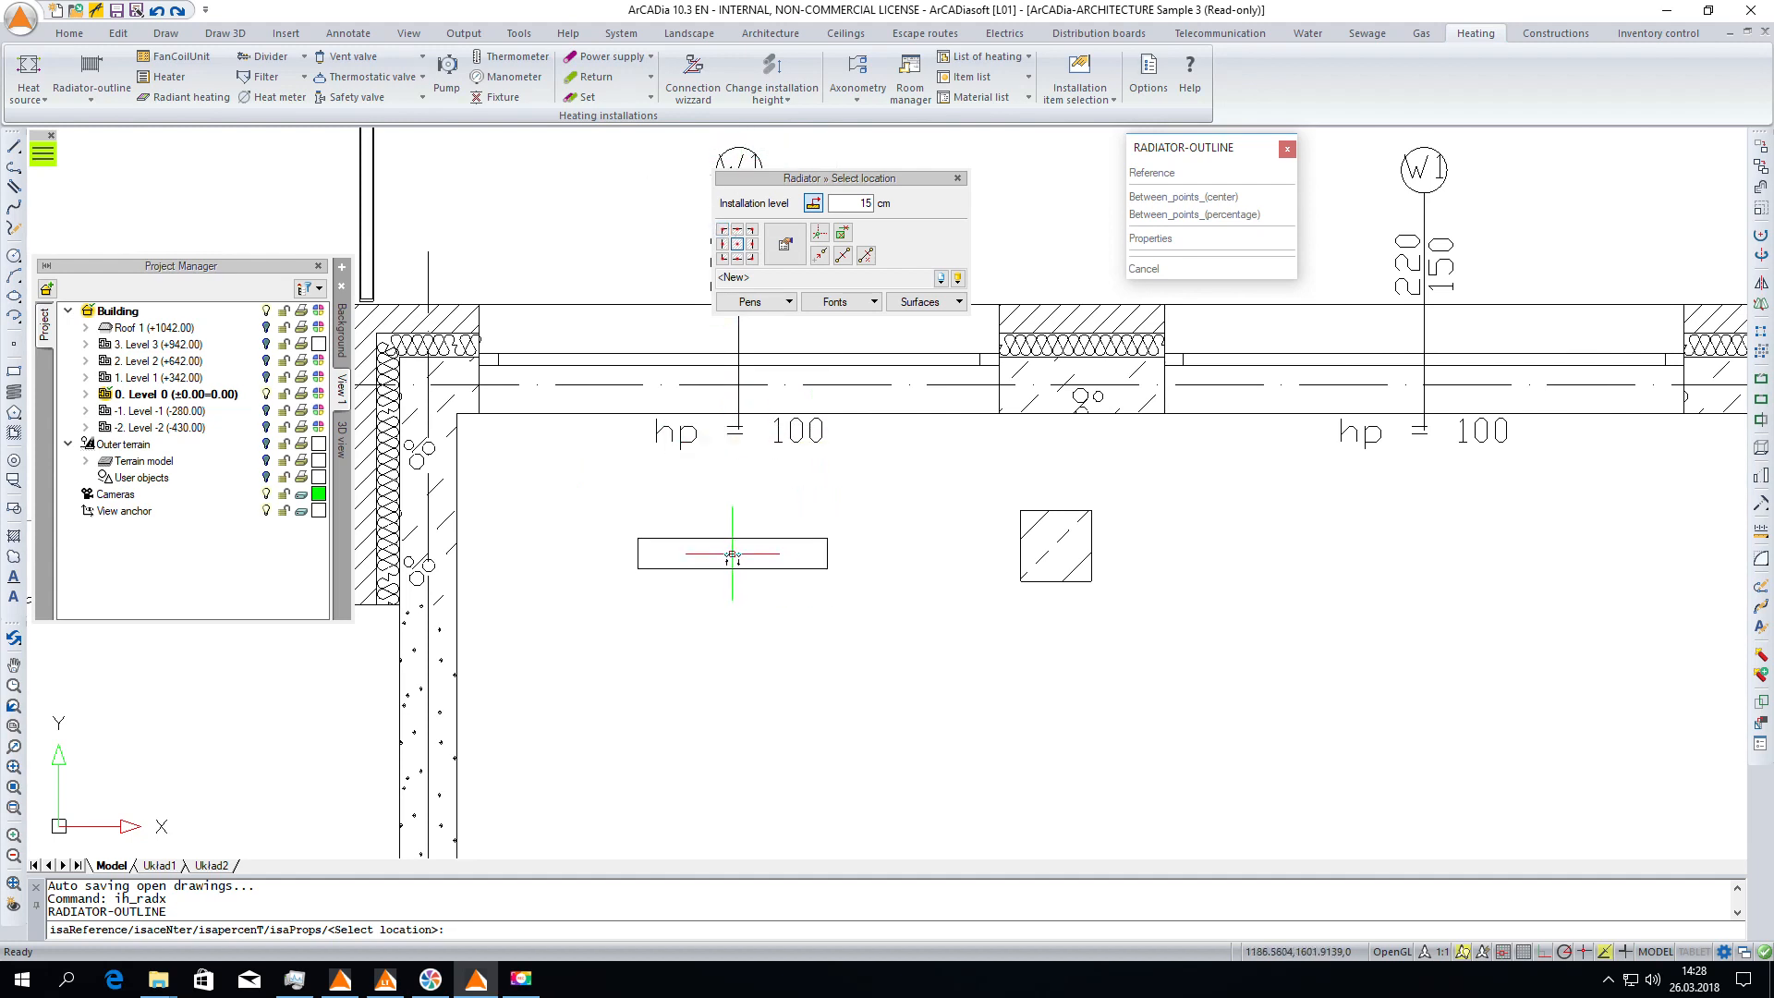
left_click(737, 235)
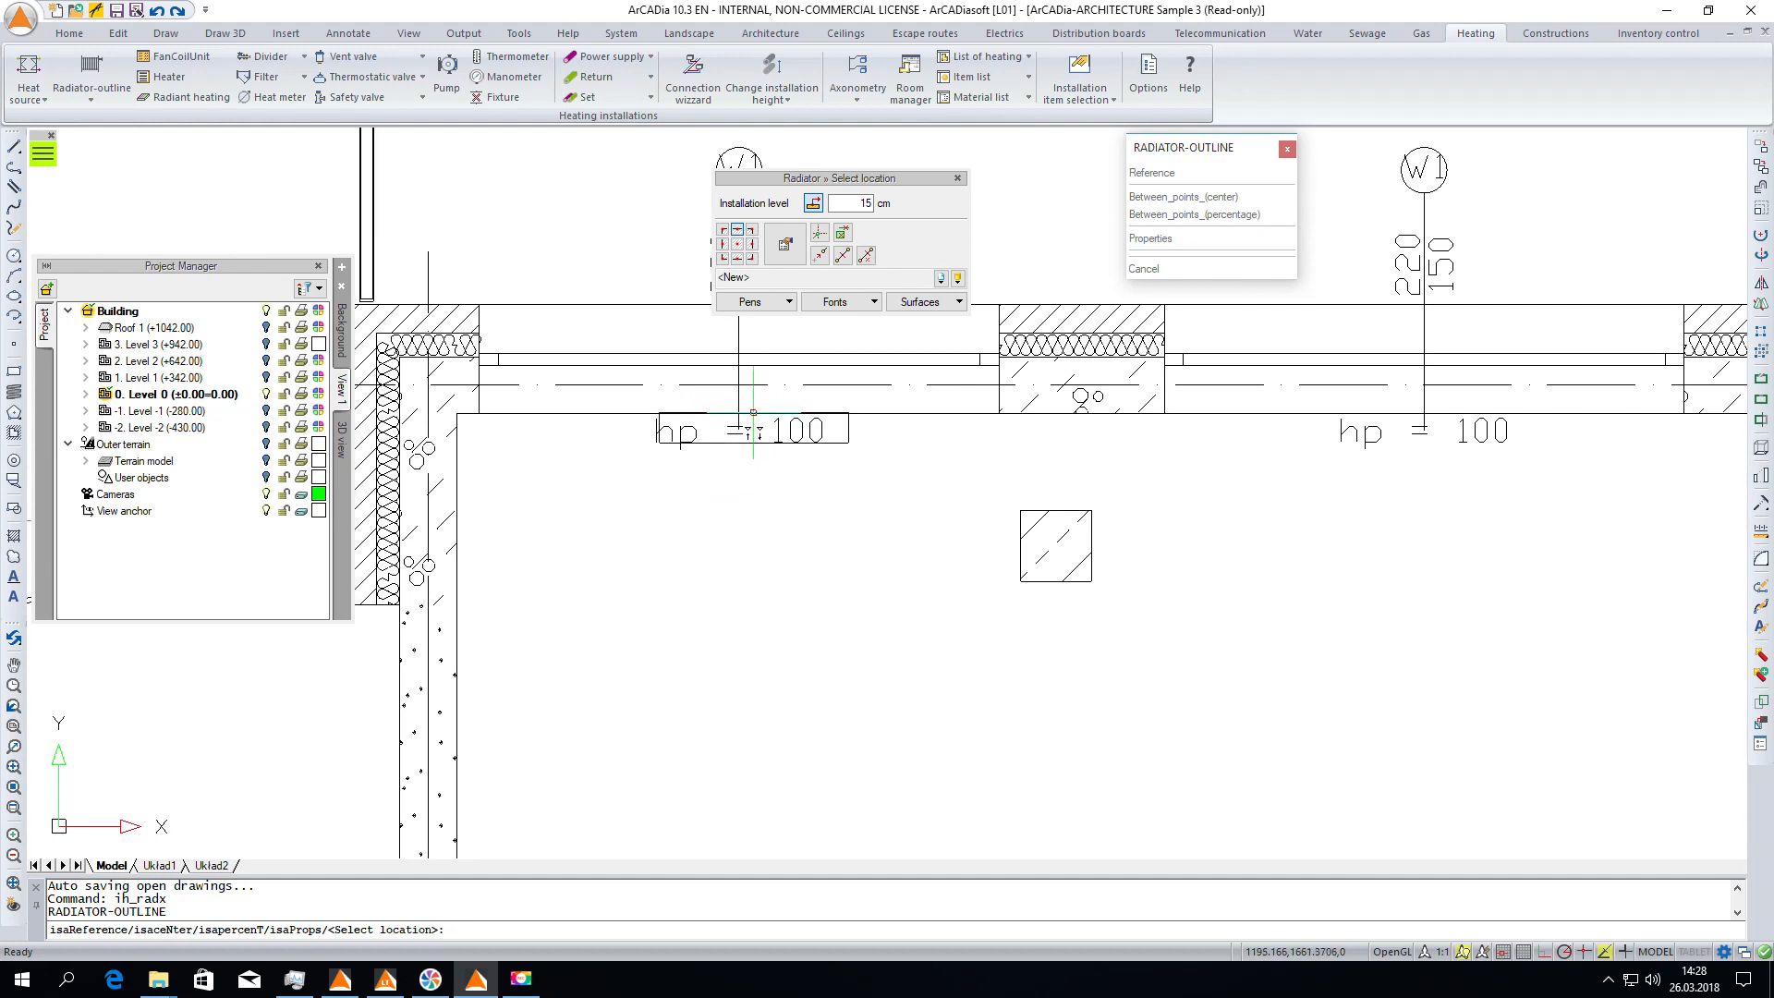
Choose the 900x1000 (1356W) radiator from the standard library under Grzejniki płytowe, H.M. Heizkorper, Classic M, typ 20.
left_click(958, 279)
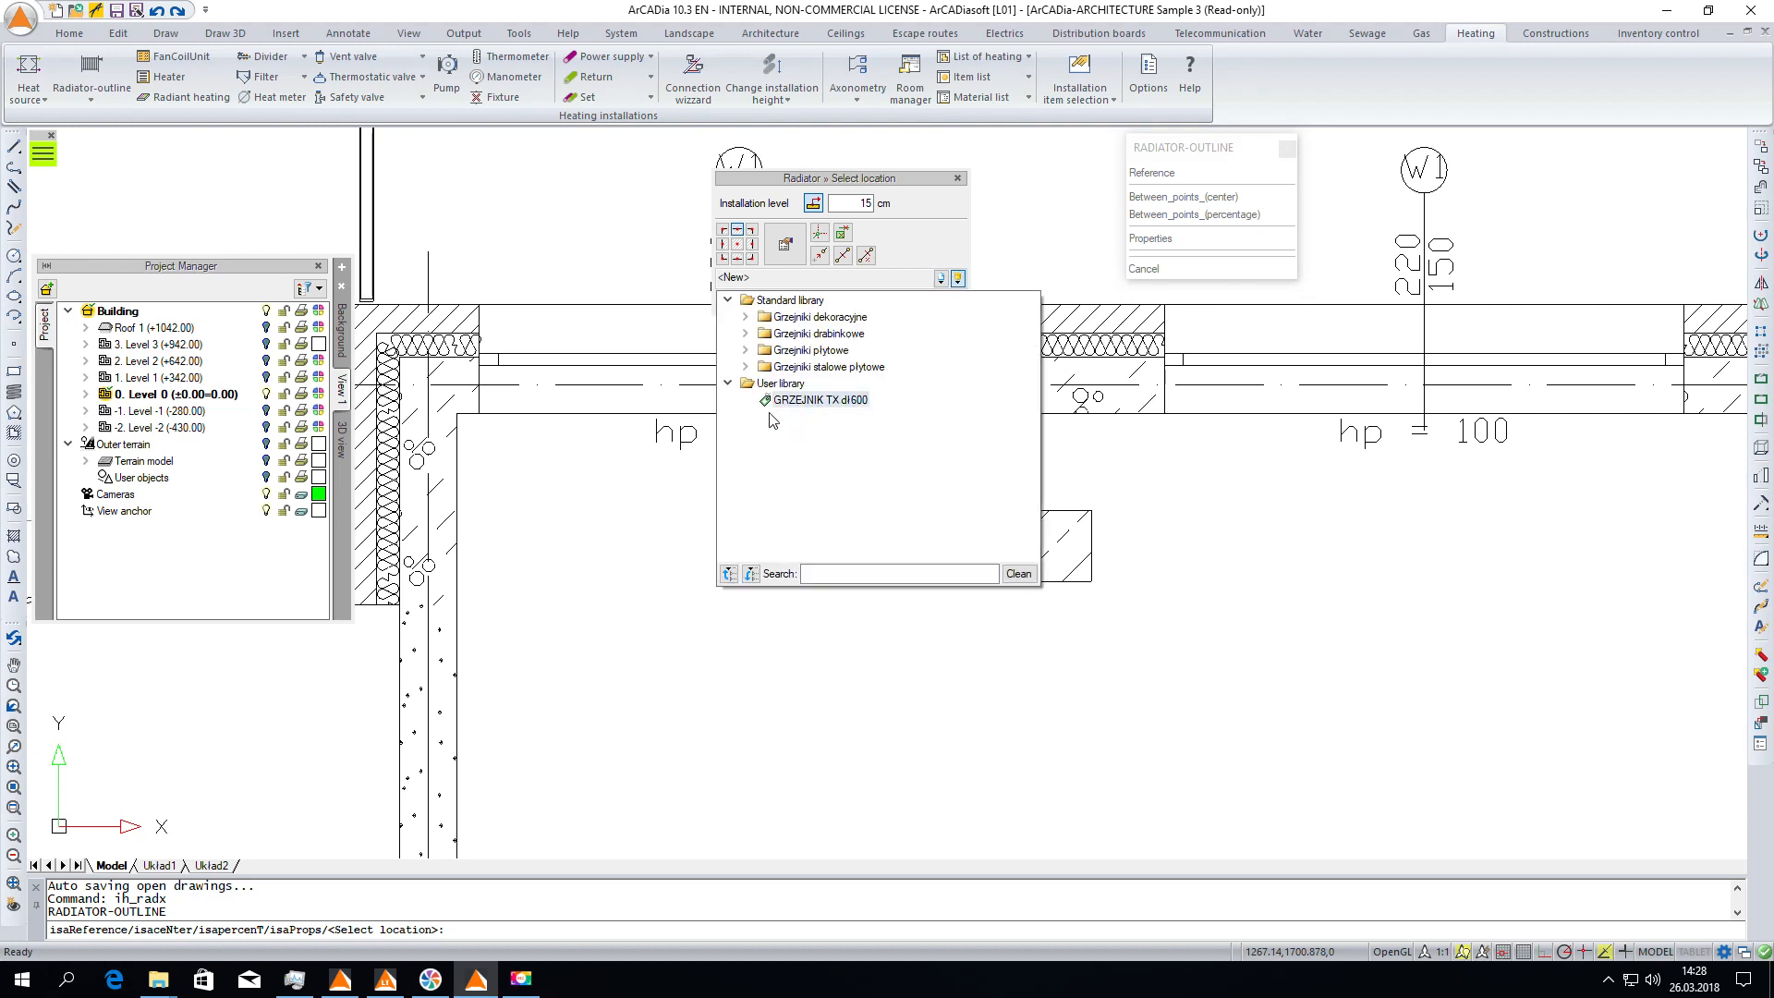
left_click(746, 350)
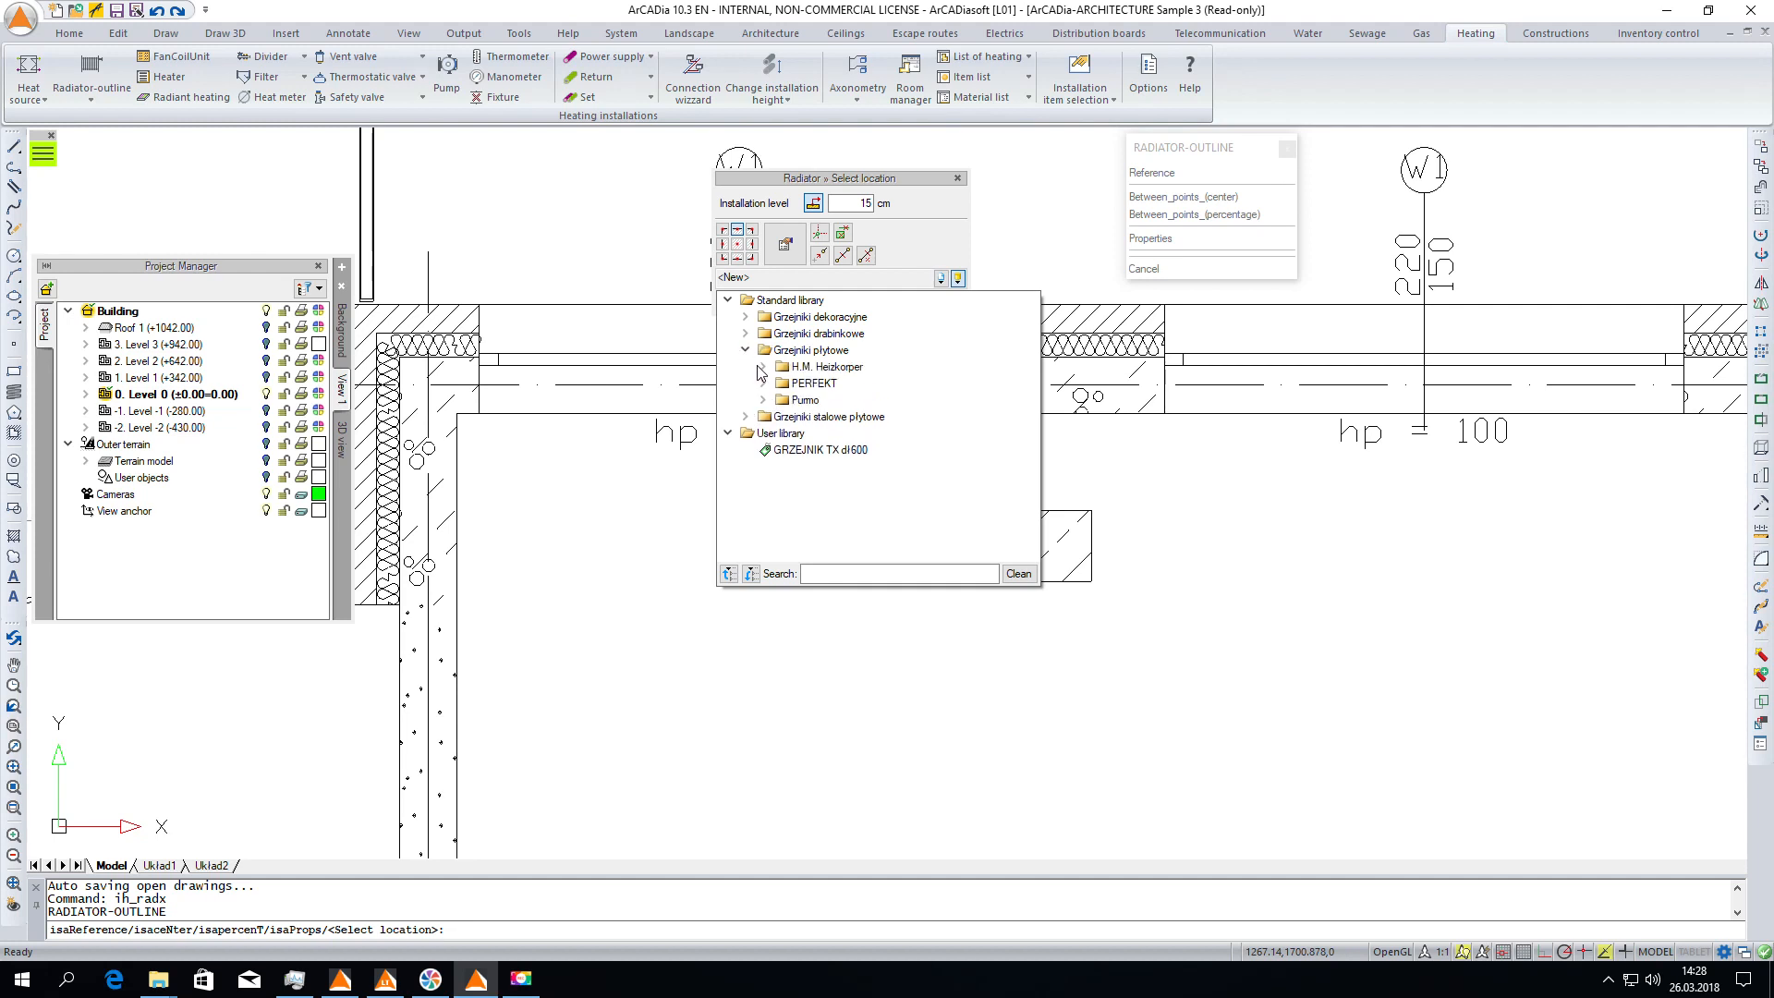
left_click(763, 367)
left_click(782, 418)
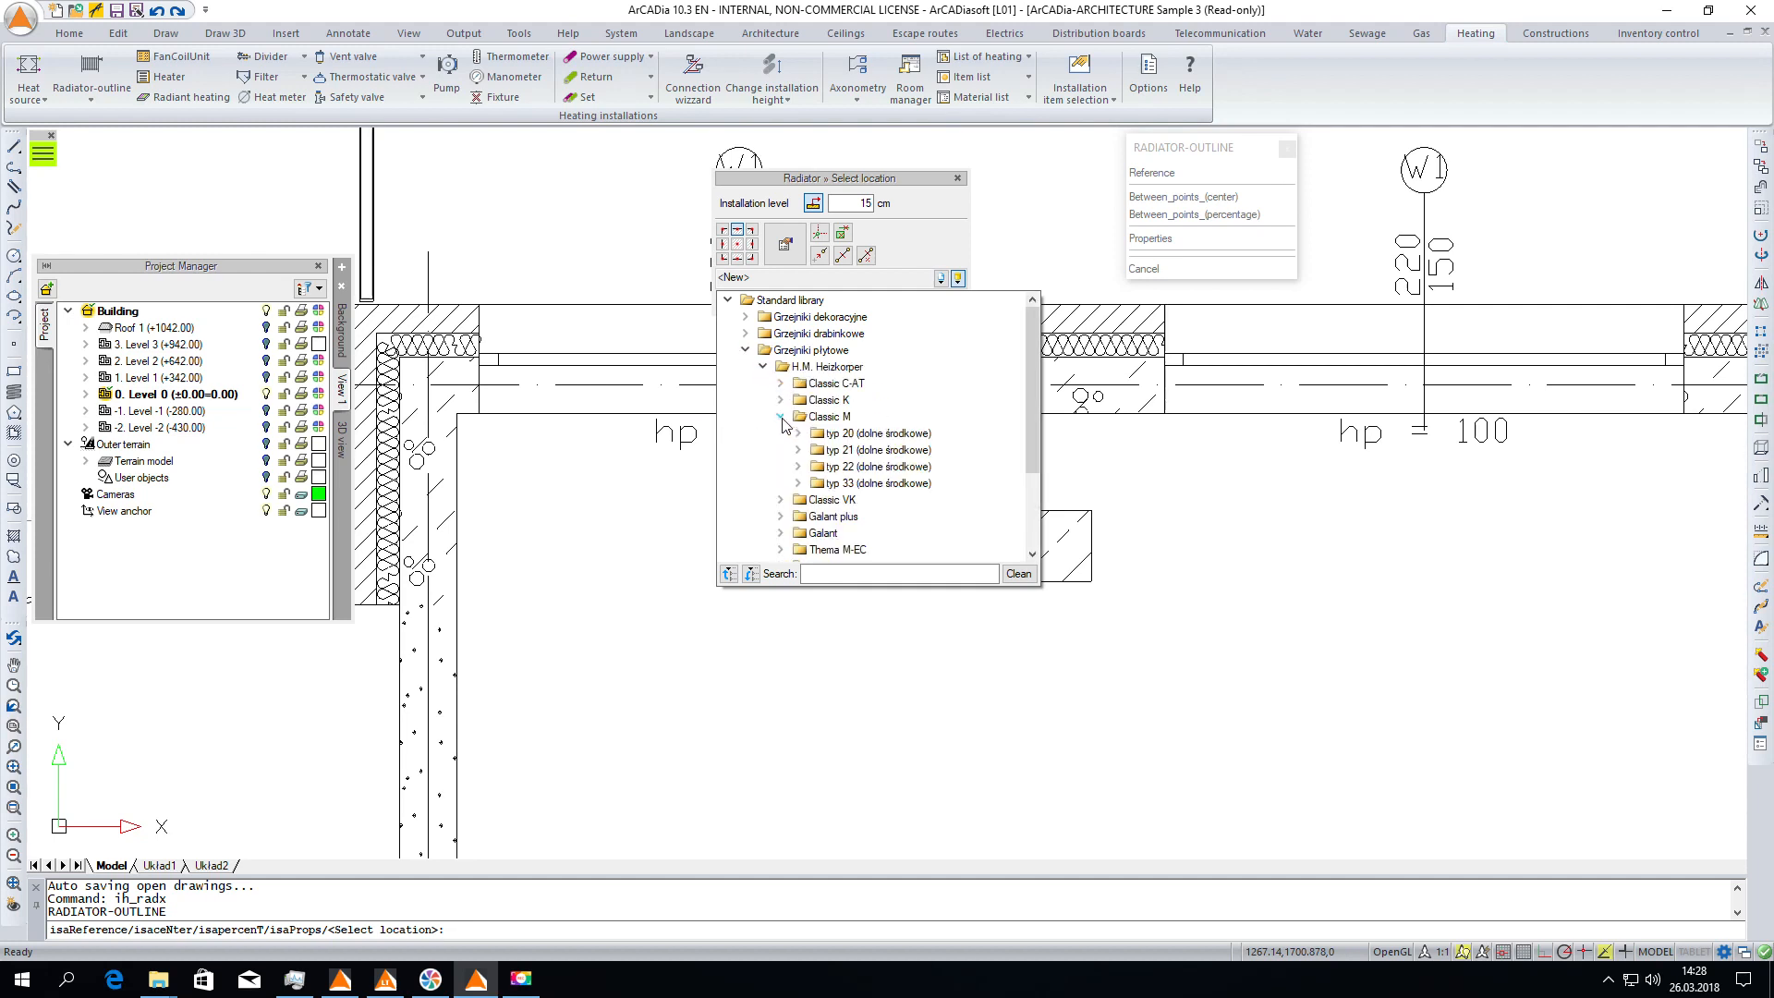
left_click(799, 434)
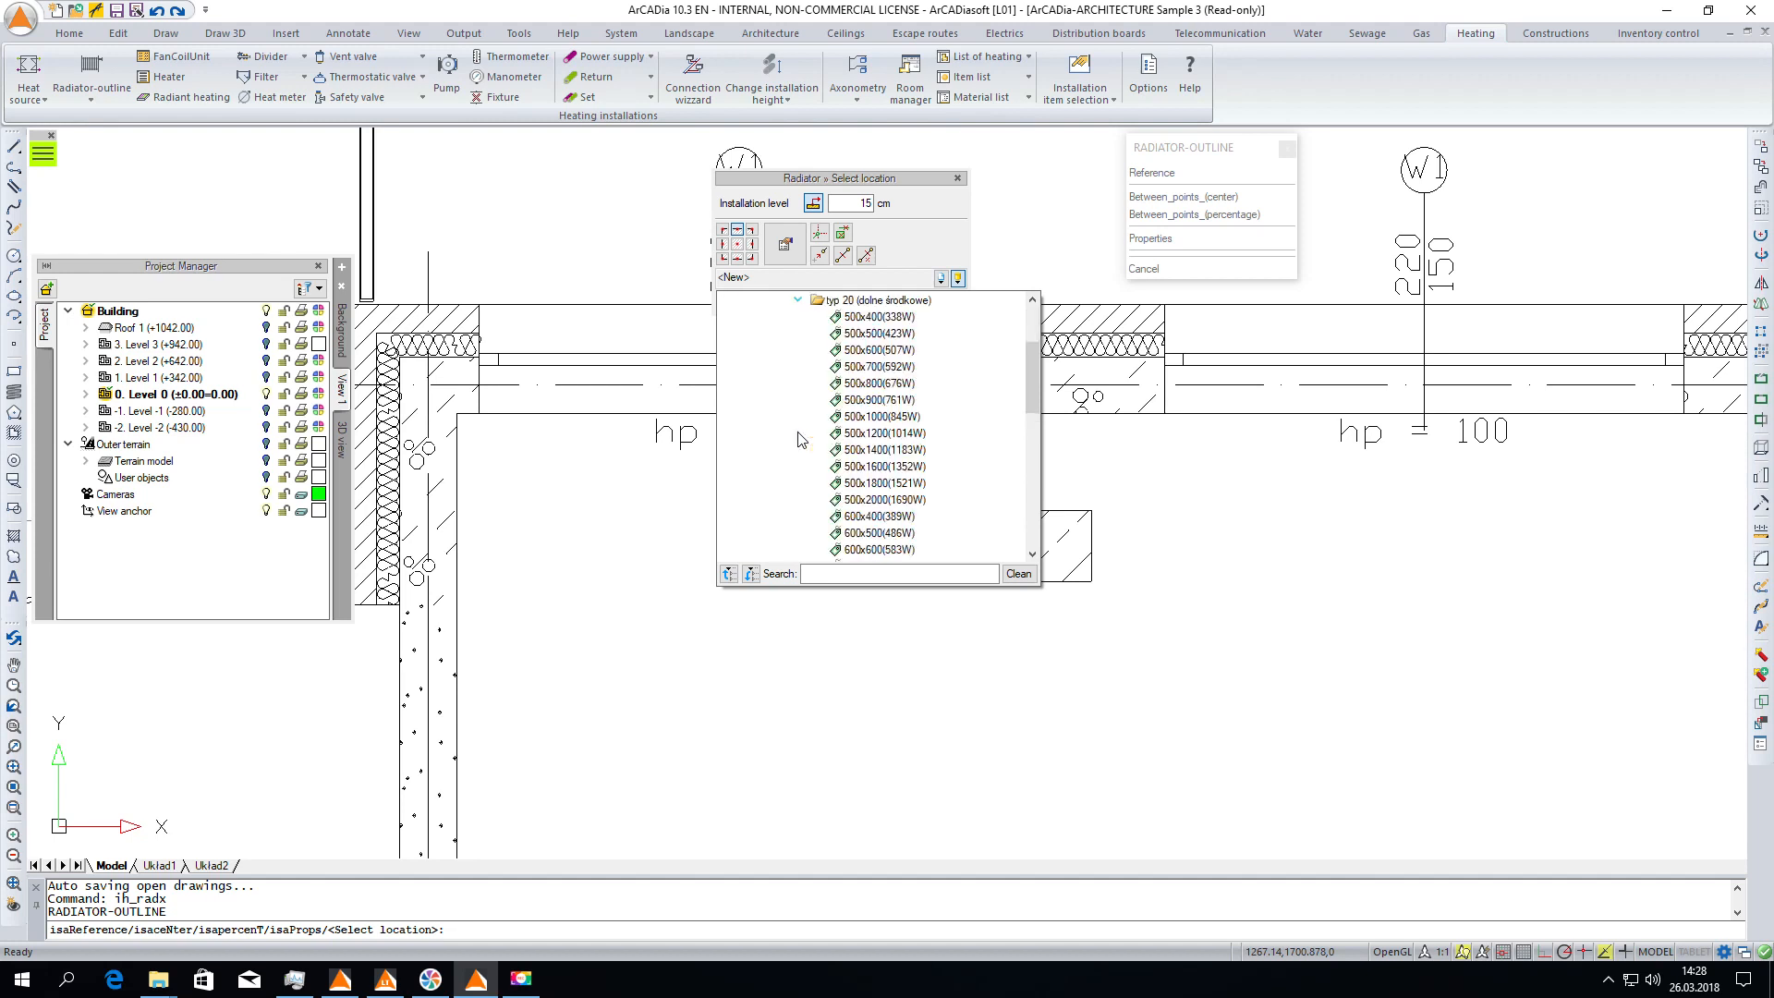
scroll(793, 440, "down", 10)
scroll(859, 486, "down", 3)
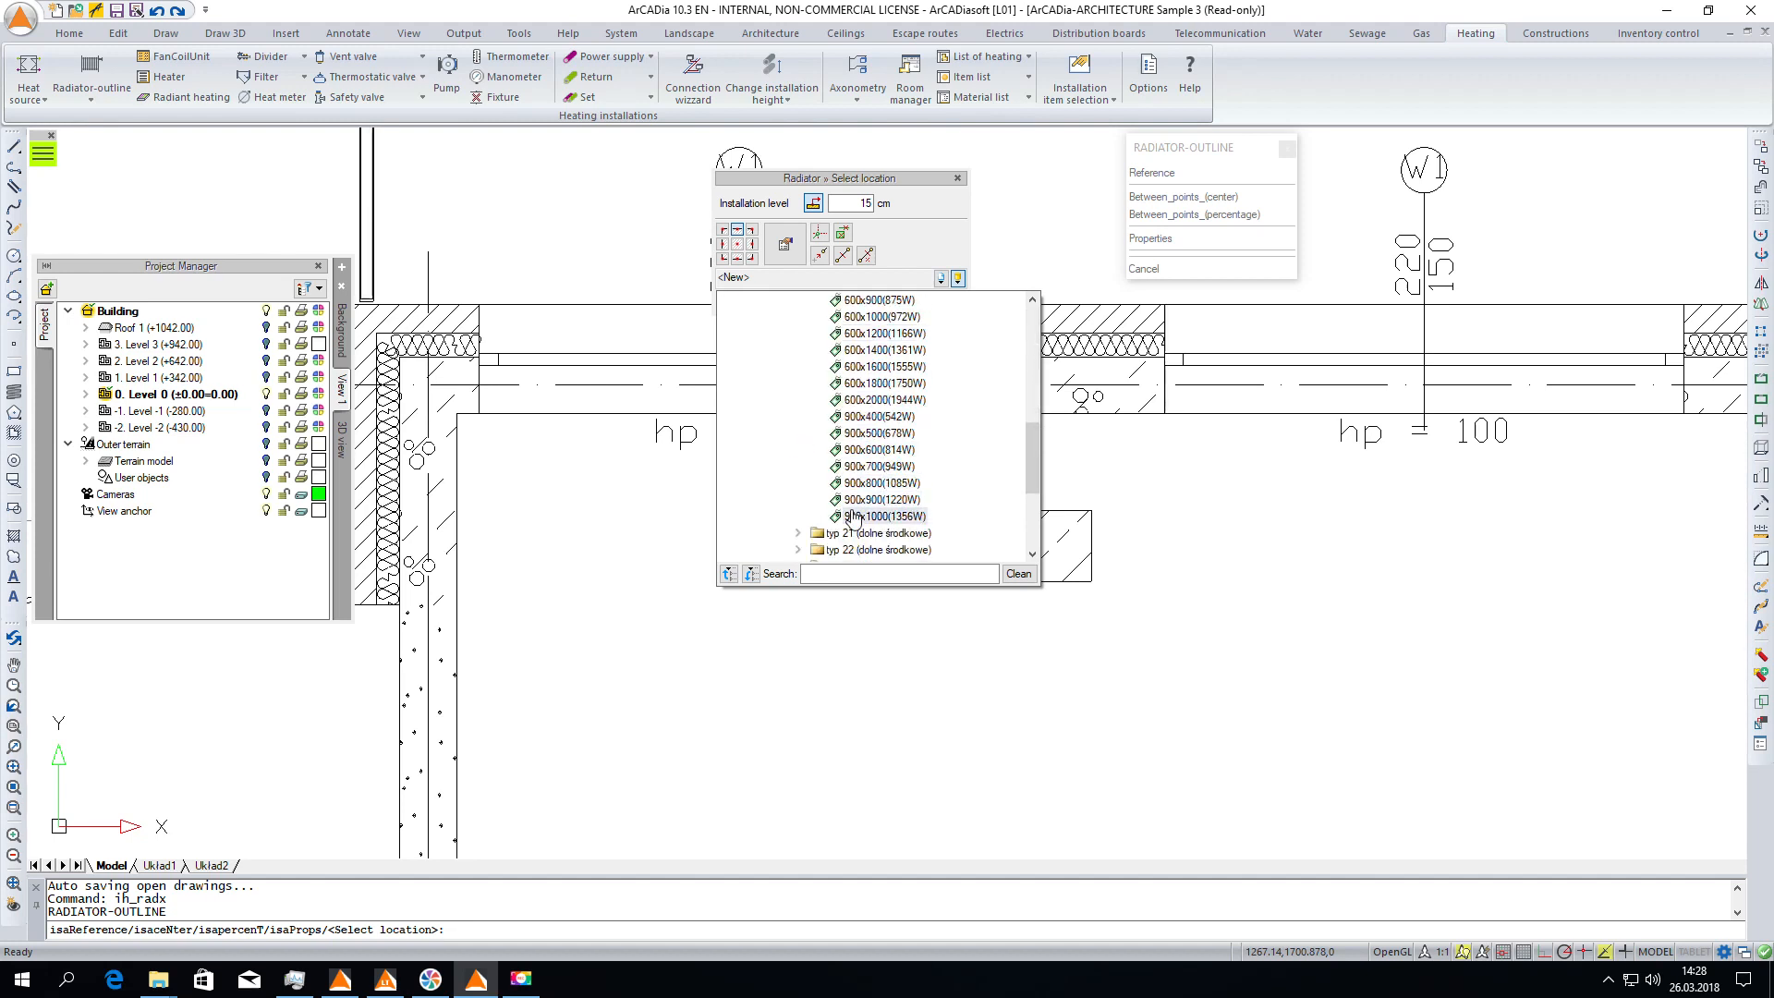
left_click(852, 516)
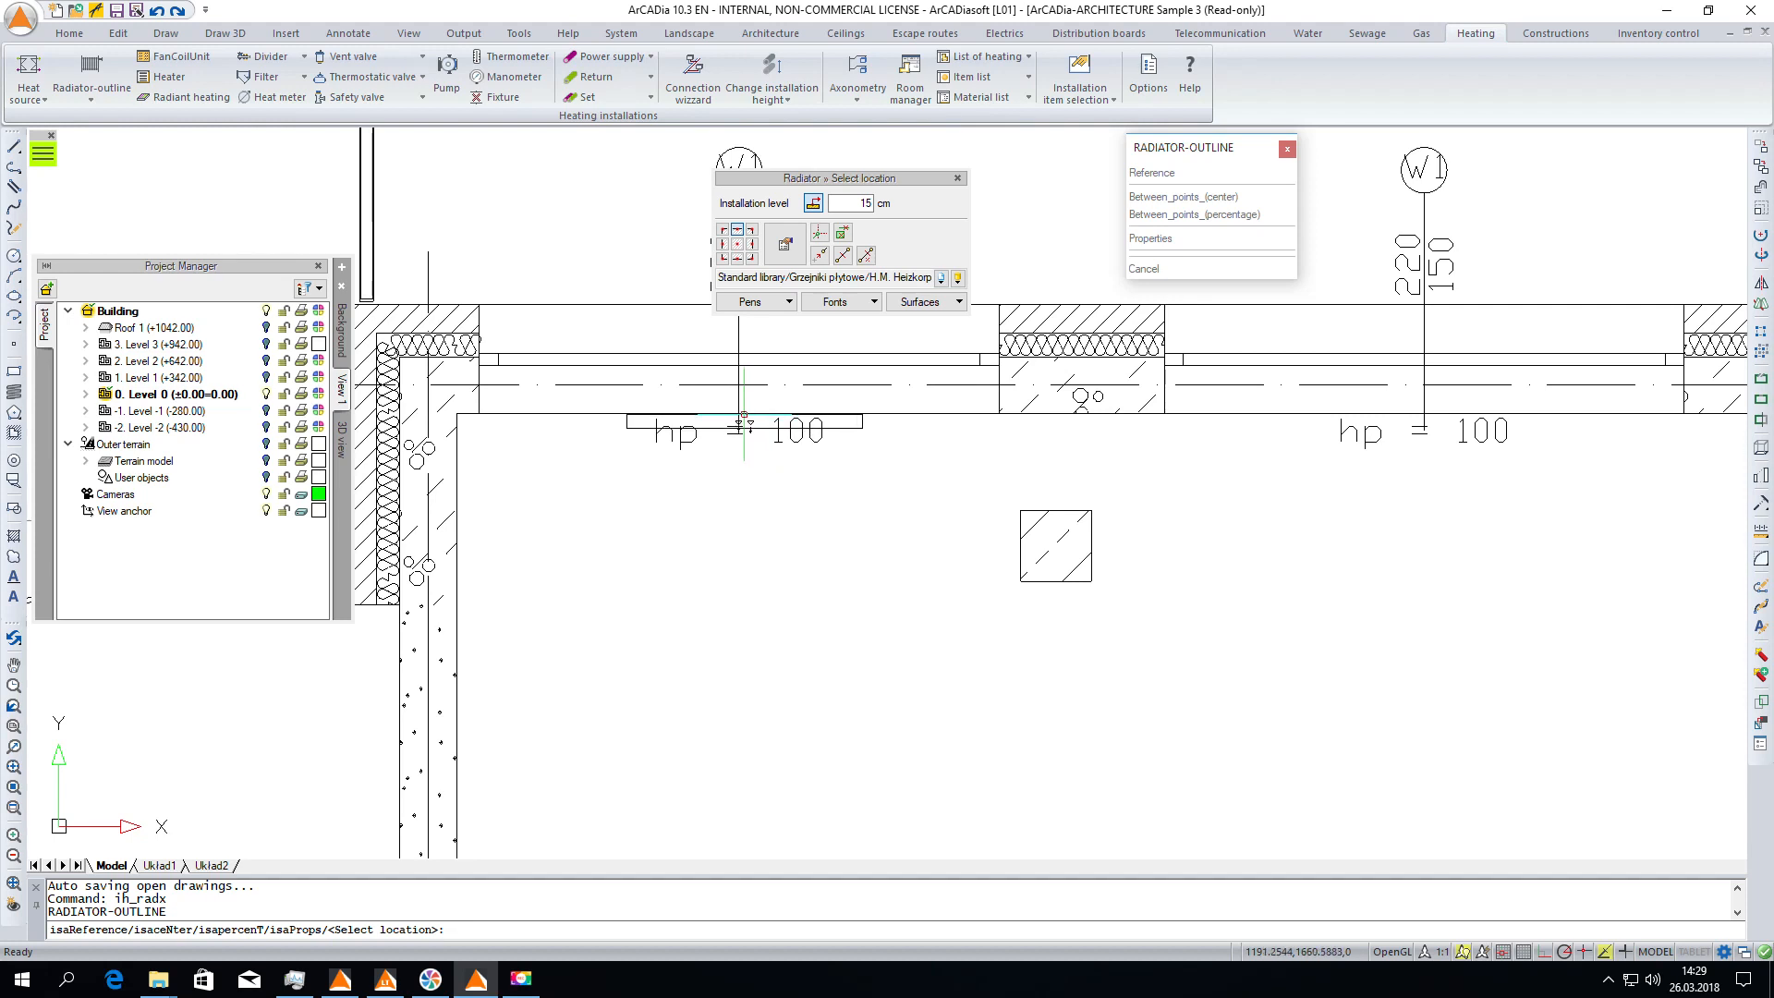
Place the radiator horizontally with ortho on, against the inner wall face below the first W1 window of office 2.
scroll(744, 416, "up", 3)
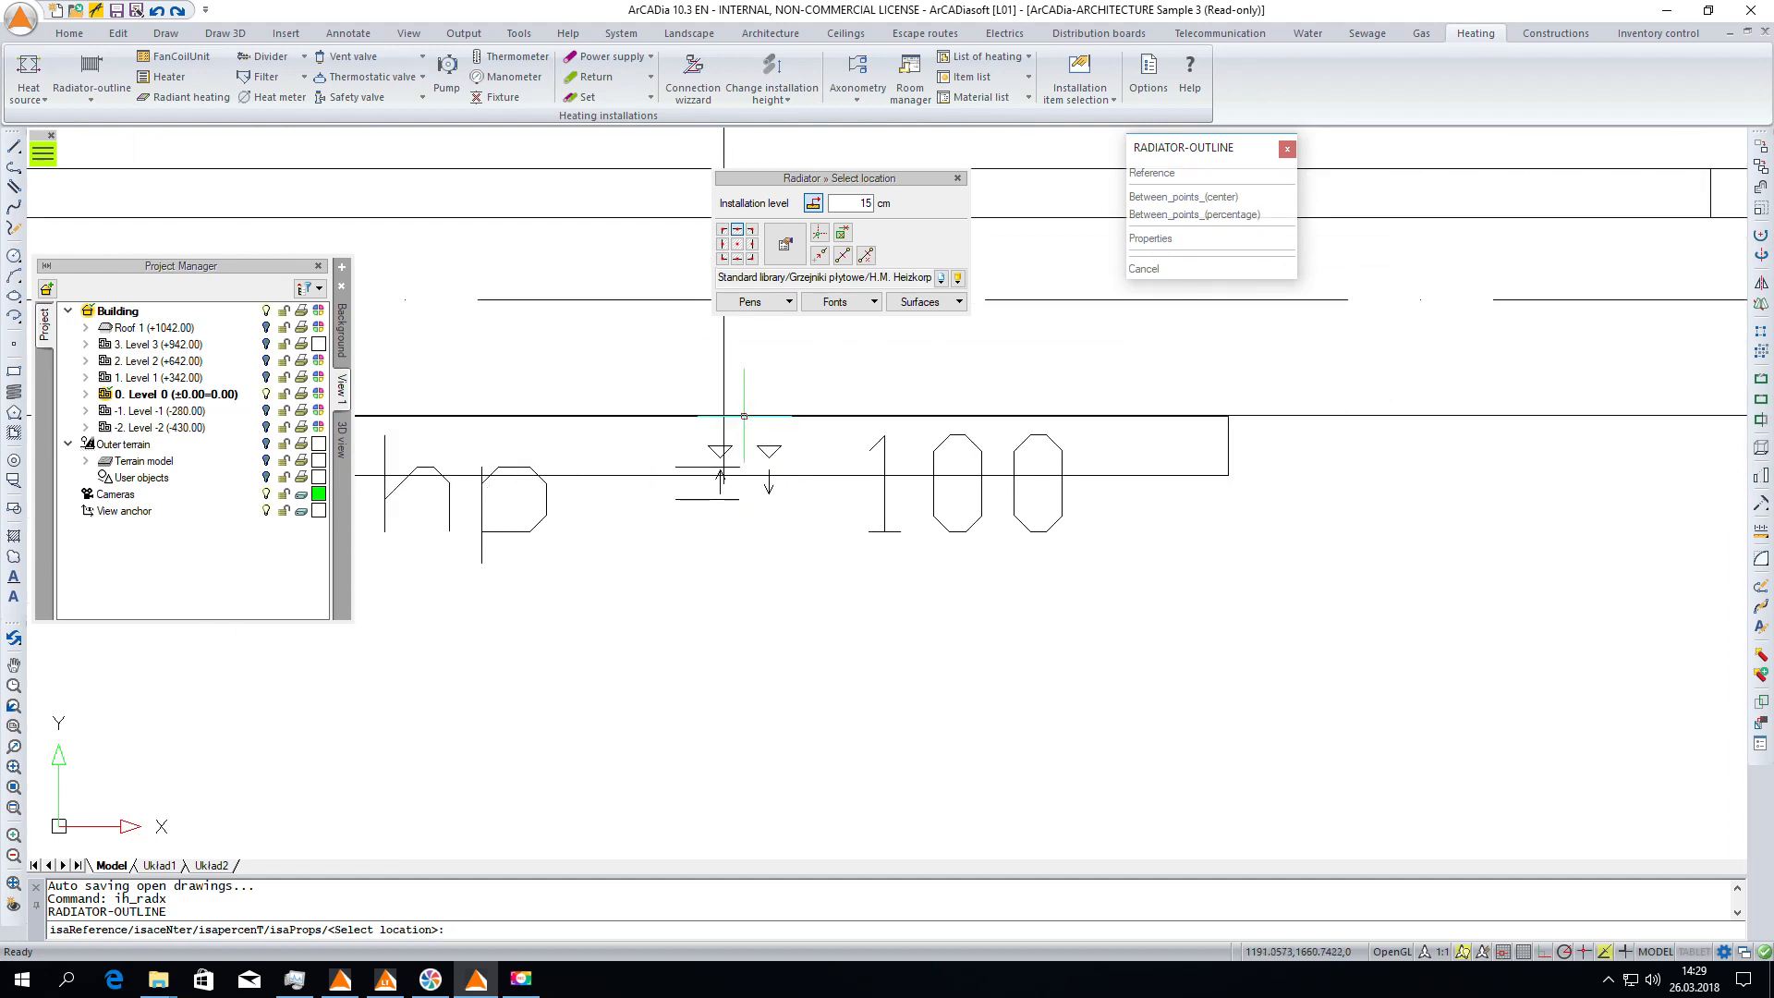
left_click(744, 415)
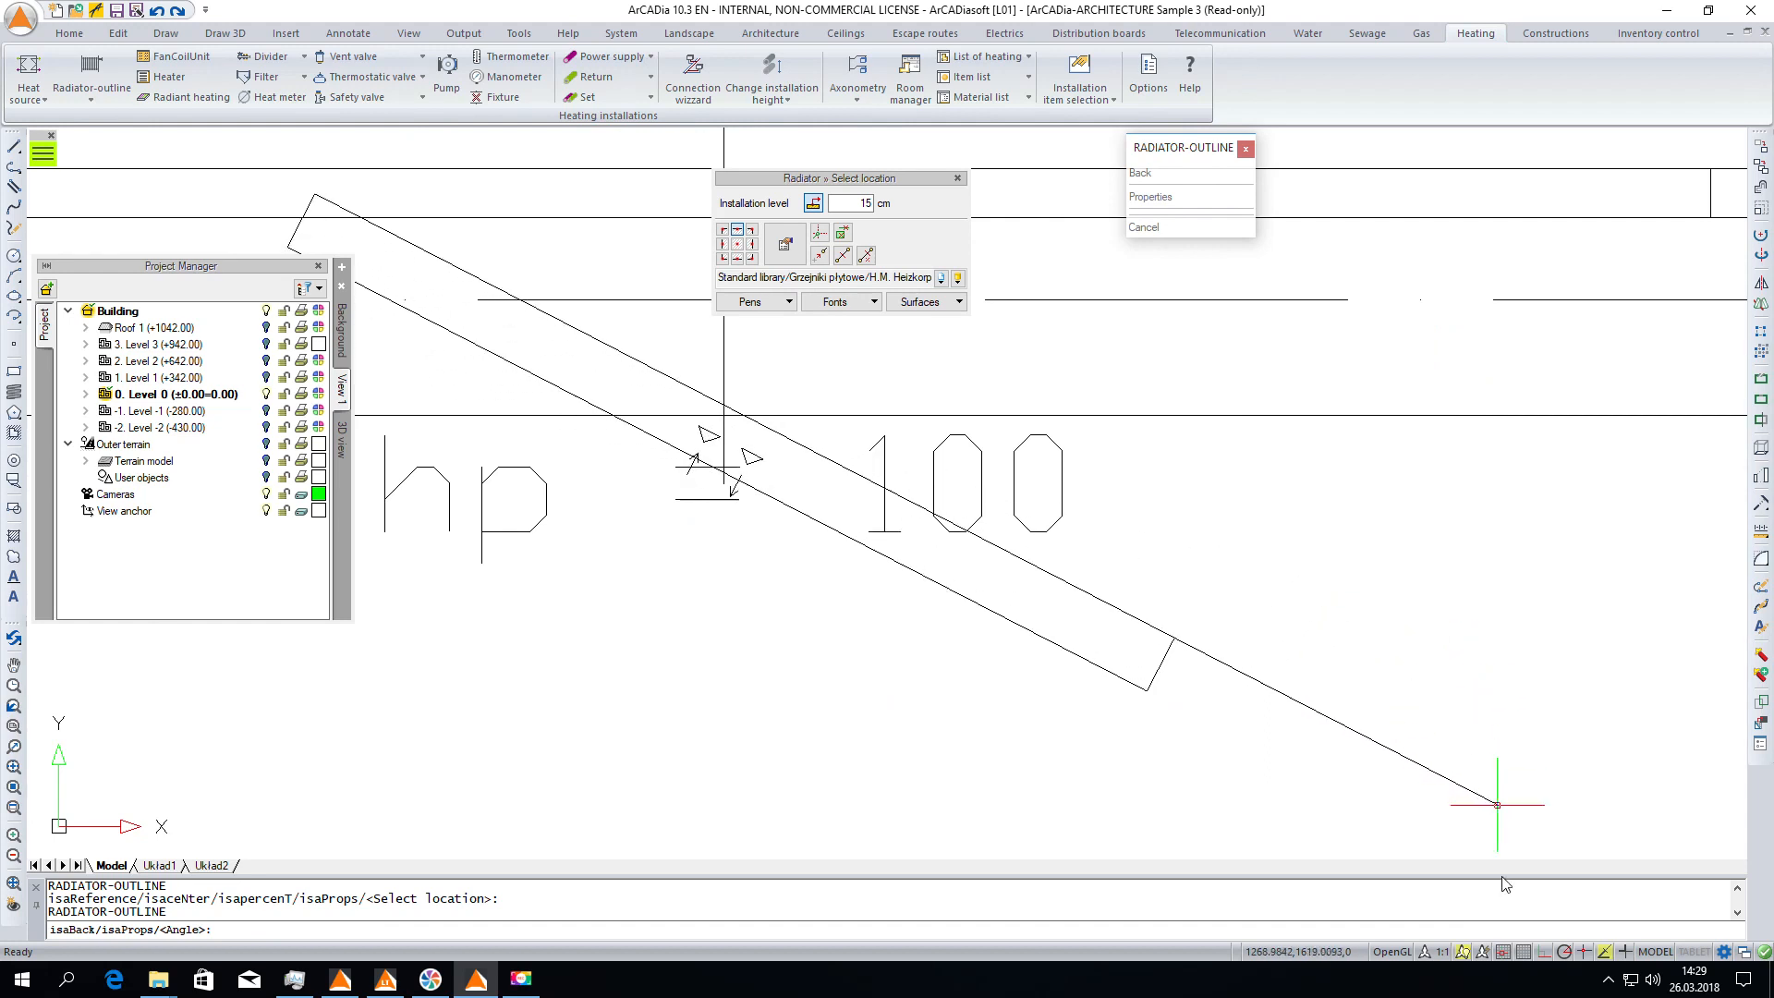
left_click(1546, 952)
left_click(1441, 447)
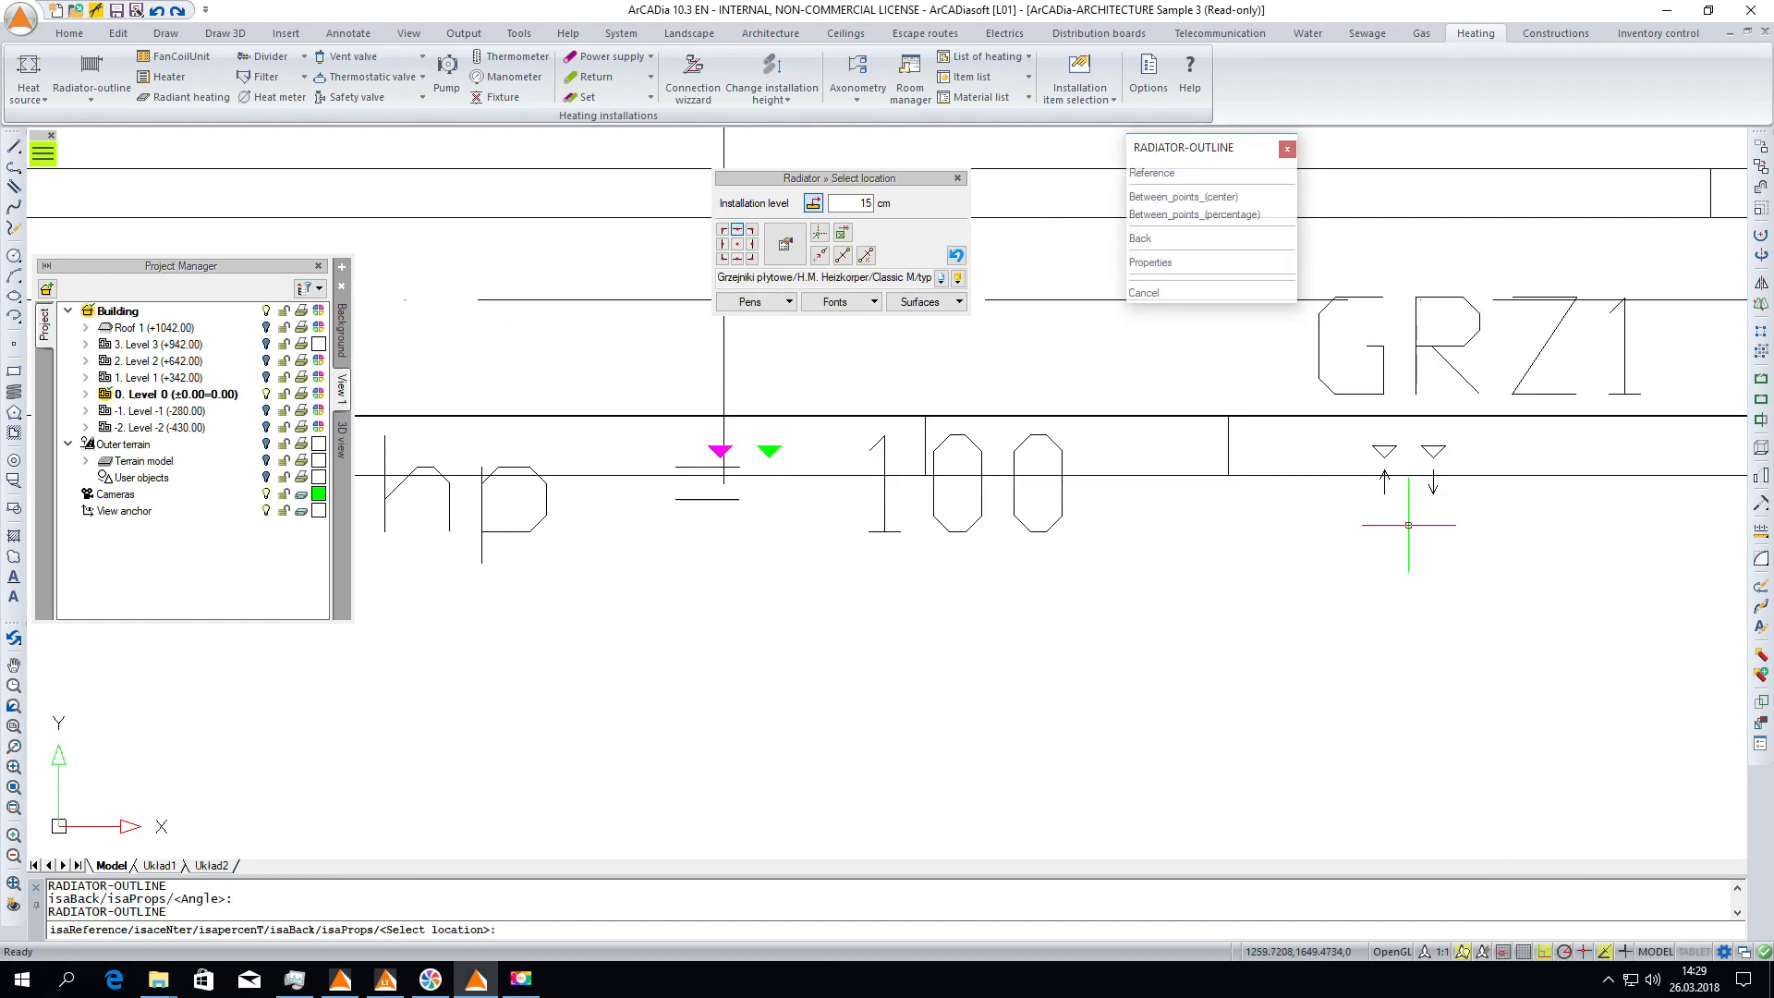
scroll(936, 545, "down", 5)
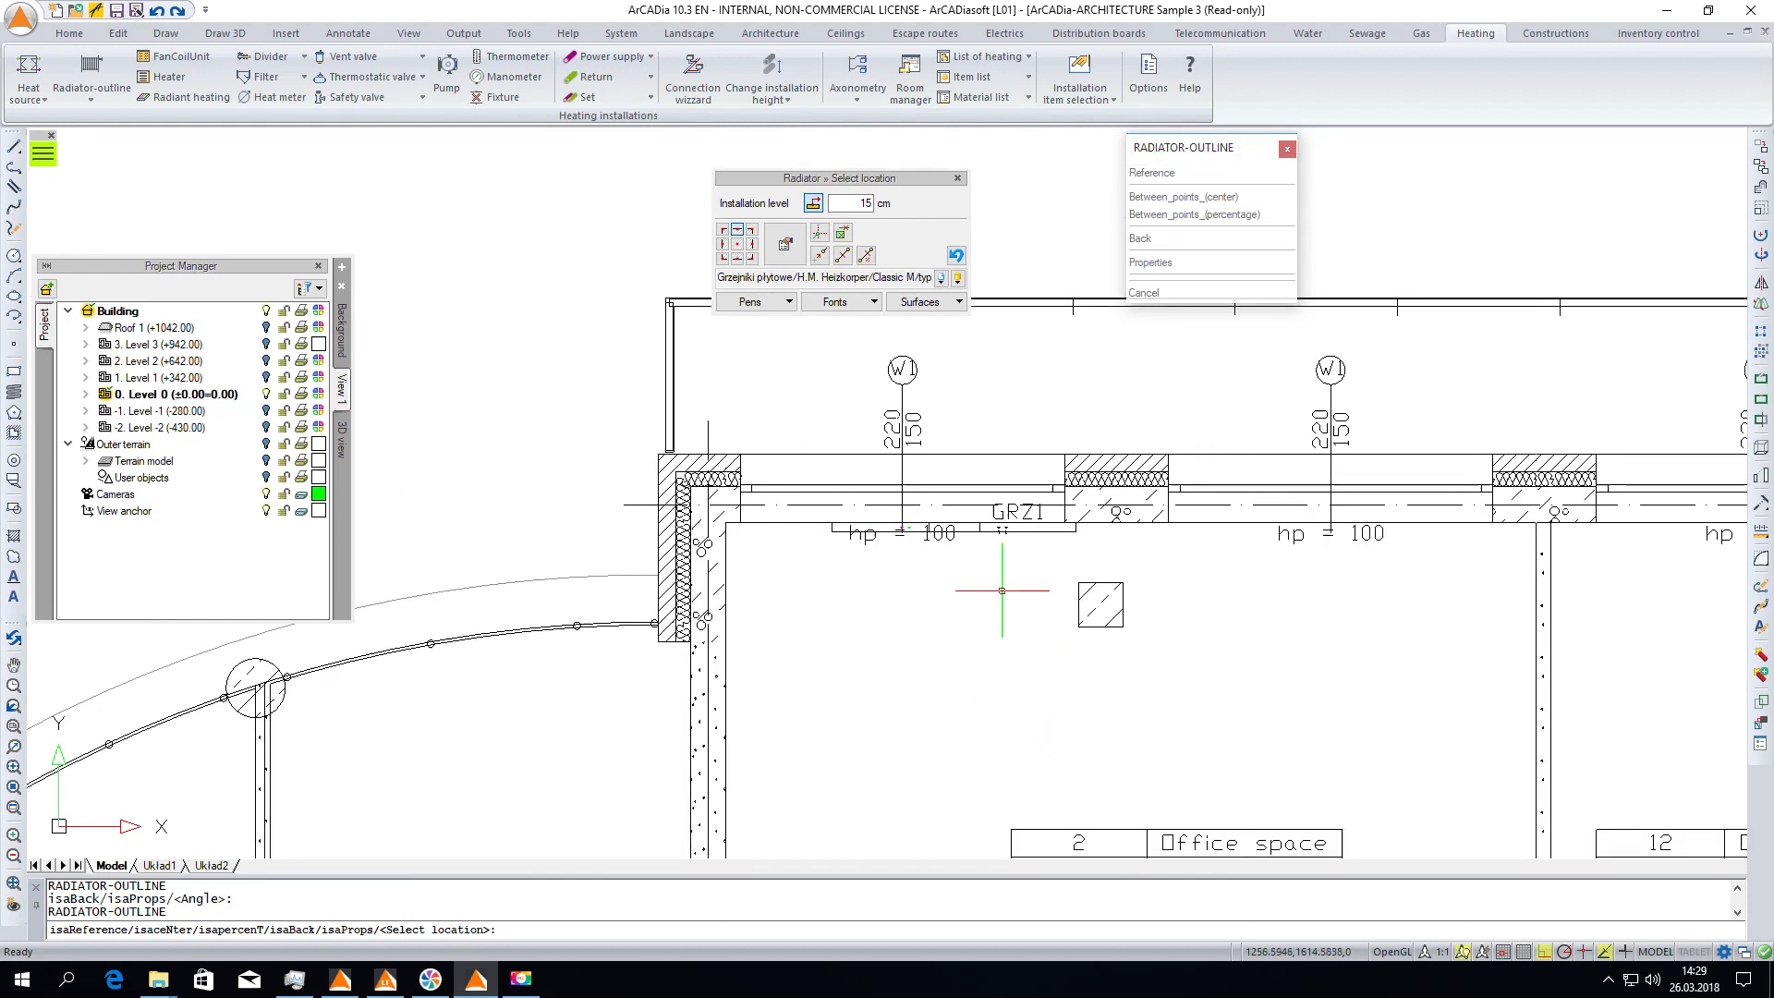
key("Escape")
Start another radiator and, in its properties, set both the radiator type and the name to Rail radiator.
middle_click_drag(841, 601, 804, 416)
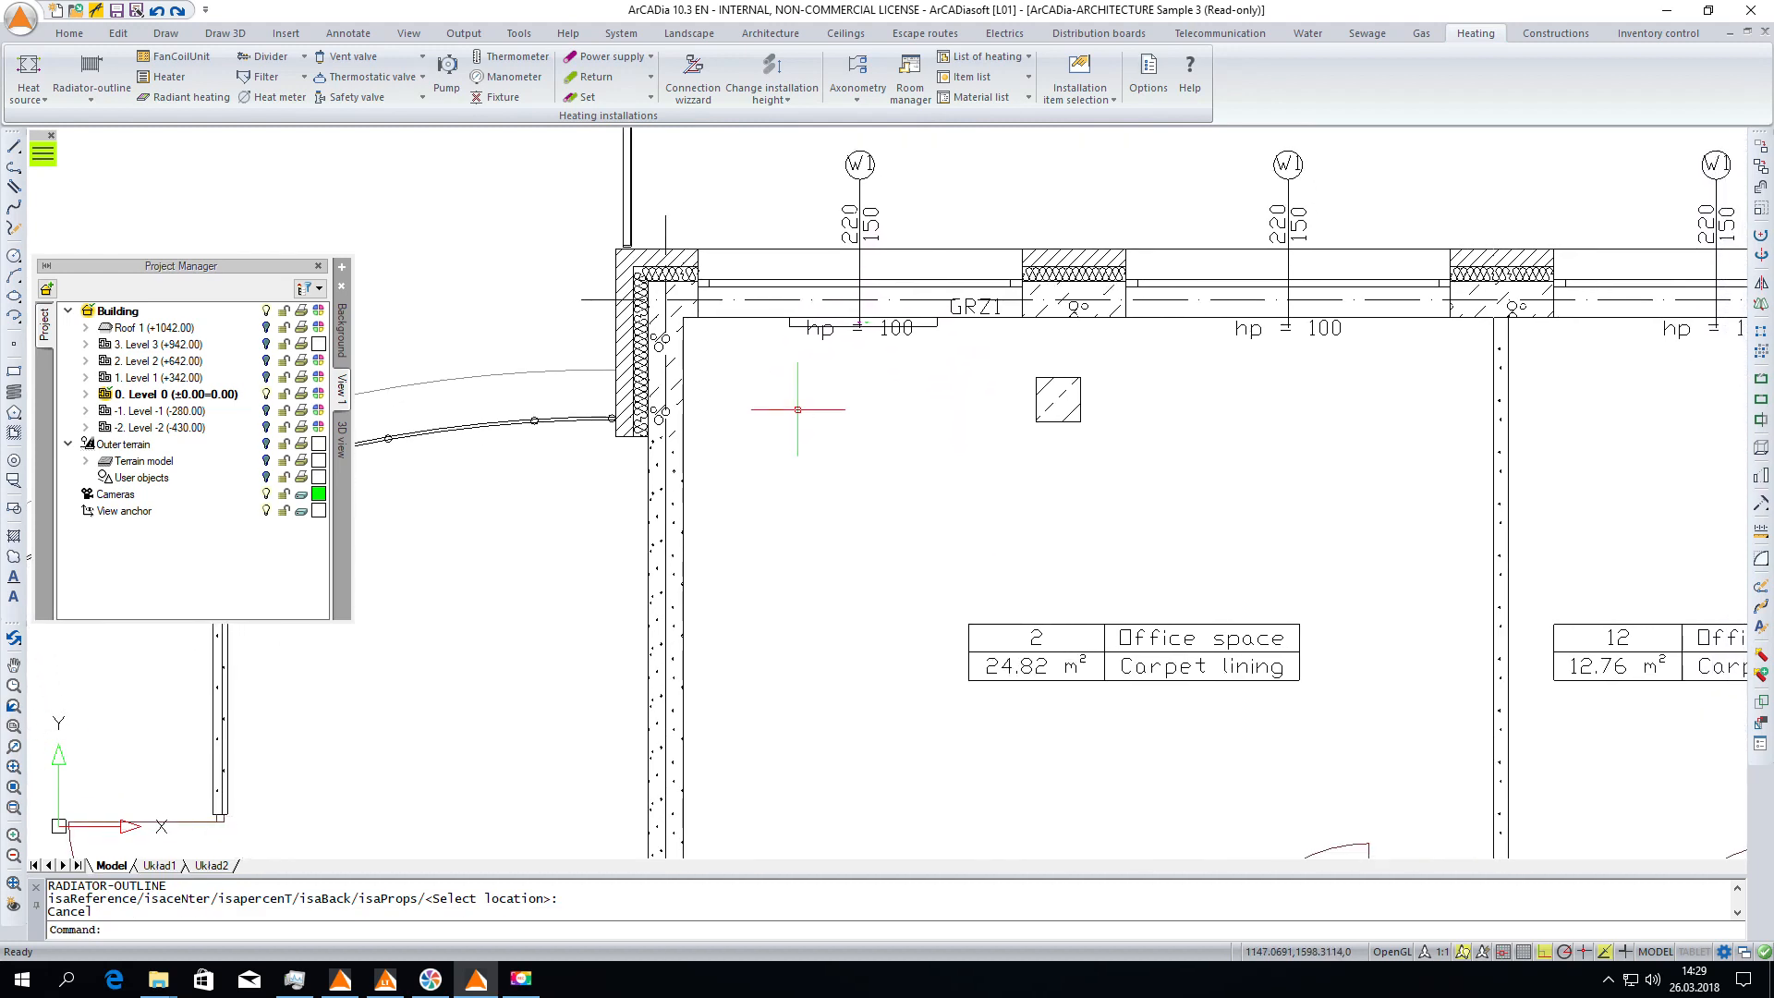
left_click(91, 76)
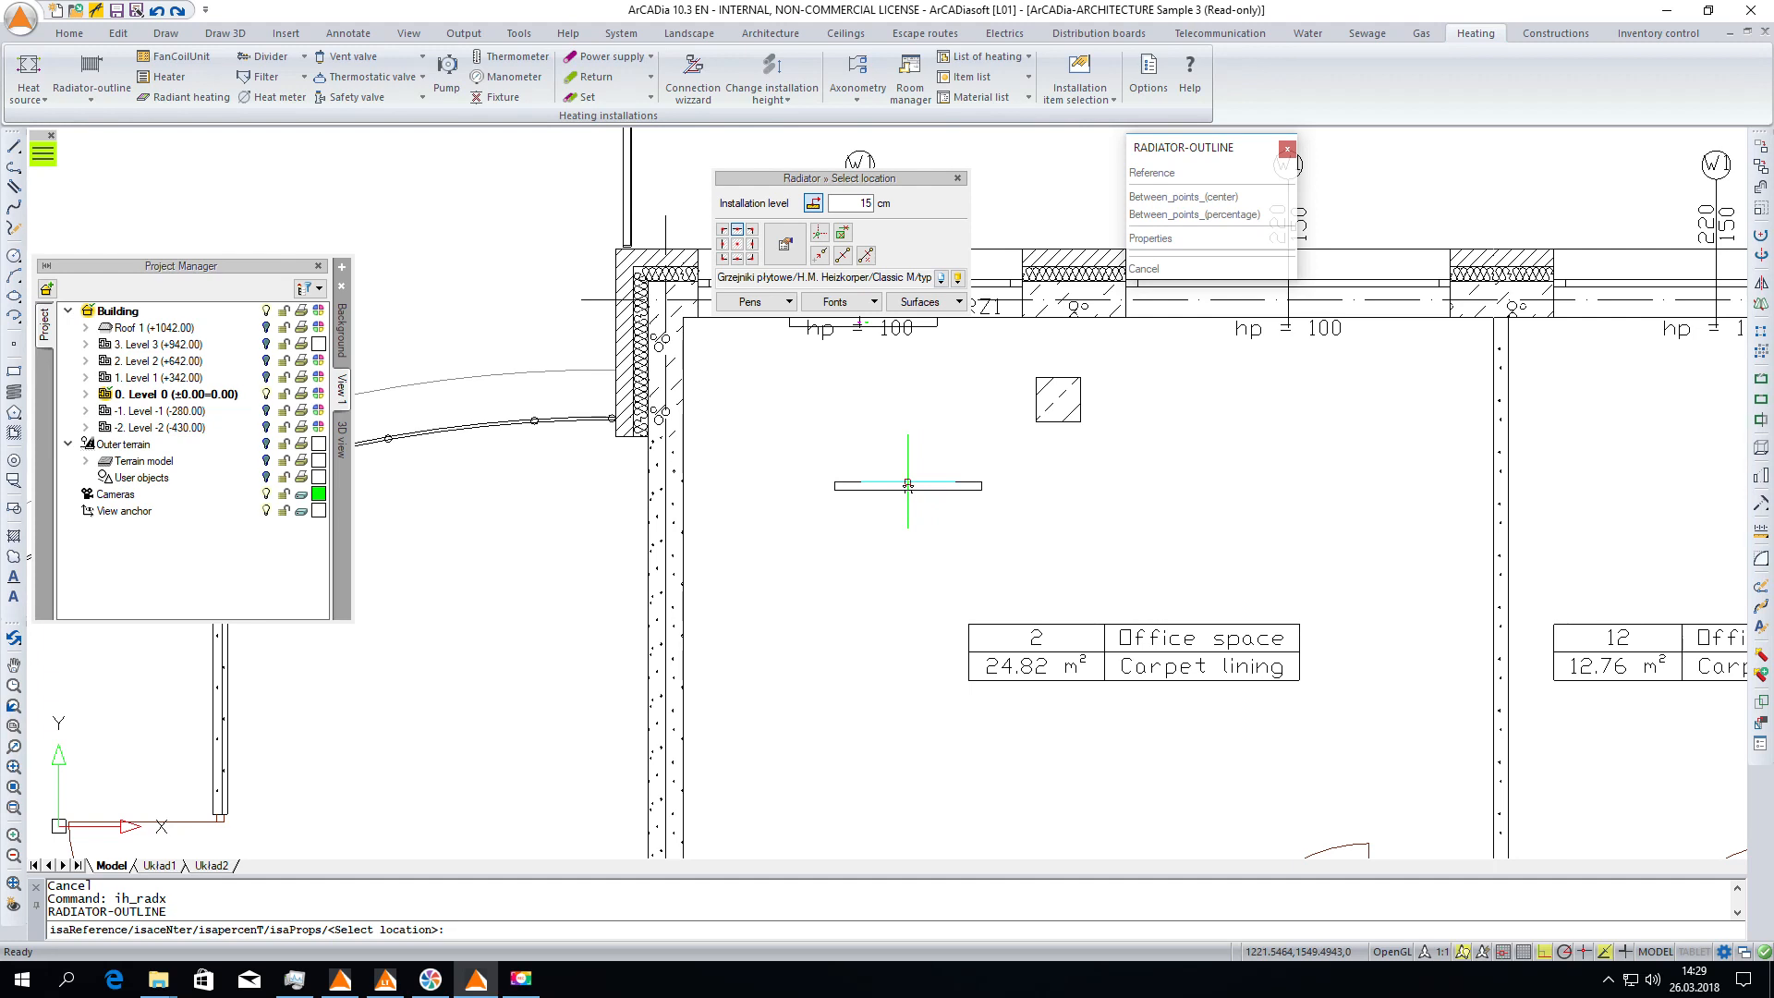
left_click(800, 255)
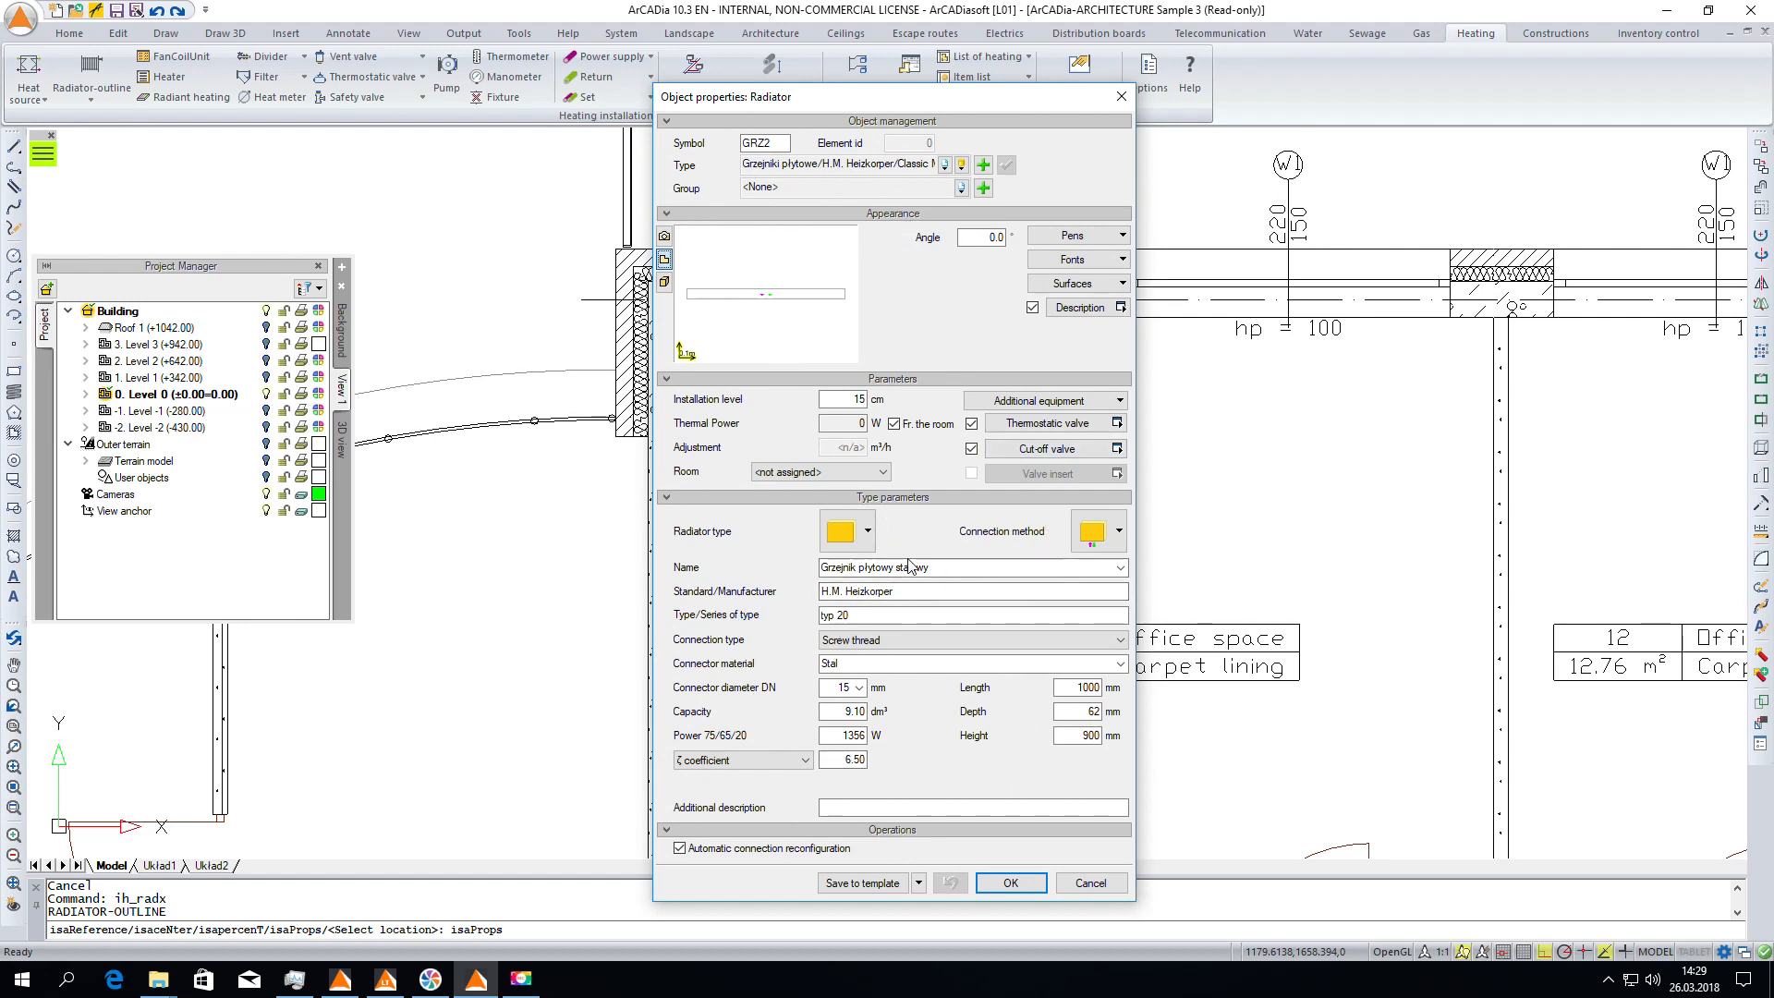
left_click(868, 534)
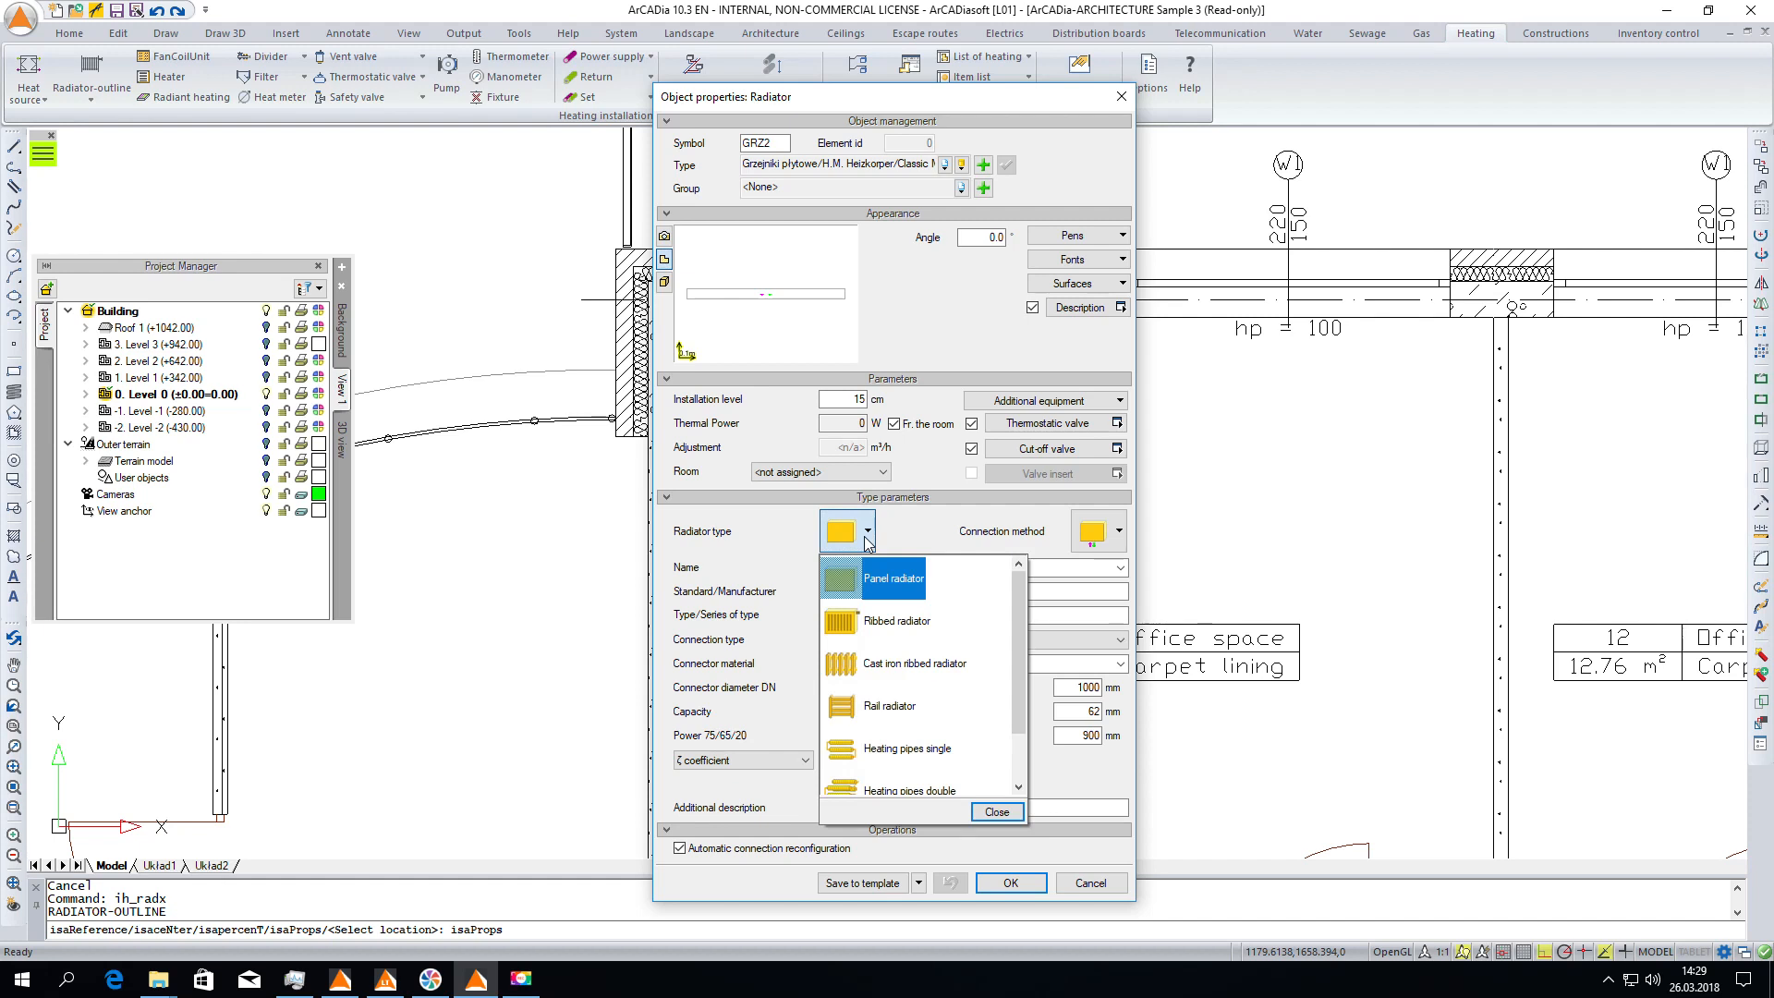
left_click(878, 714)
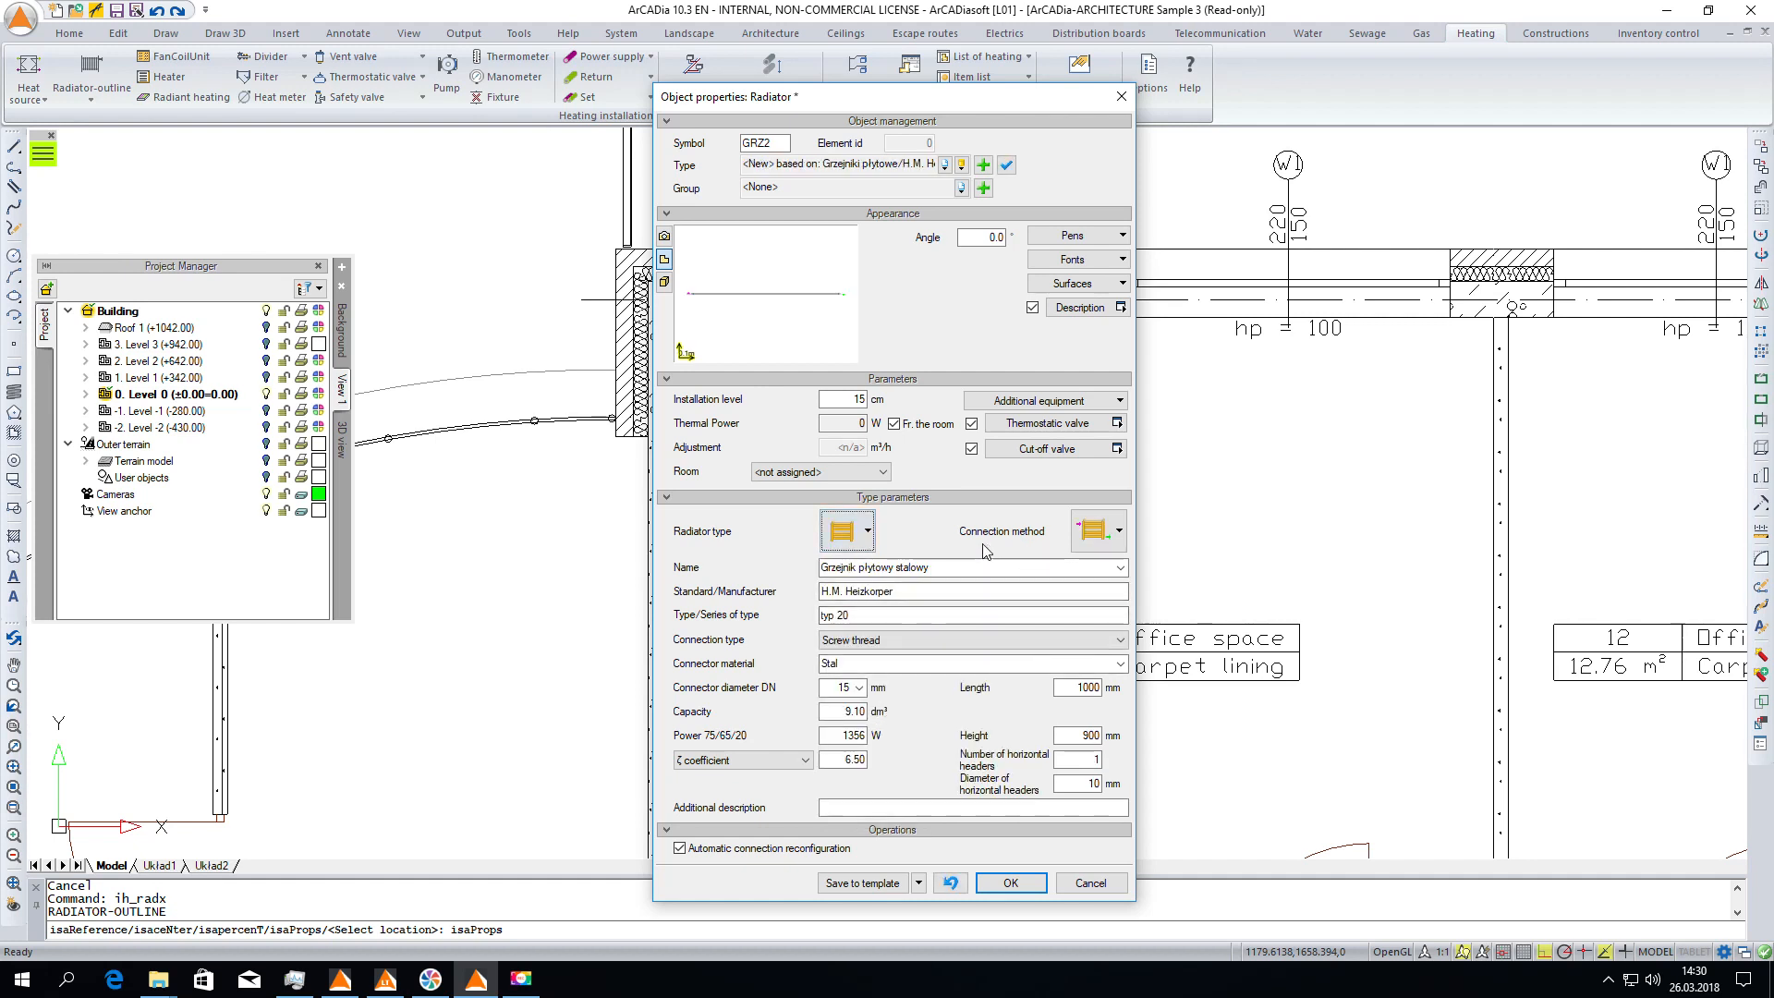
left_click(1120, 568)
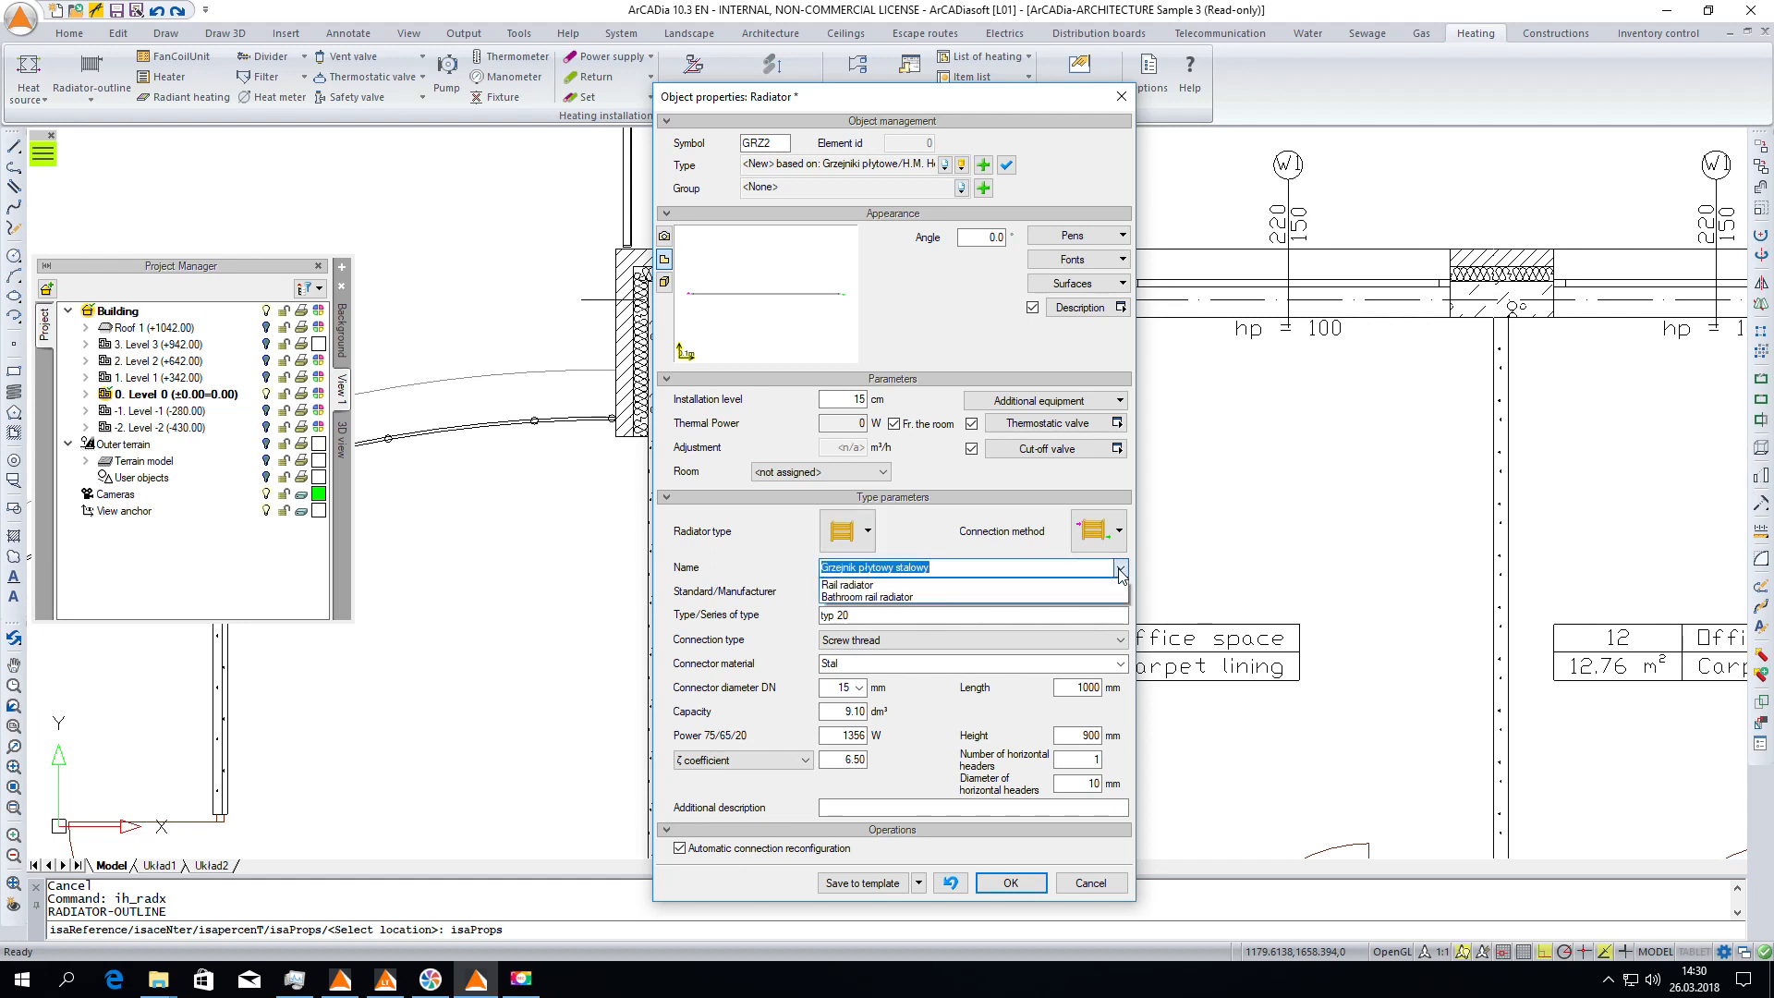
left_click(1105, 584)
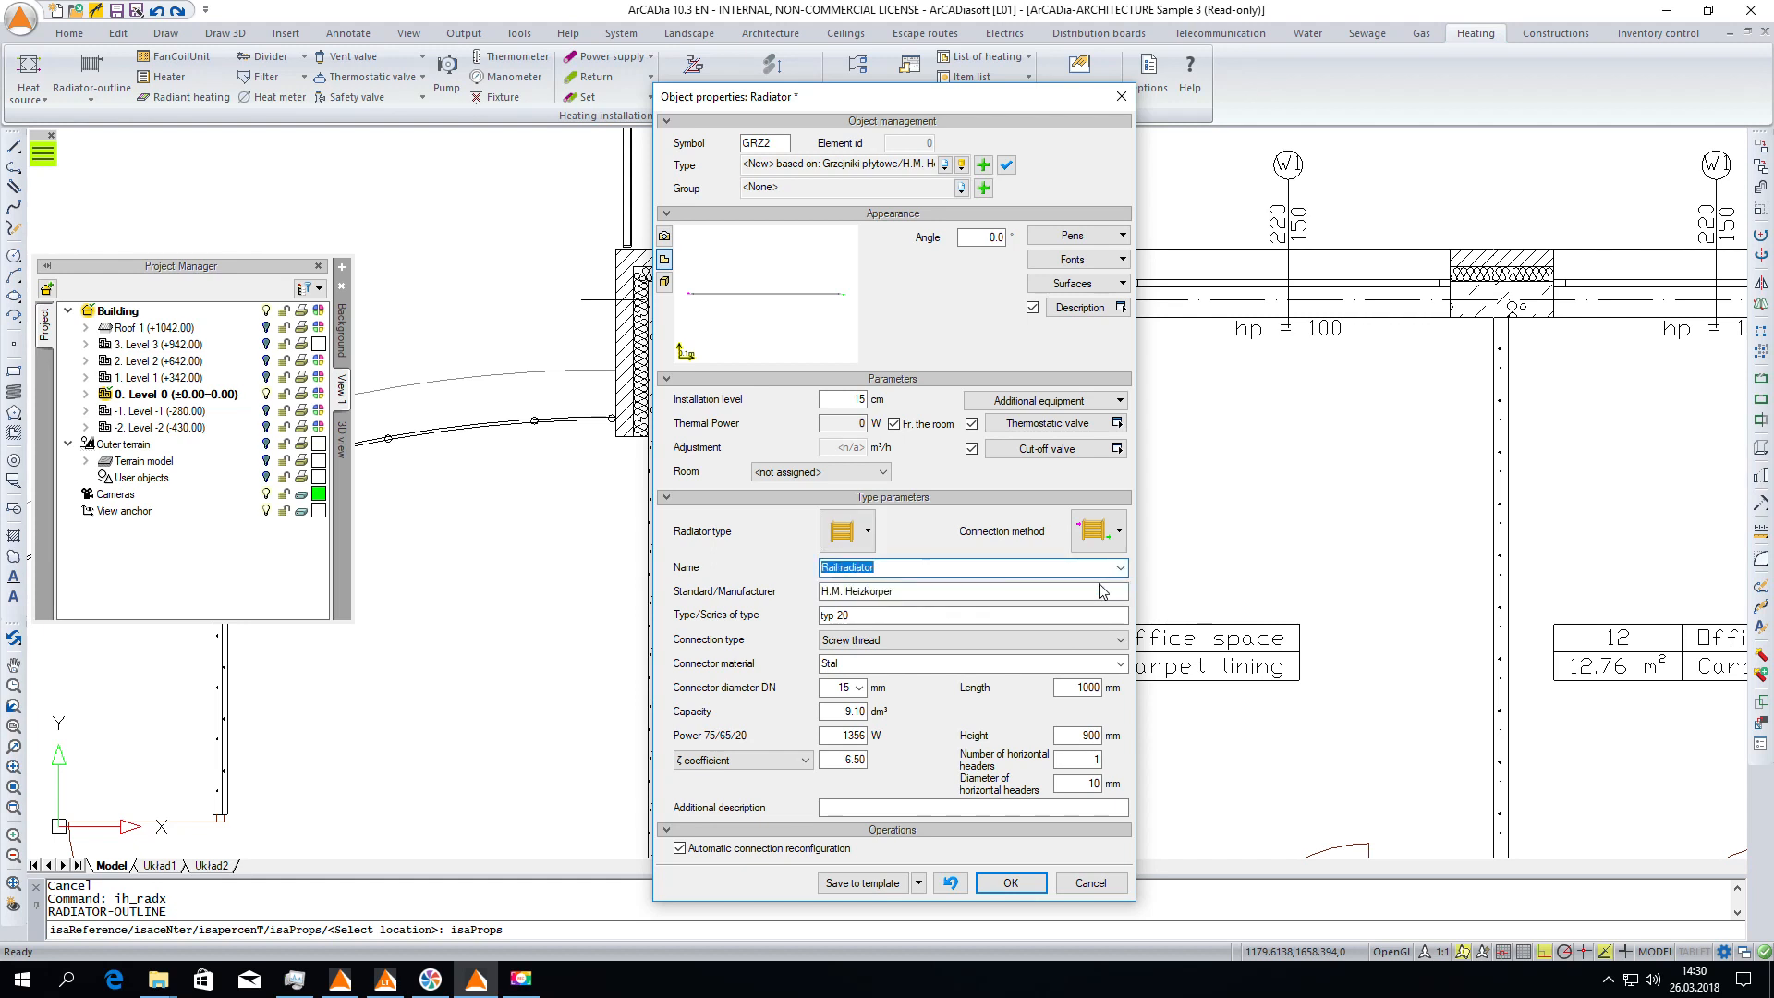
Enter "Manufacturer" as the rail radiator's standard/manufacturer and "type" as its type/series.
left_click(928, 592)
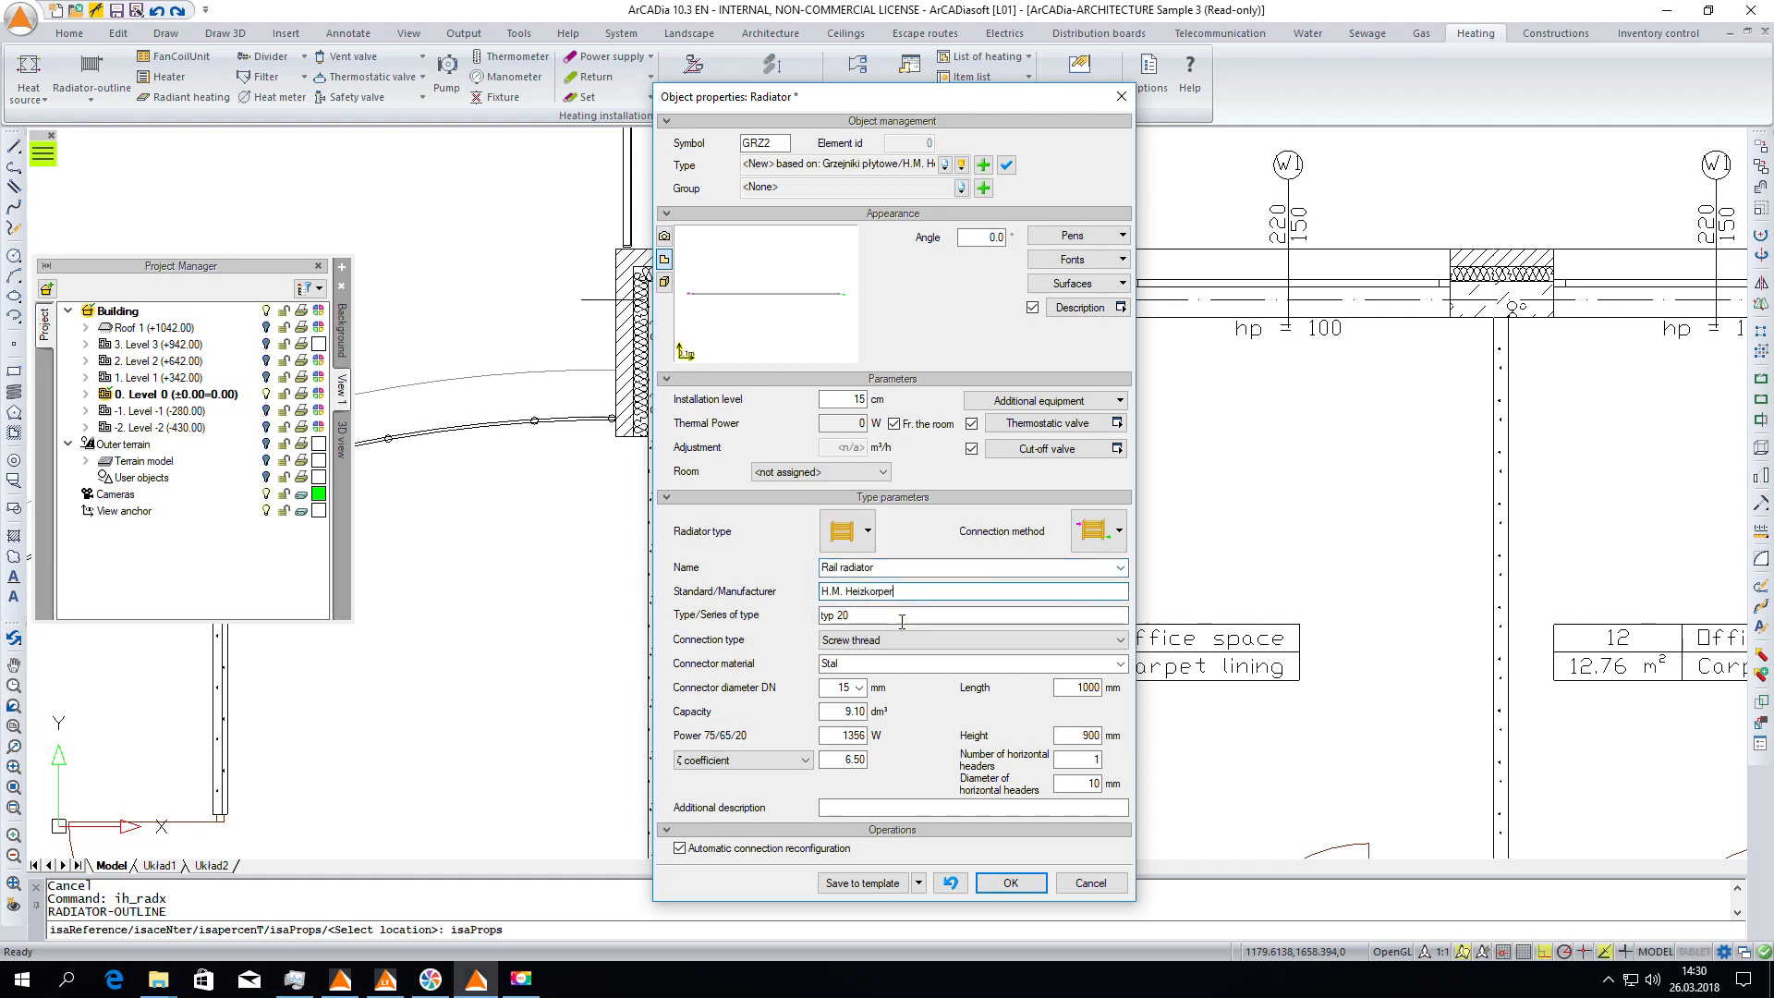
left_click_drag(911, 585, 777, 591)
type("Manufacturer")
key("Tab")
type("t")
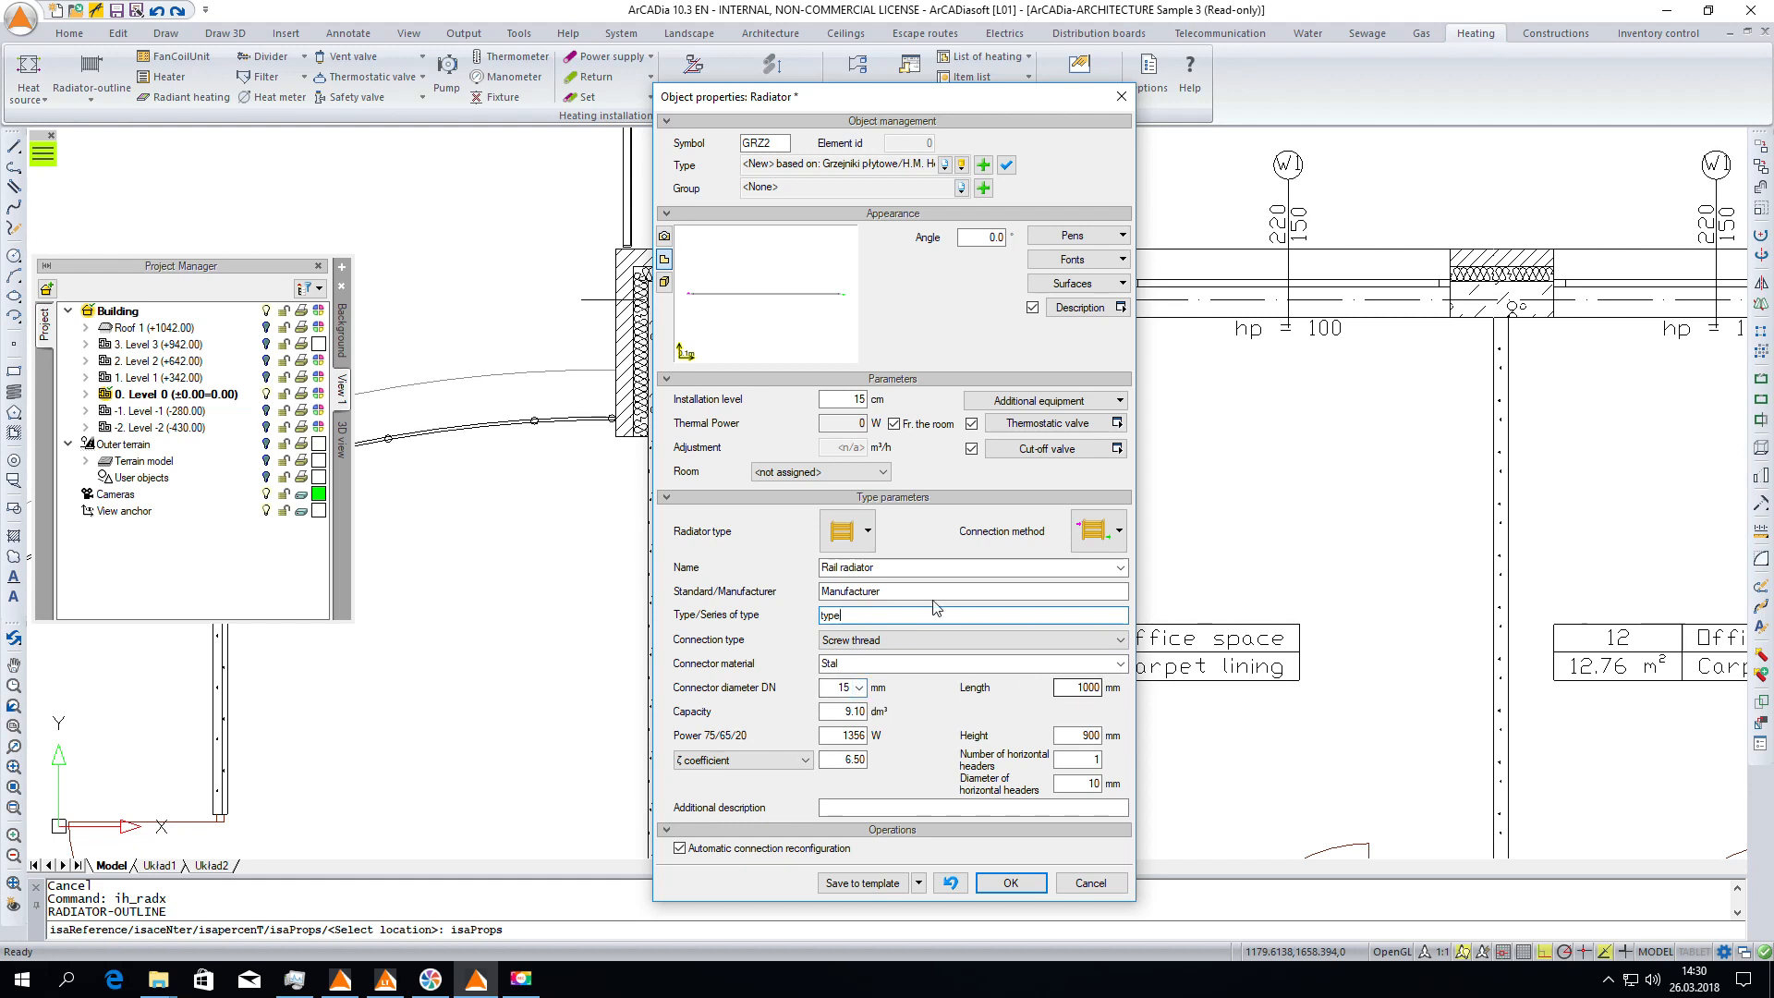
Show the radiator's 3D preview and set the number of horizontal headers to 10.
left_click(665, 283)
left_click_drag(772, 309, 801, 295)
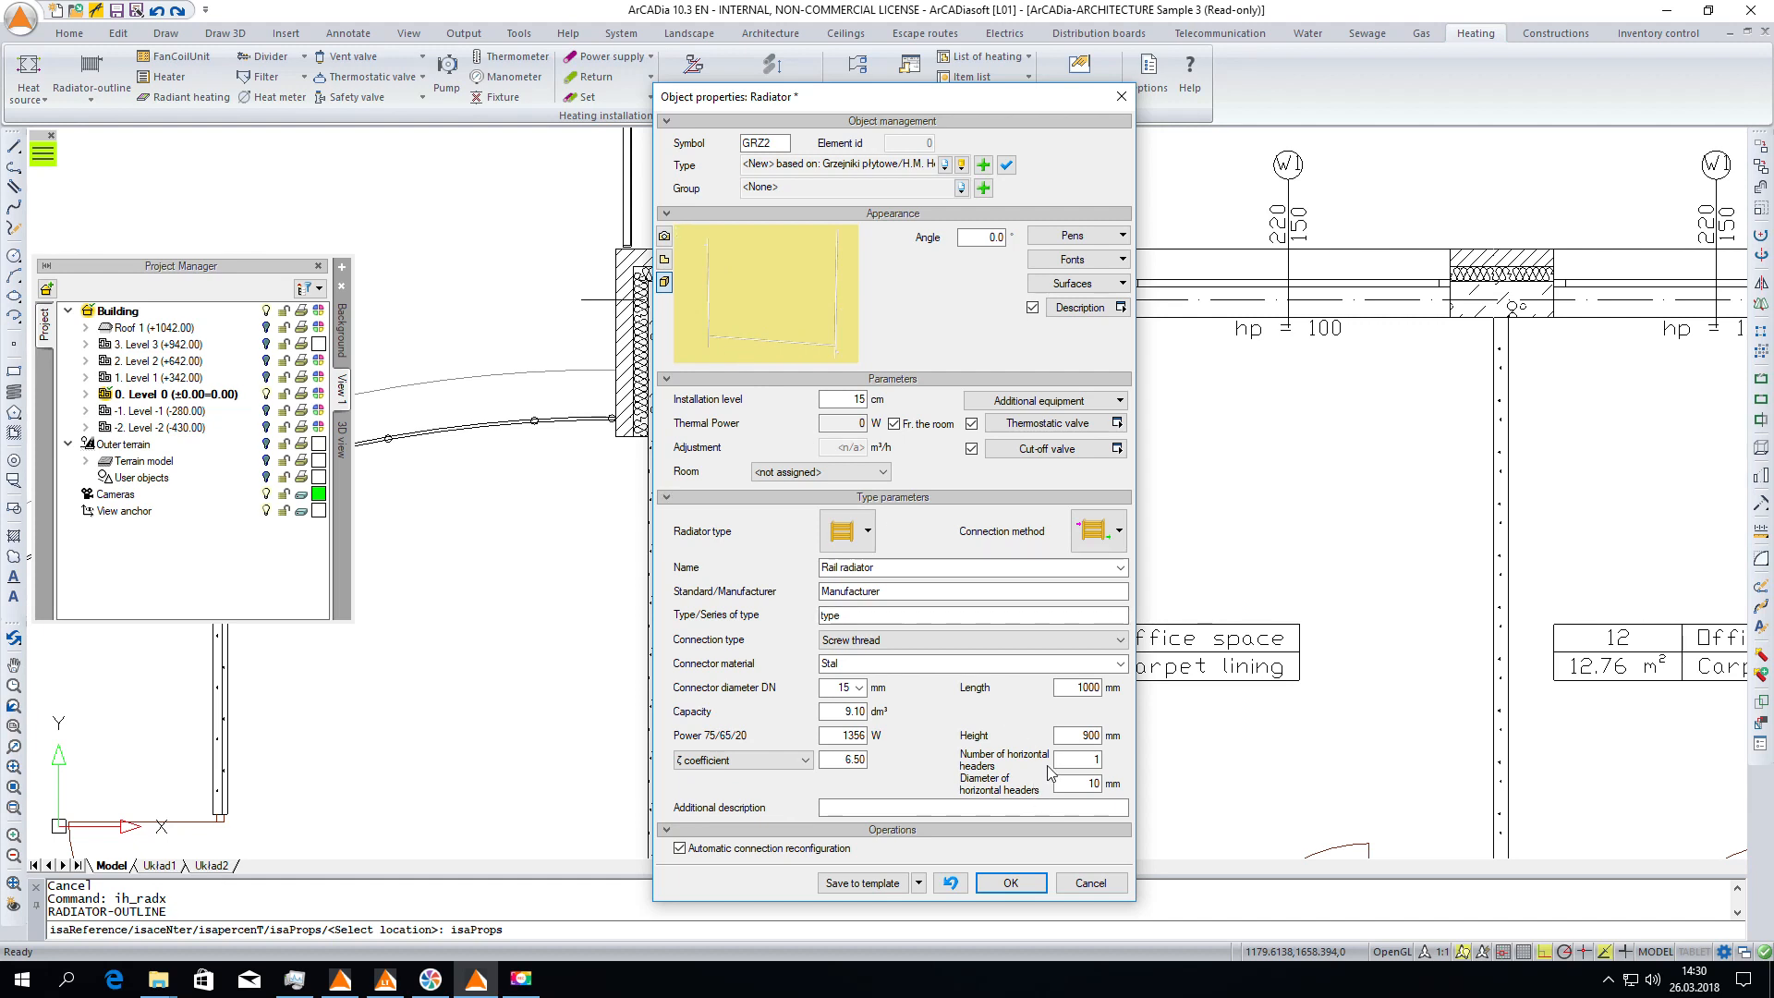
mouse_move(685, 342)
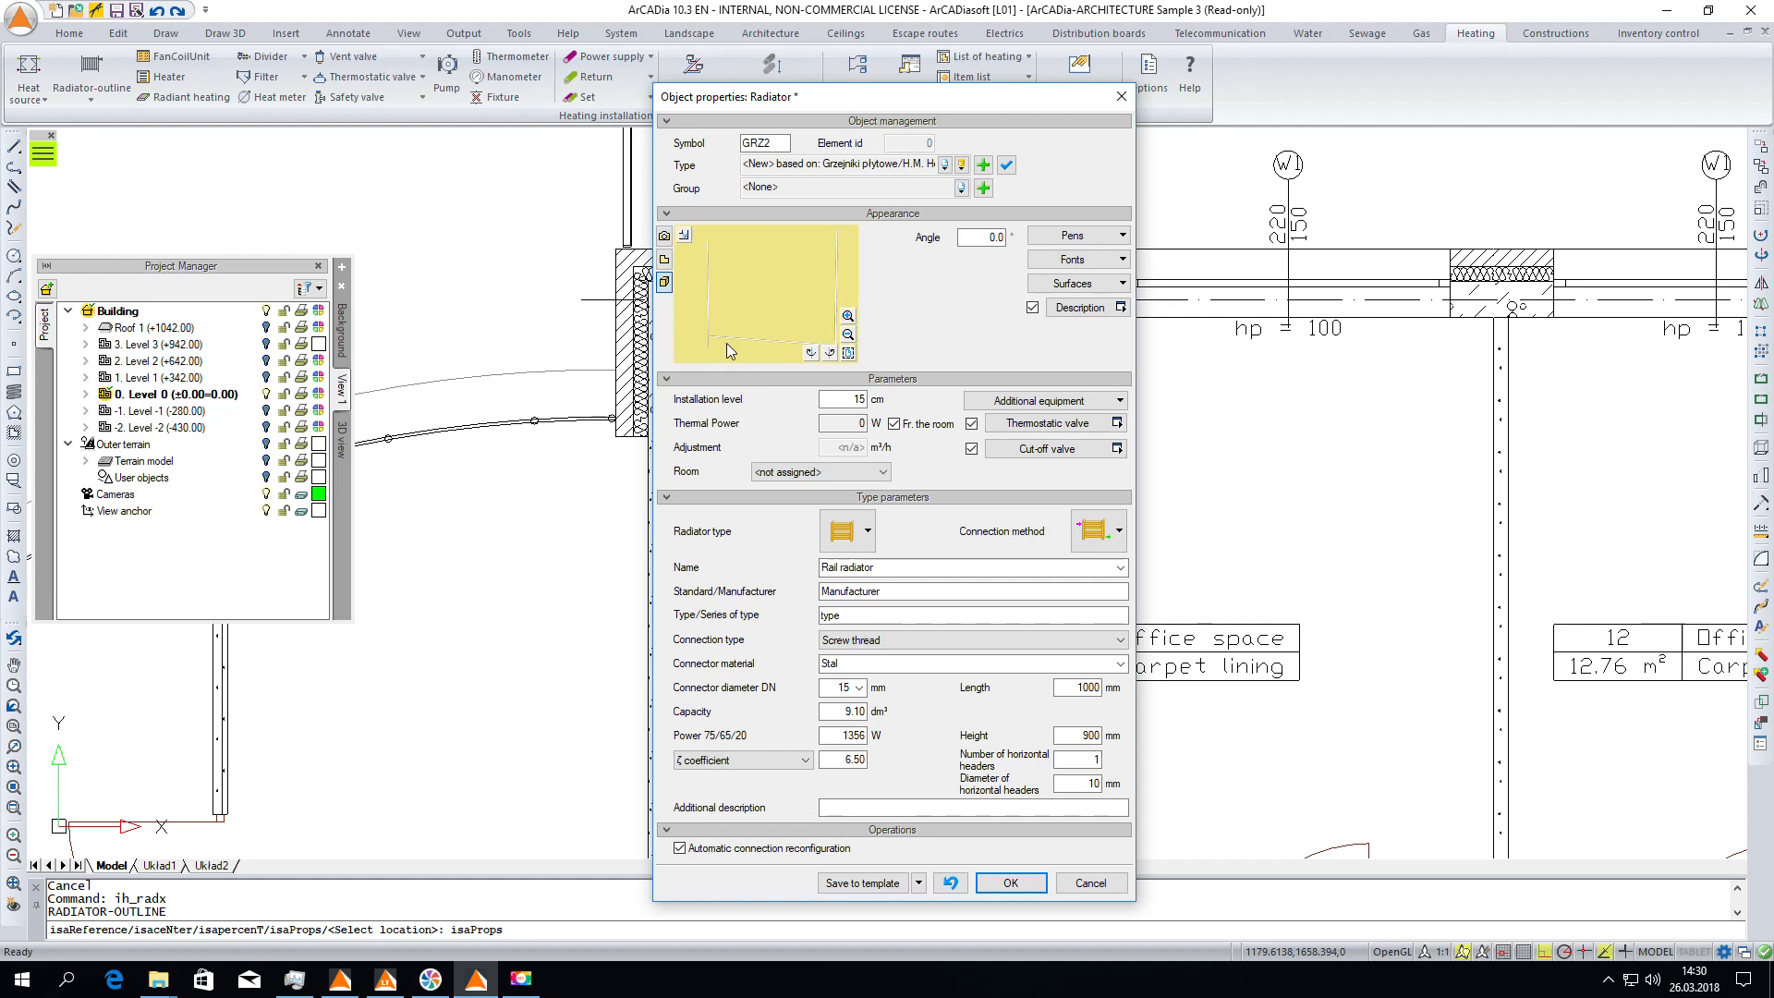
double_click(1086, 759)
type("1")
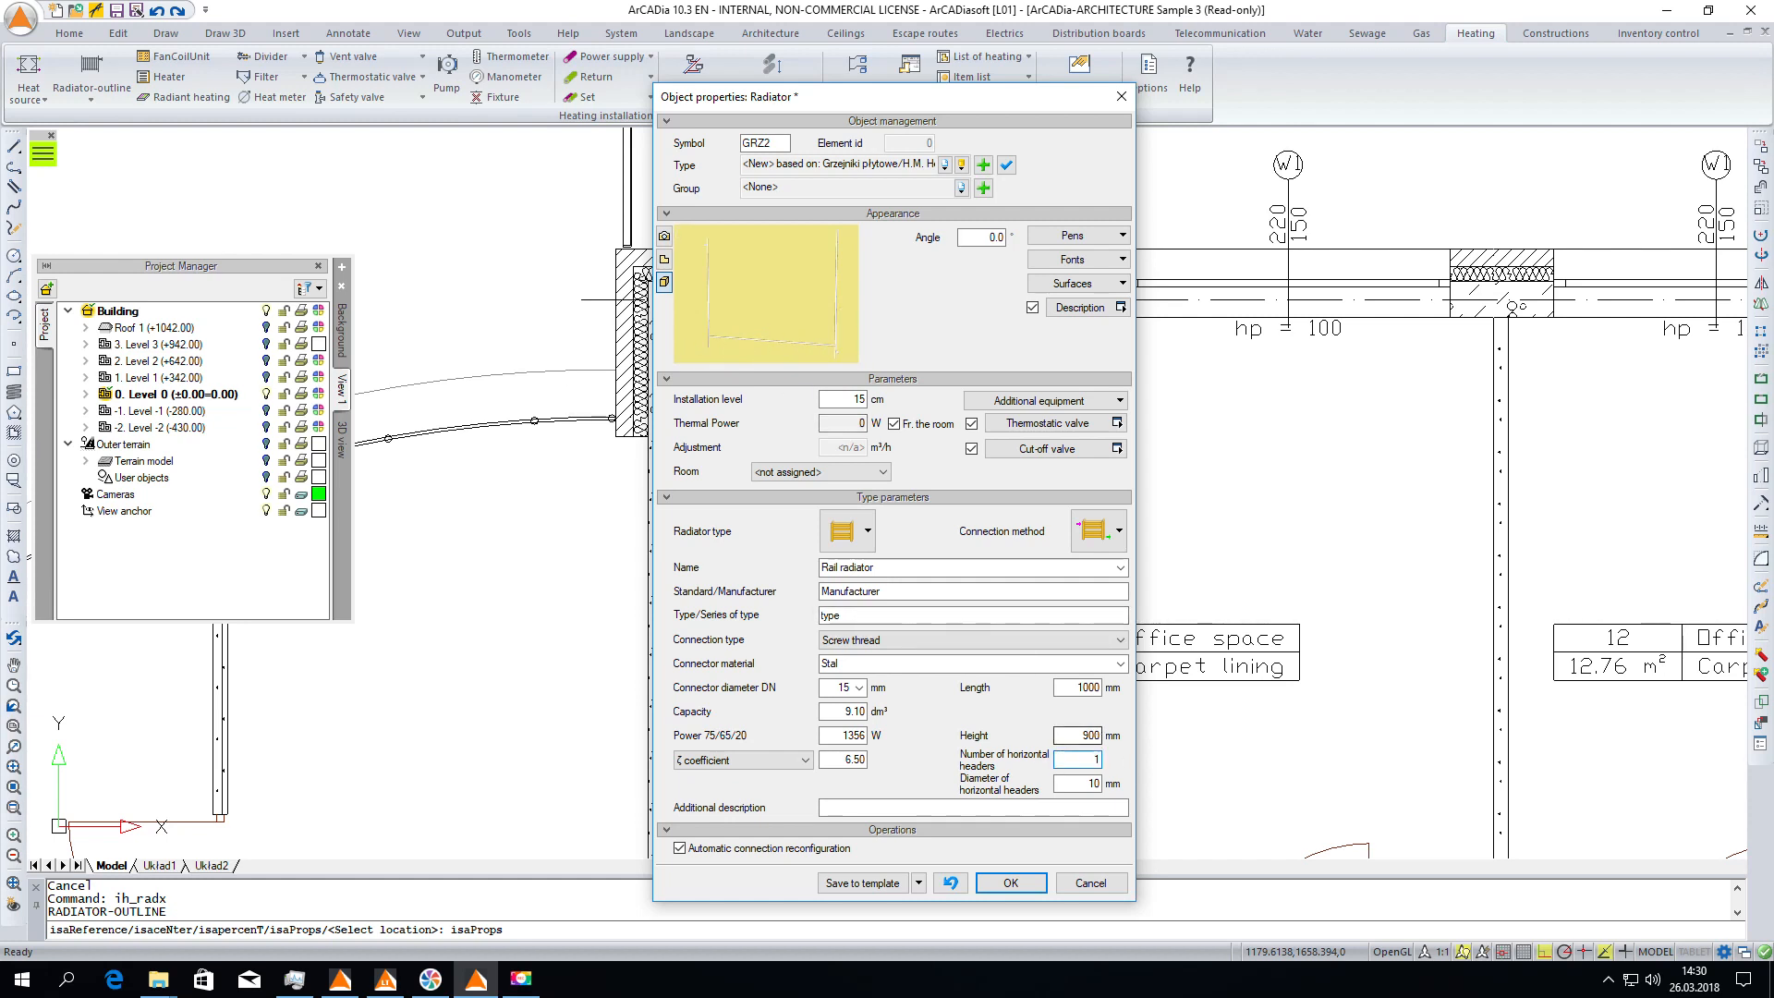
Set the rail radiator's height to 700 mm, length to 750 mm and horizontal header diameter to 15 mm.
double_click(1069, 733)
type("70")
left_click_drag(1069, 687, 1118, 697)
type("750")
mouse_move(792, 305)
left_click_drag(768, 286, 779, 311)
double_click(1084, 784)
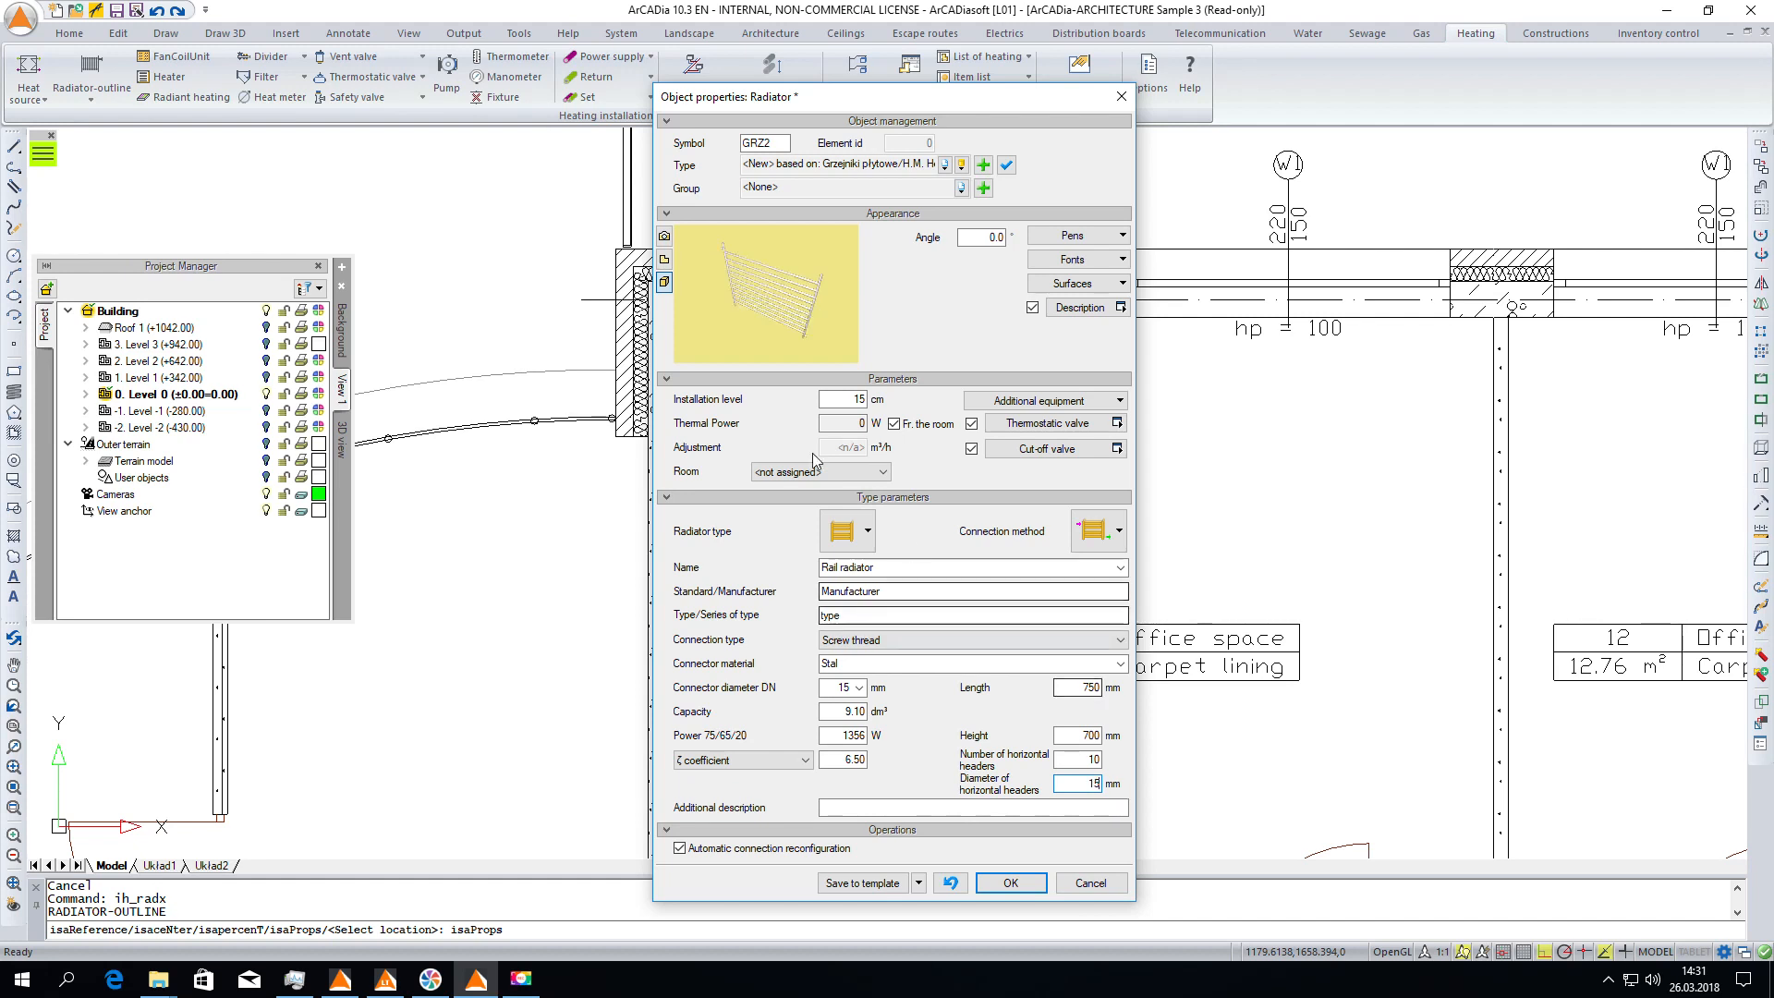
Set the radiator's power to 1200 W and apply the connection method with supply and return at opposite bottom corners.
left_click_drag(769, 294, 781, 297)
left_click_drag(838, 735, 902, 744)
type("1200")
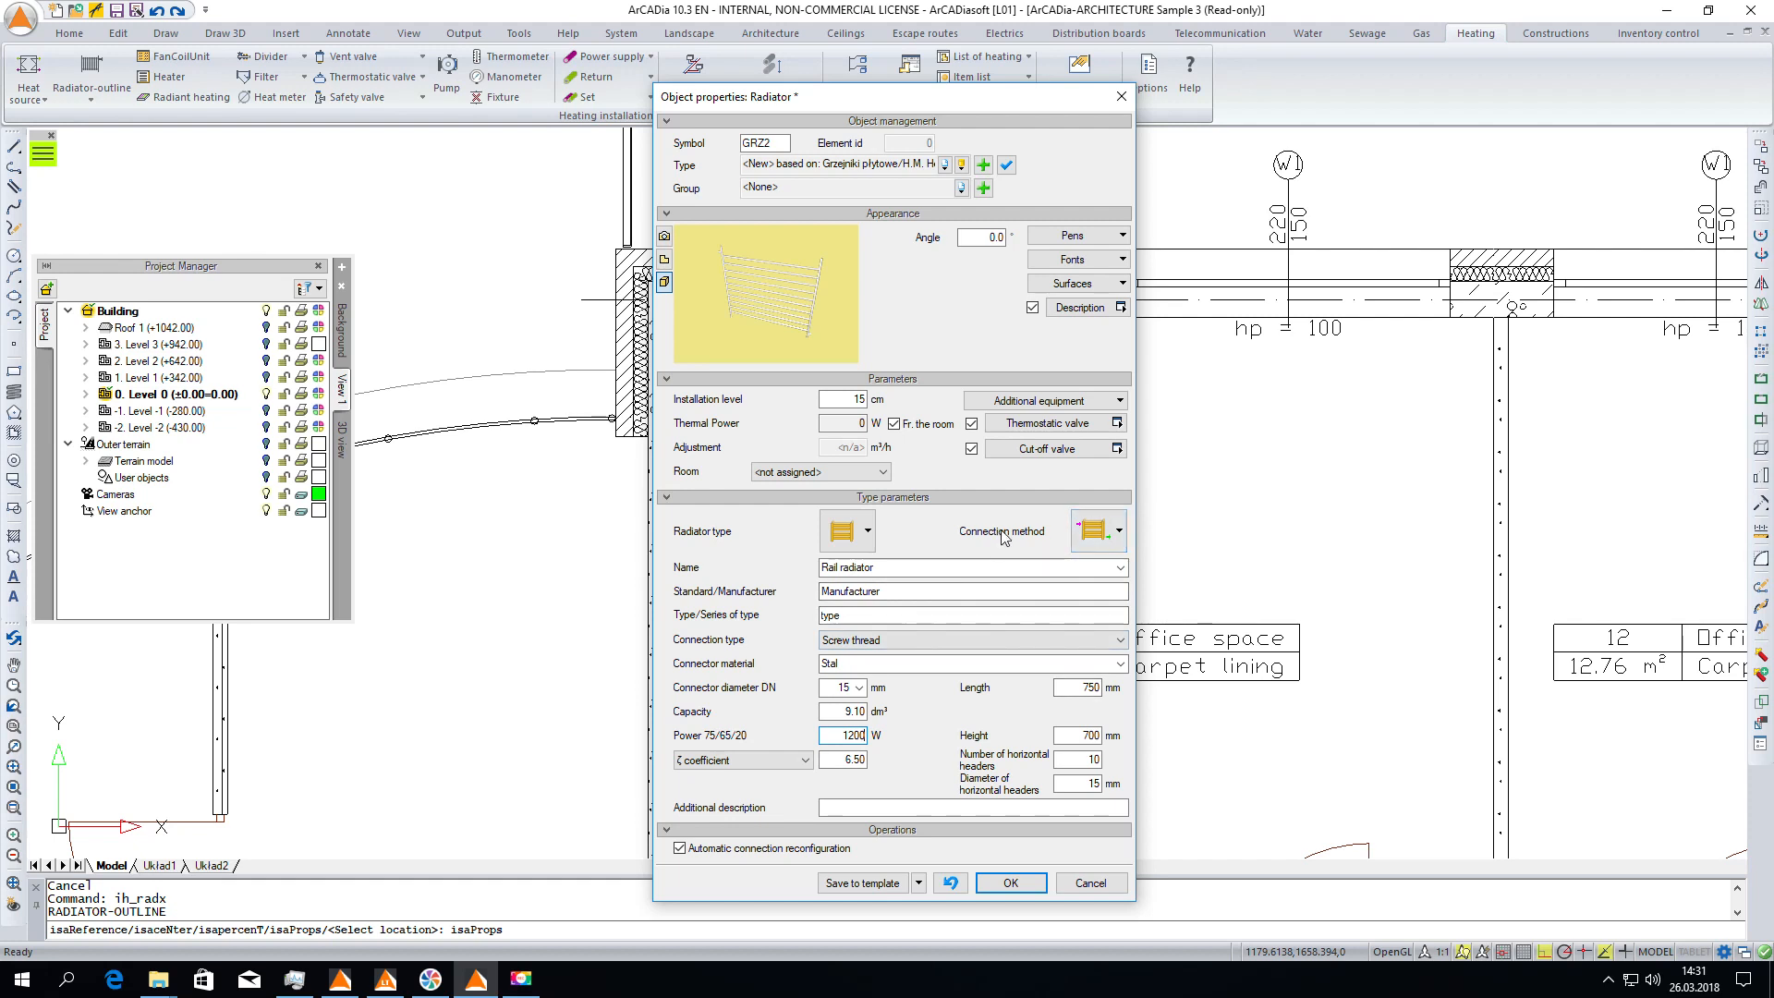
left_click(1090, 530)
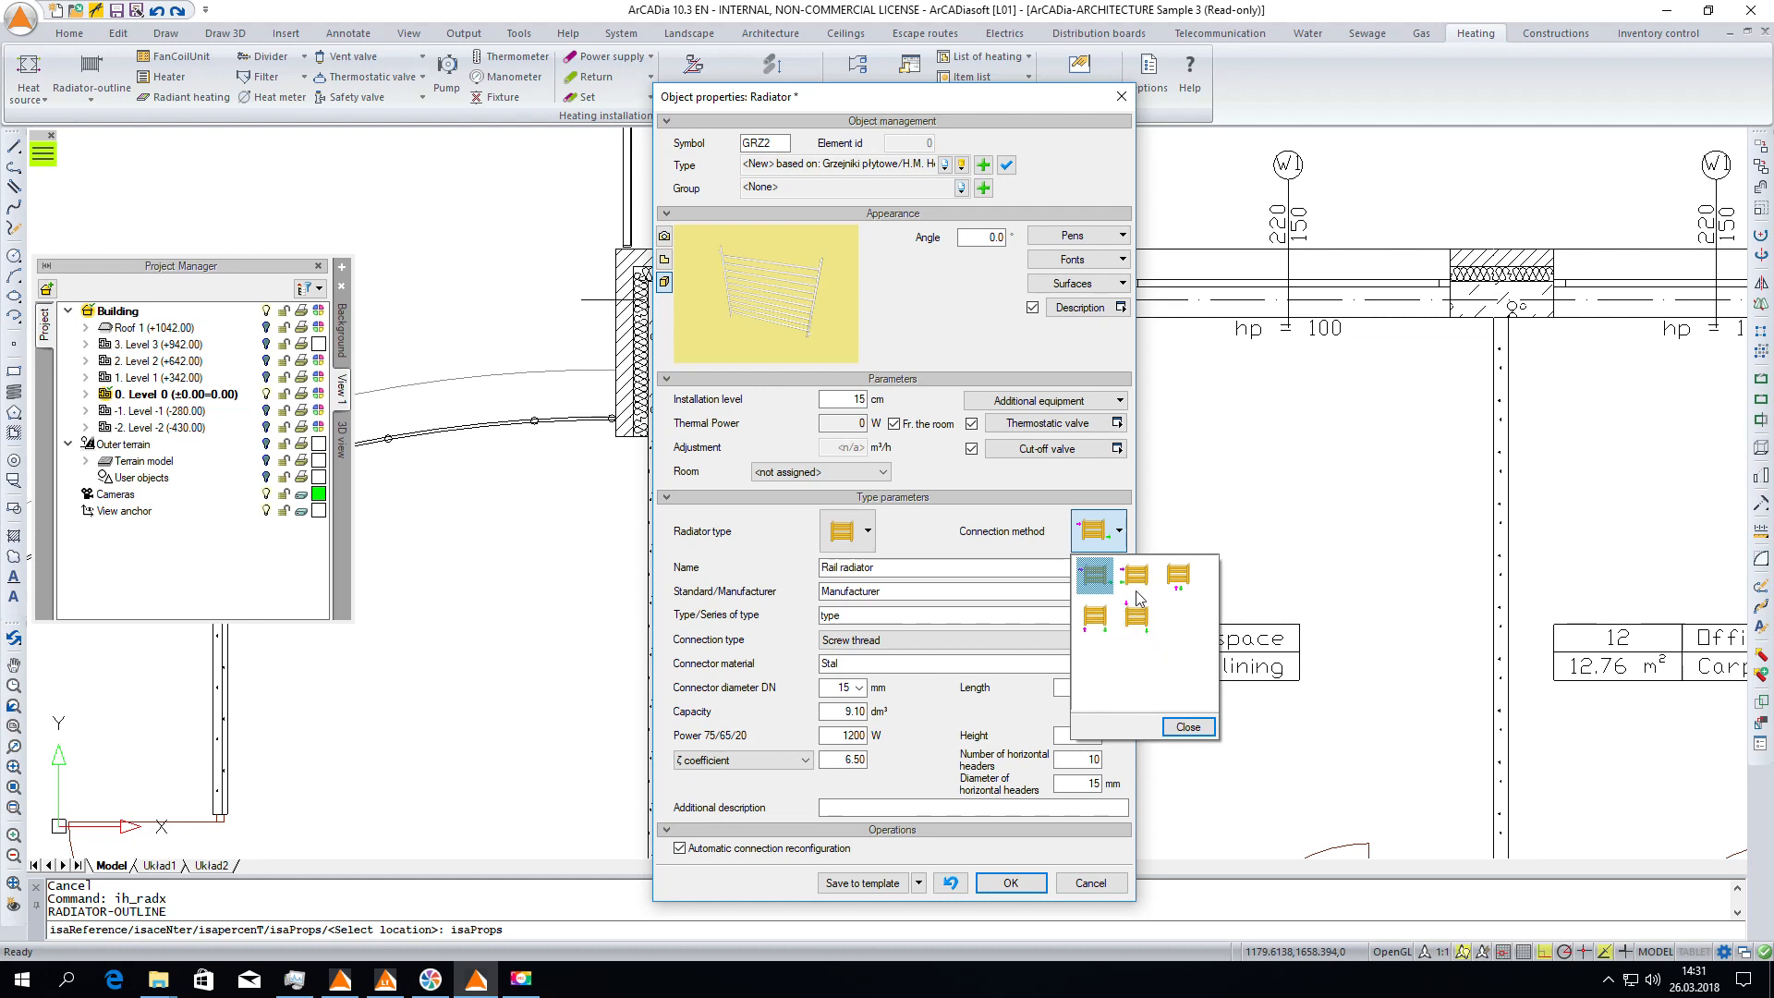
left_click(1095, 621)
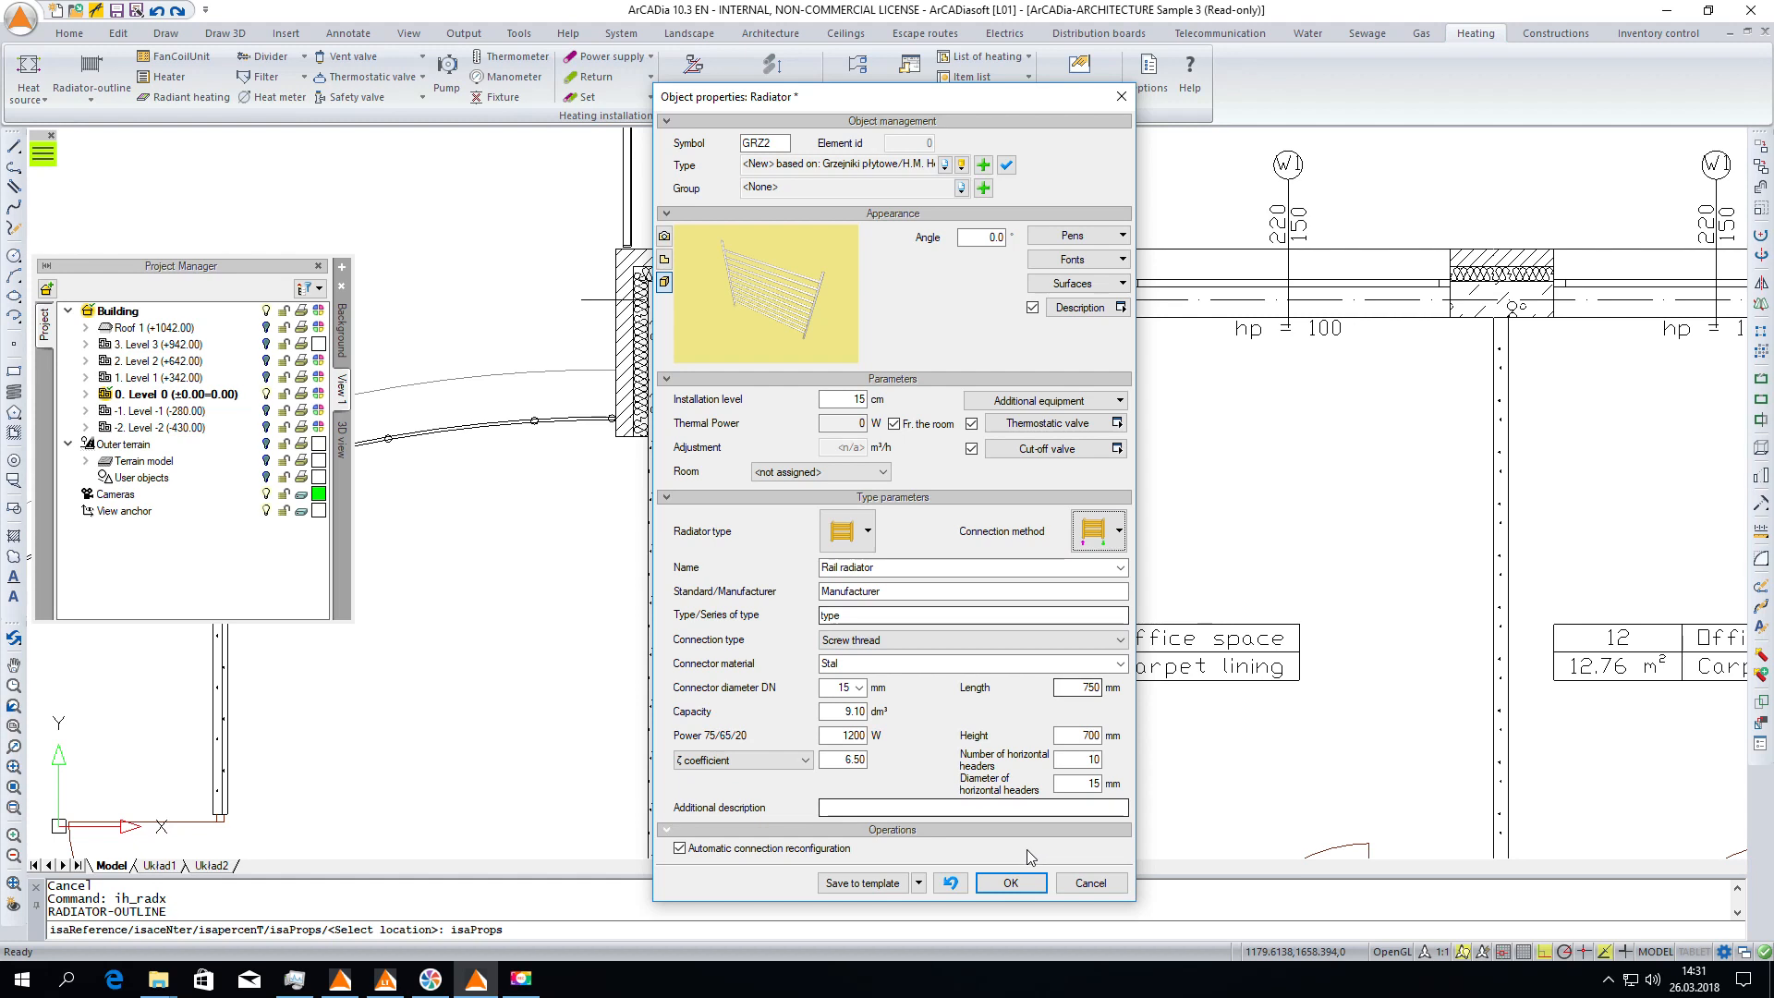
left_click(1011, 882)
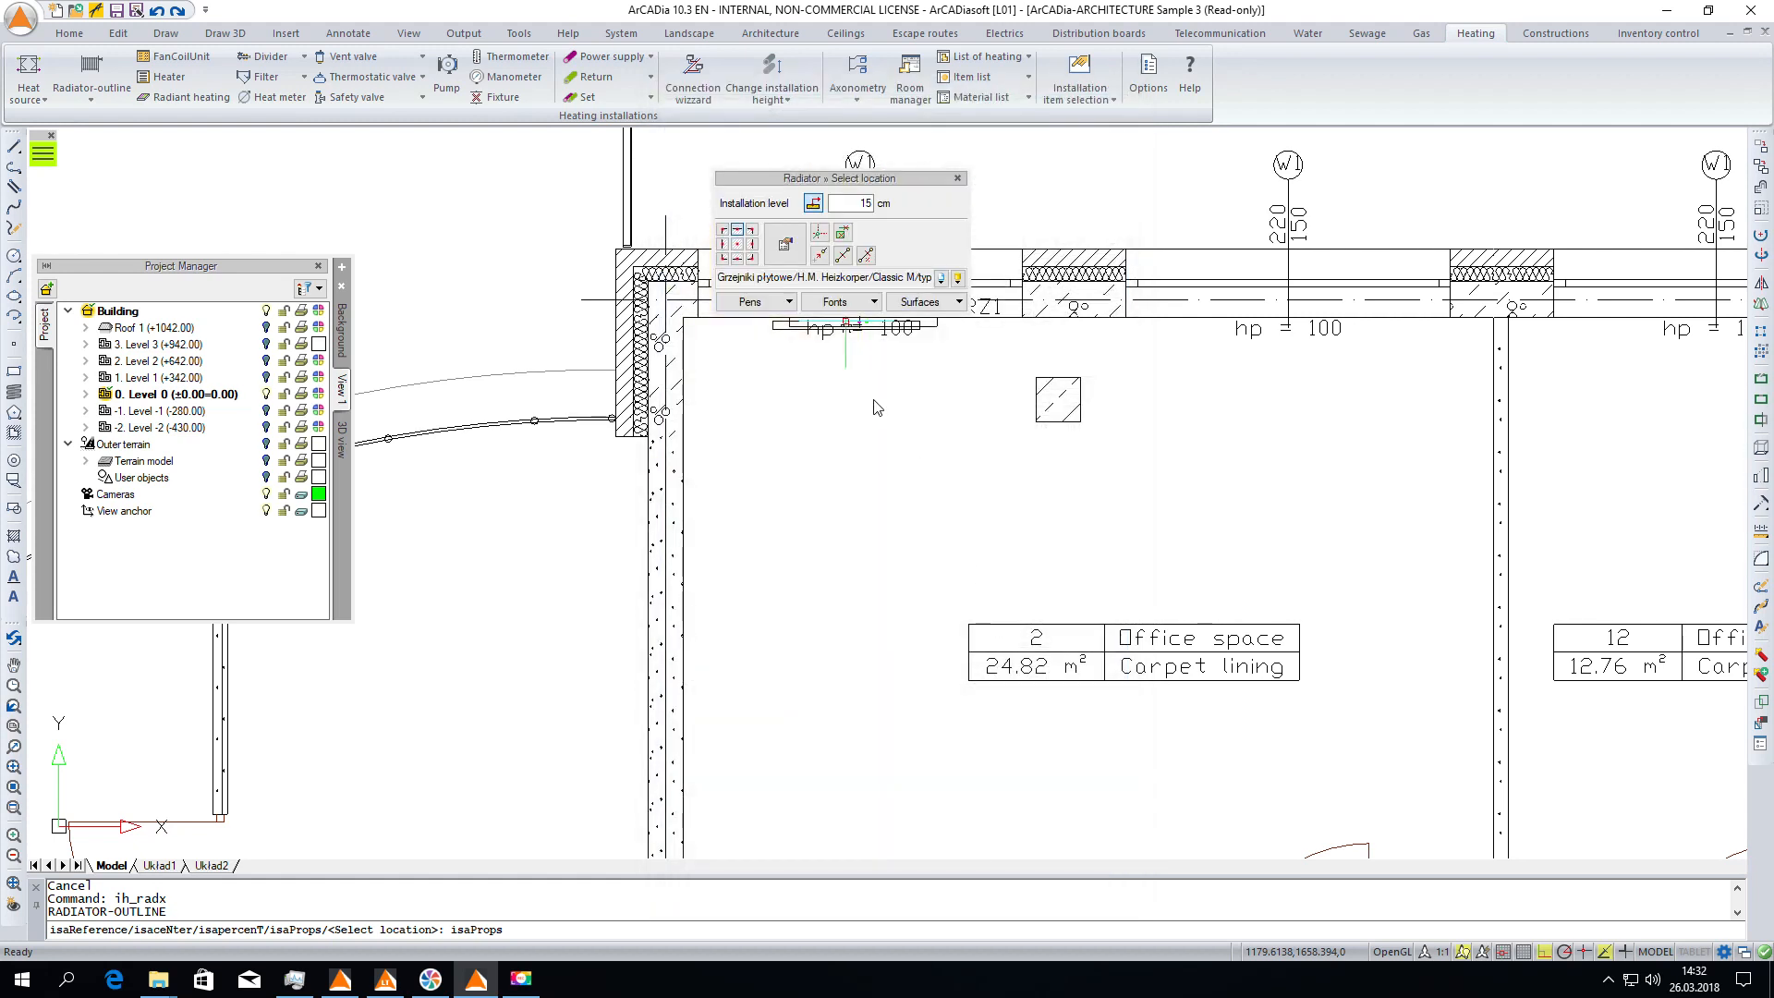
Turn ortho off and place the custom rail radiator along the upper wall of WC 7 at an installation level of 15 cm.
left_click(1545, 952)
scroll(910, 647, "up", 5)
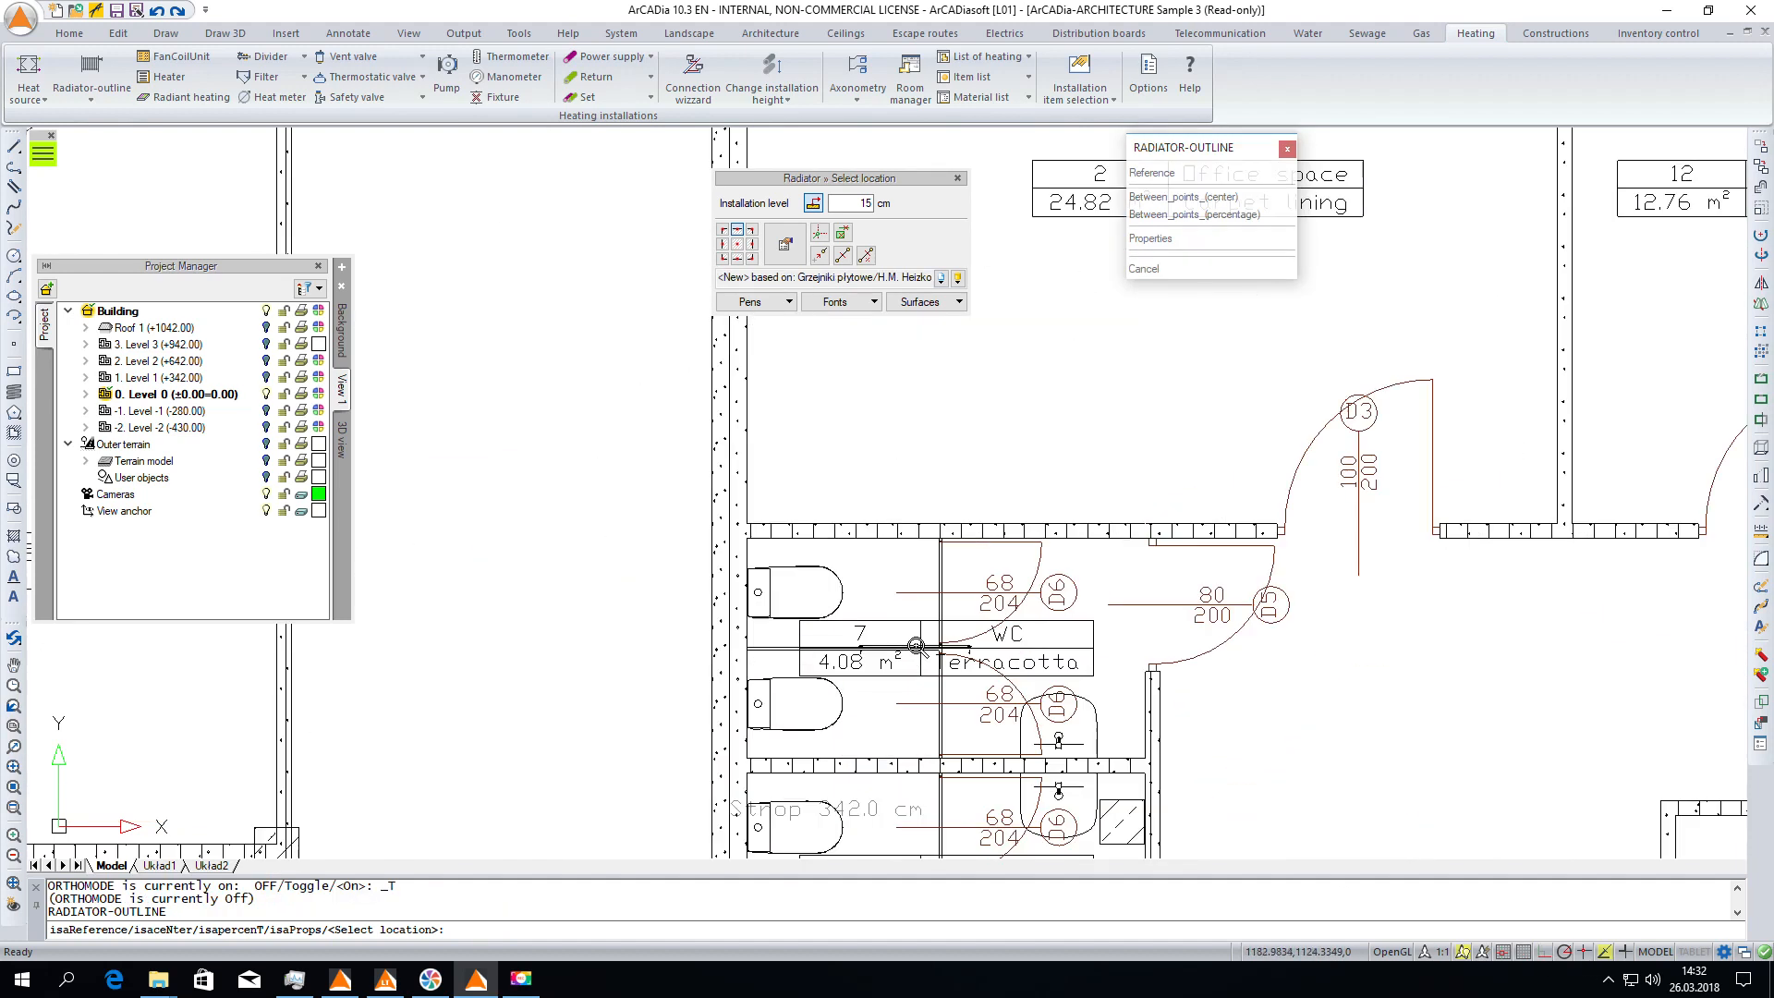
scroll(1058, 543, "up", 3)
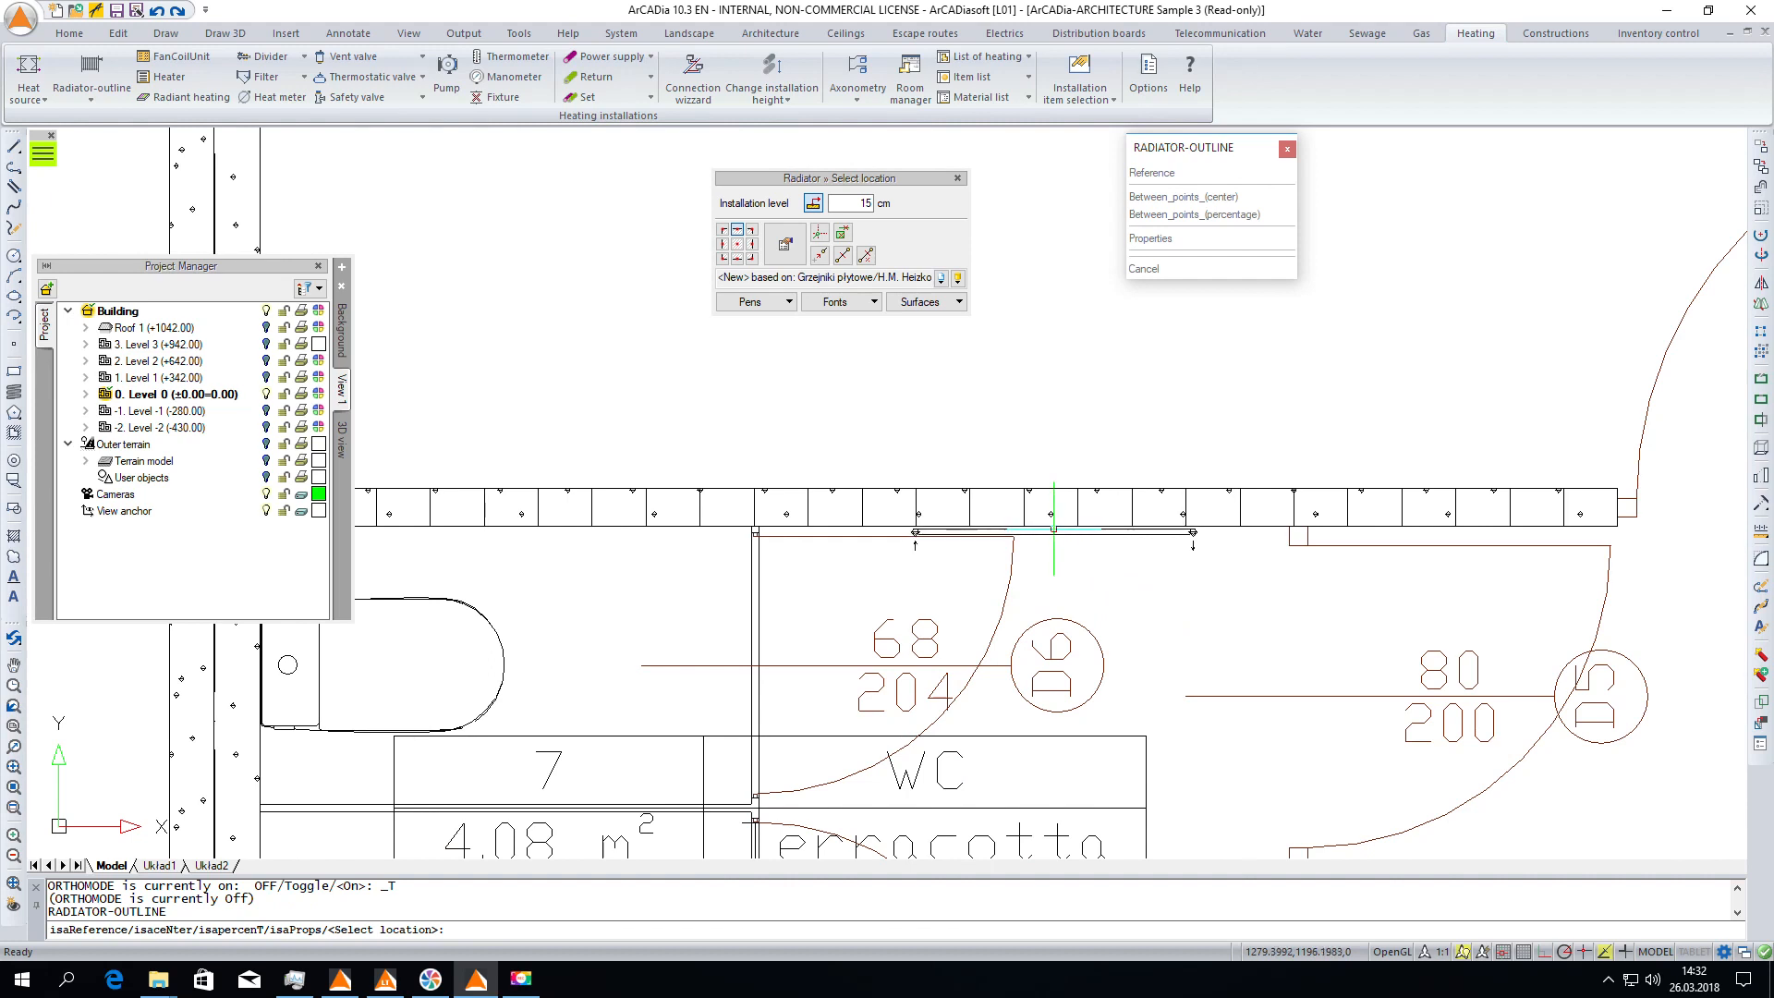
scroll(1053, 529, "up", 3)
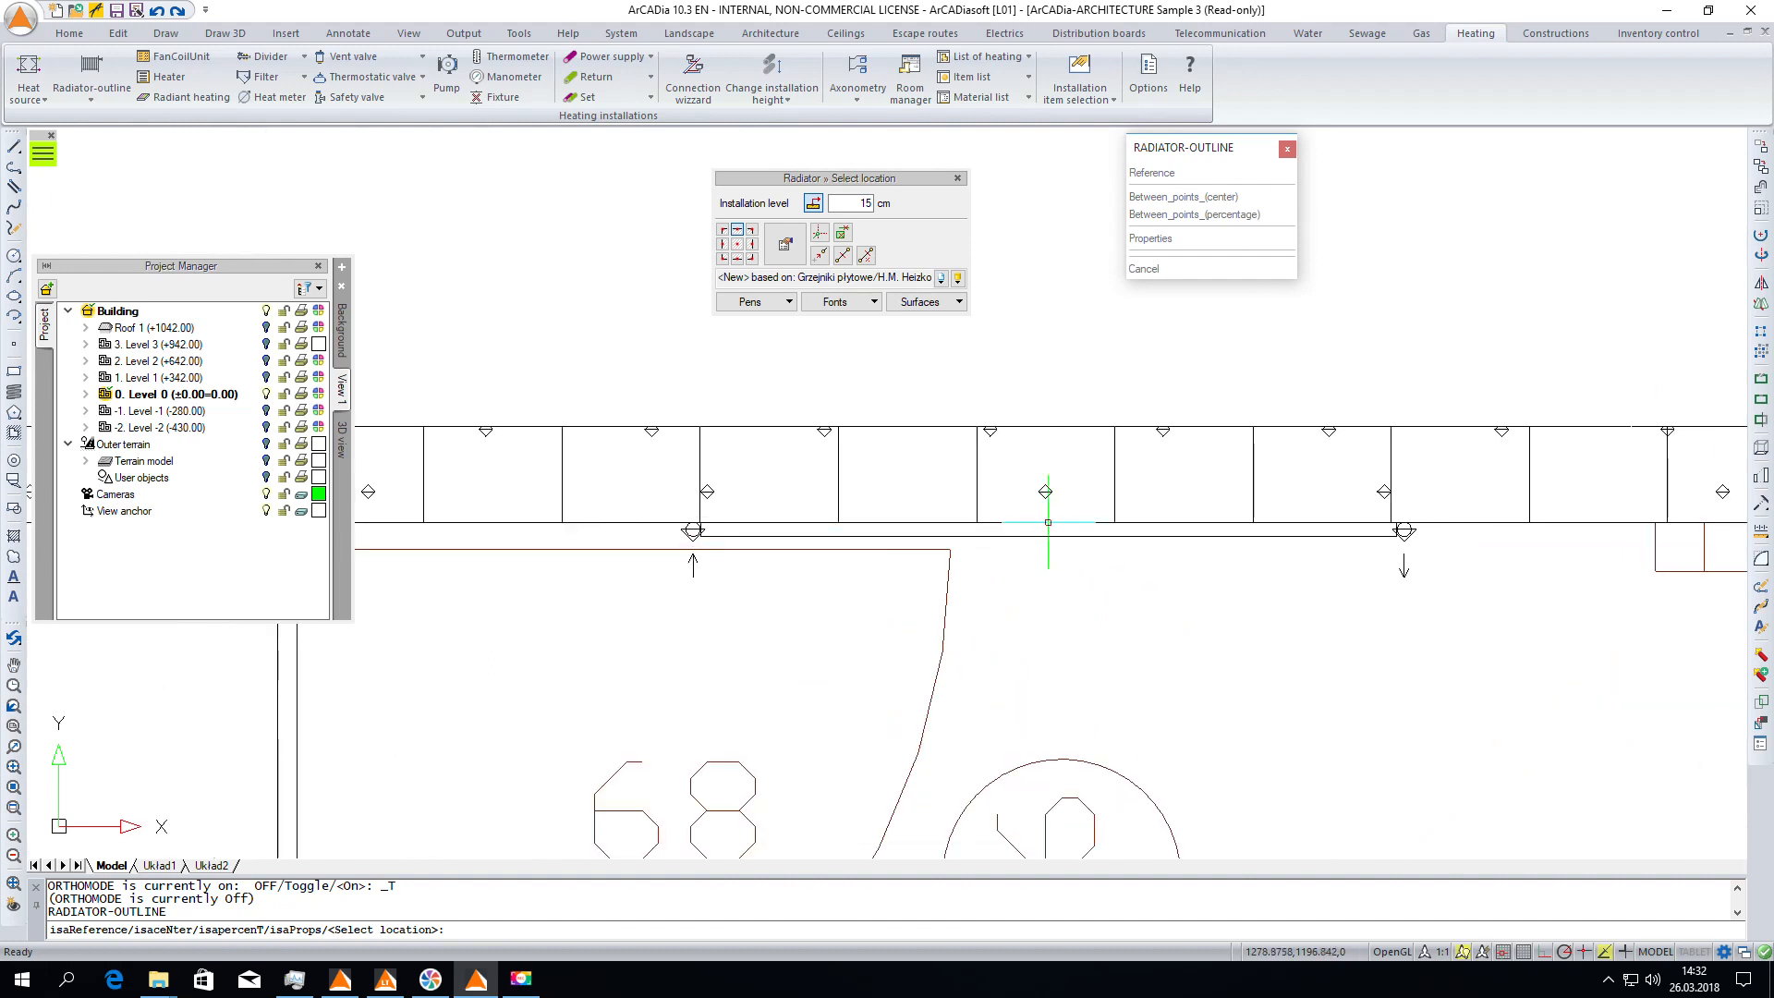
left_click(1047, 523)
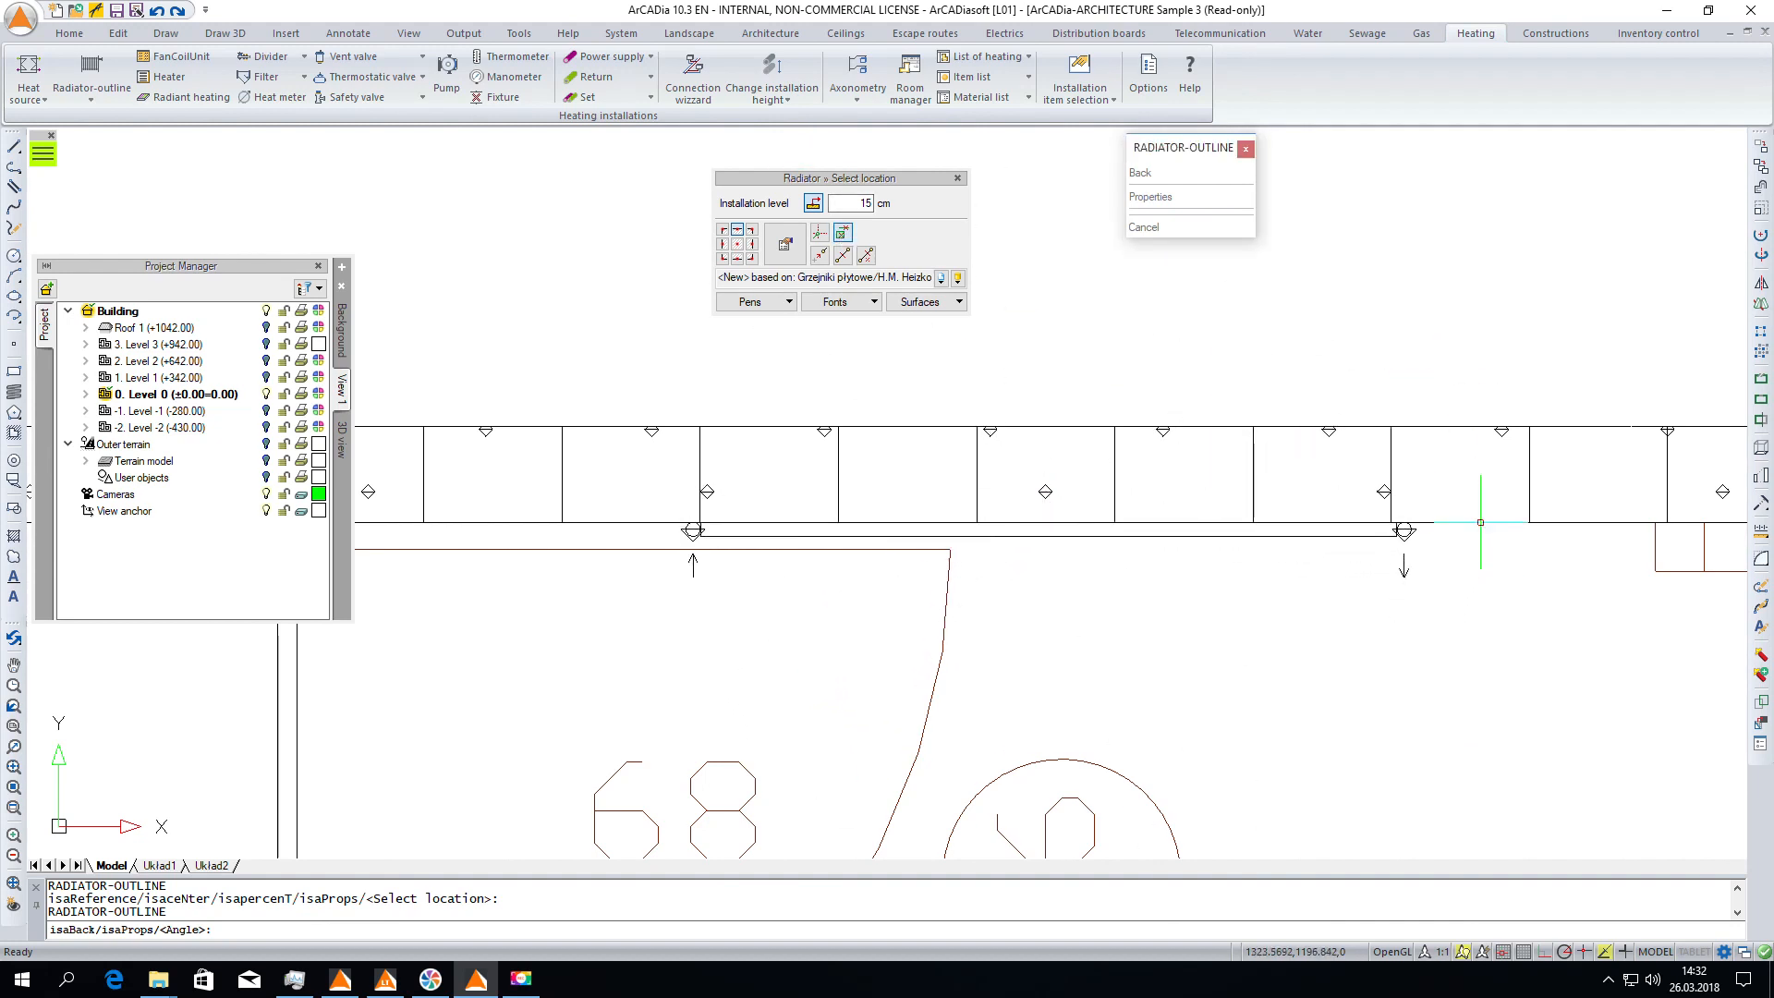
key("Return")
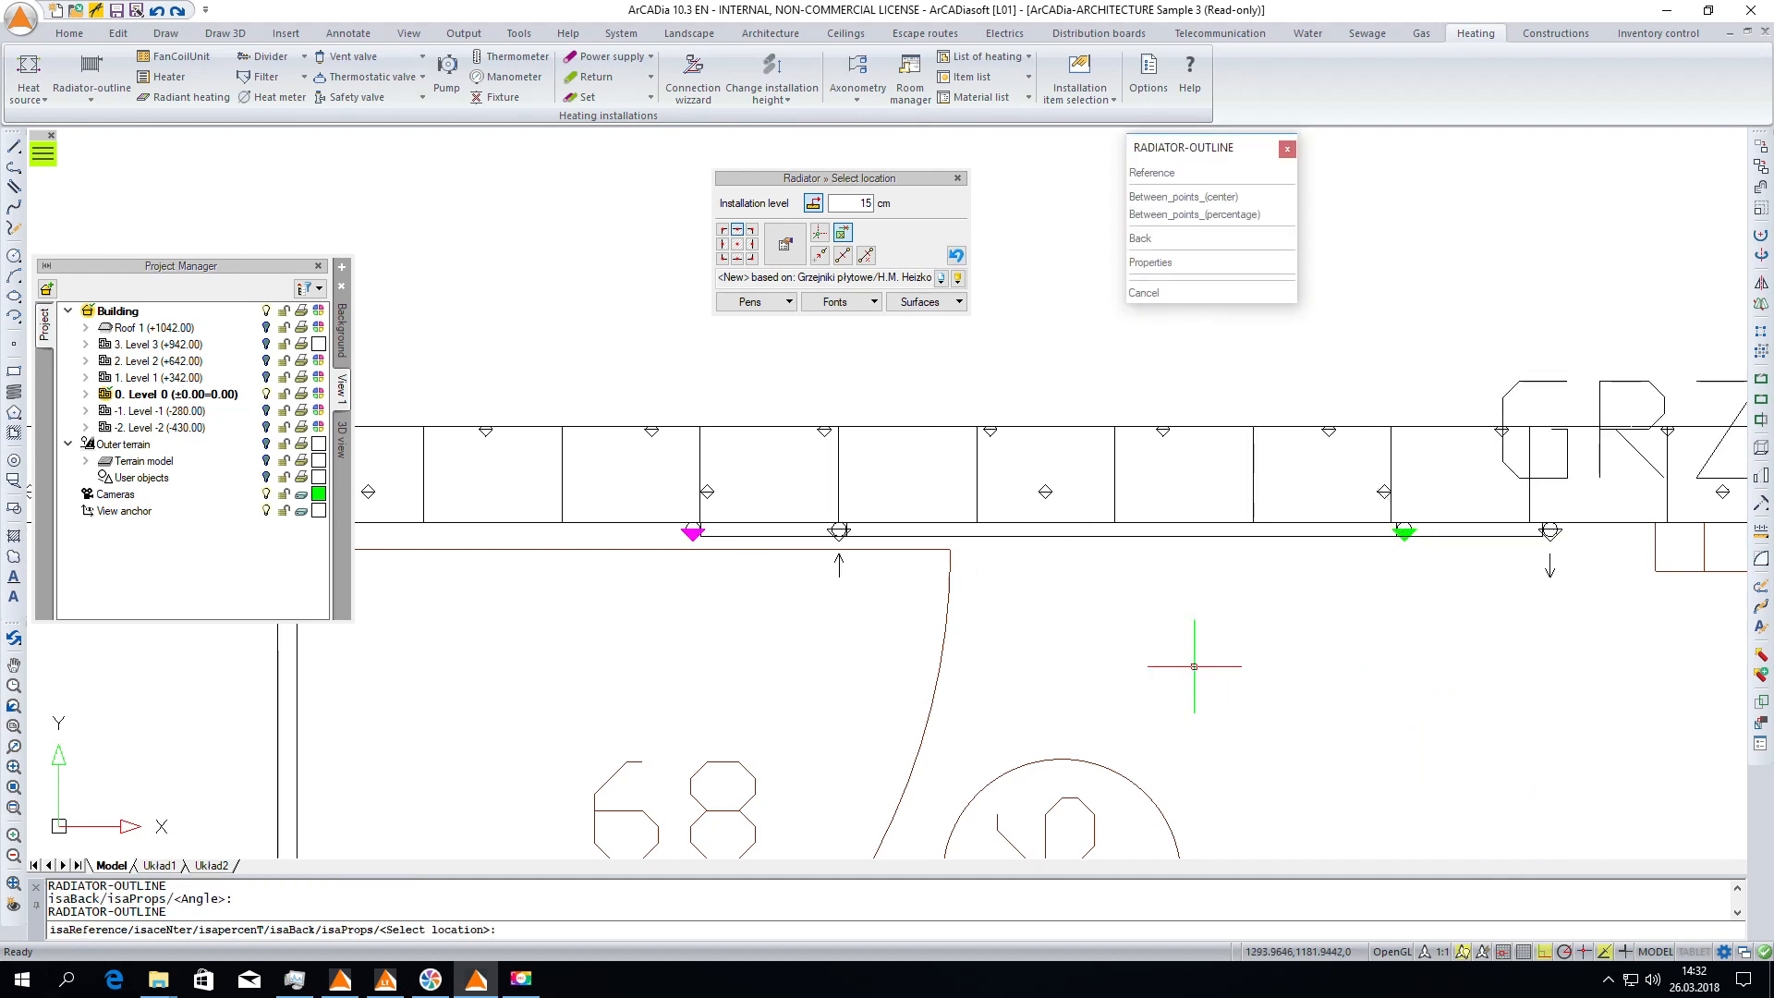
scroll(836, 637, "down", 5)
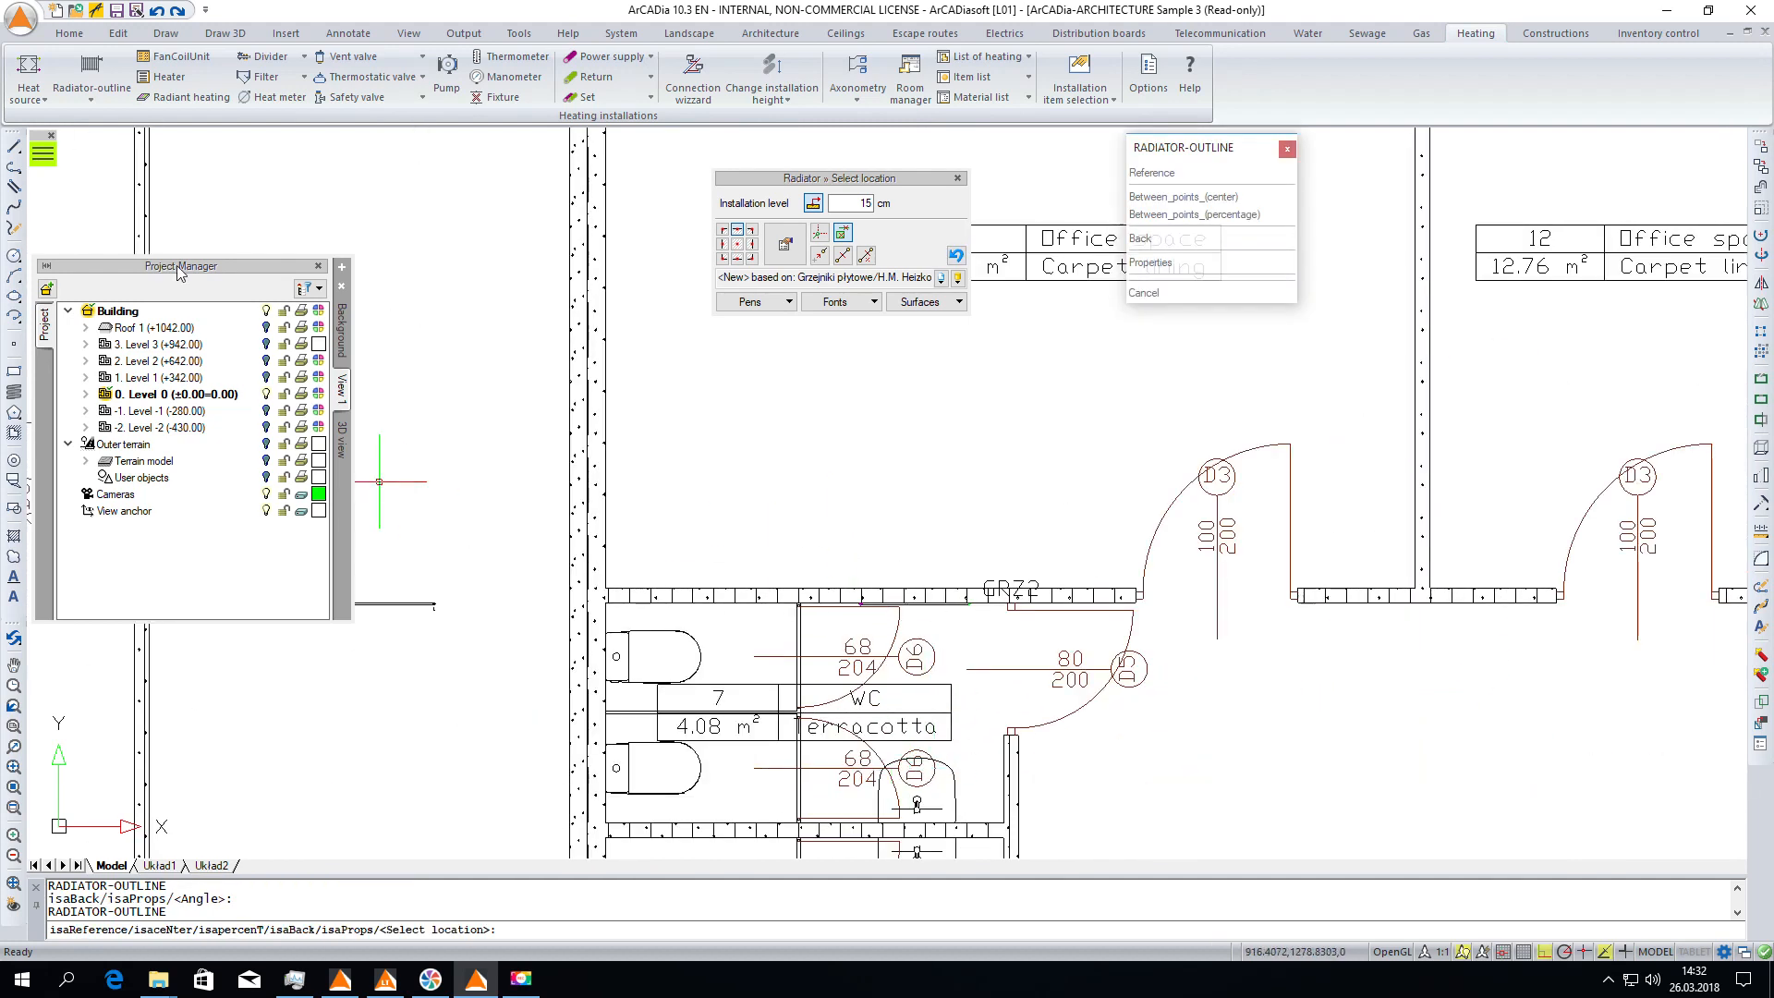
scroll(869, 553, "down", 3)
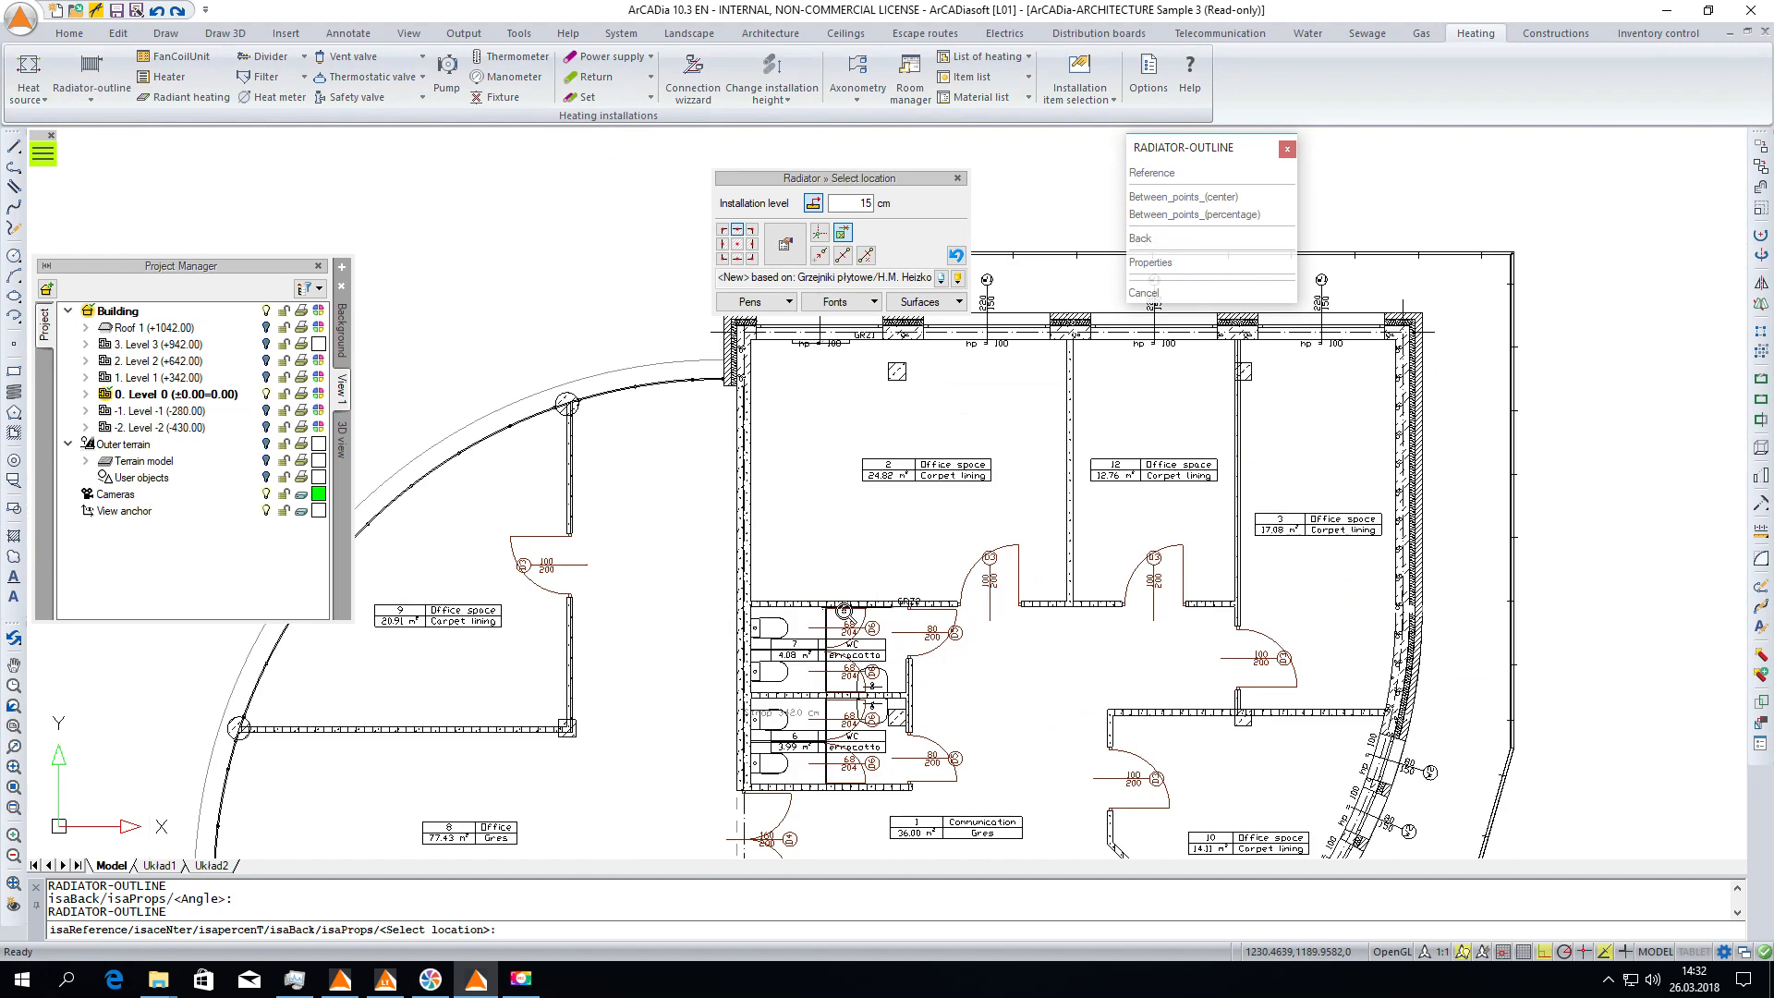
key("Escape")
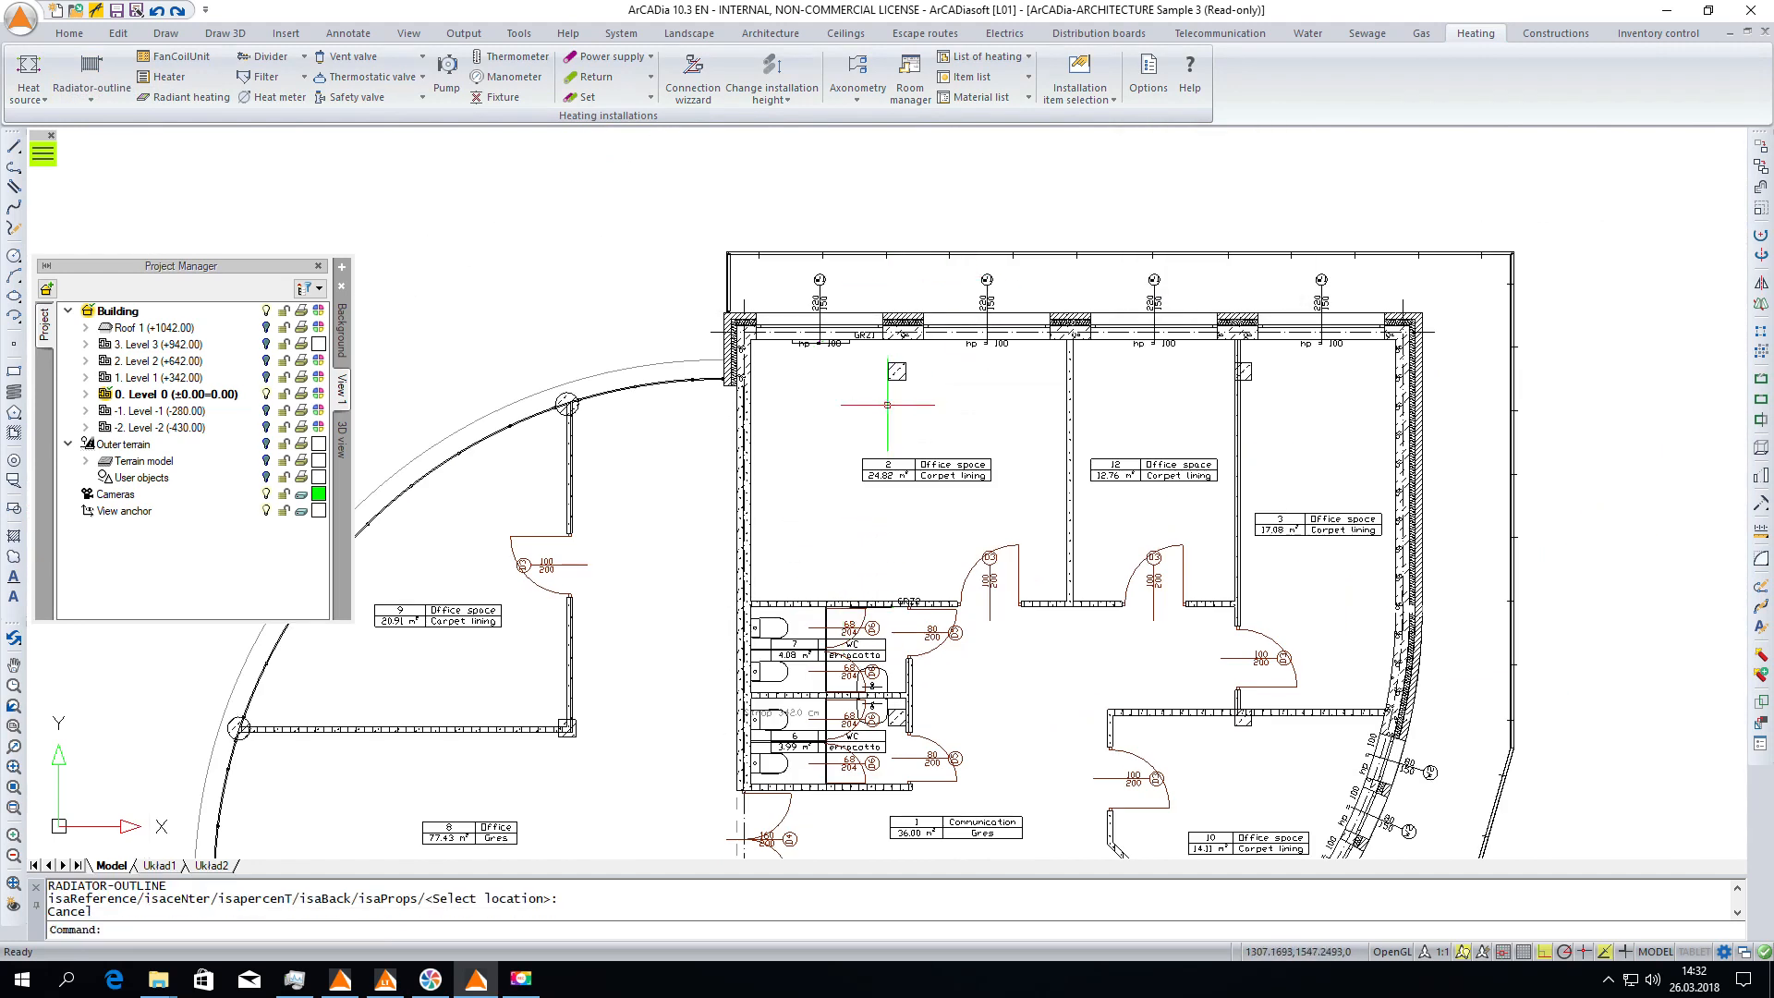
Draw a parallel supply and return pipe set at level 0 cm from the left wall of office 2 to below the first radiator.
scroll(791, 299, "up", 3)
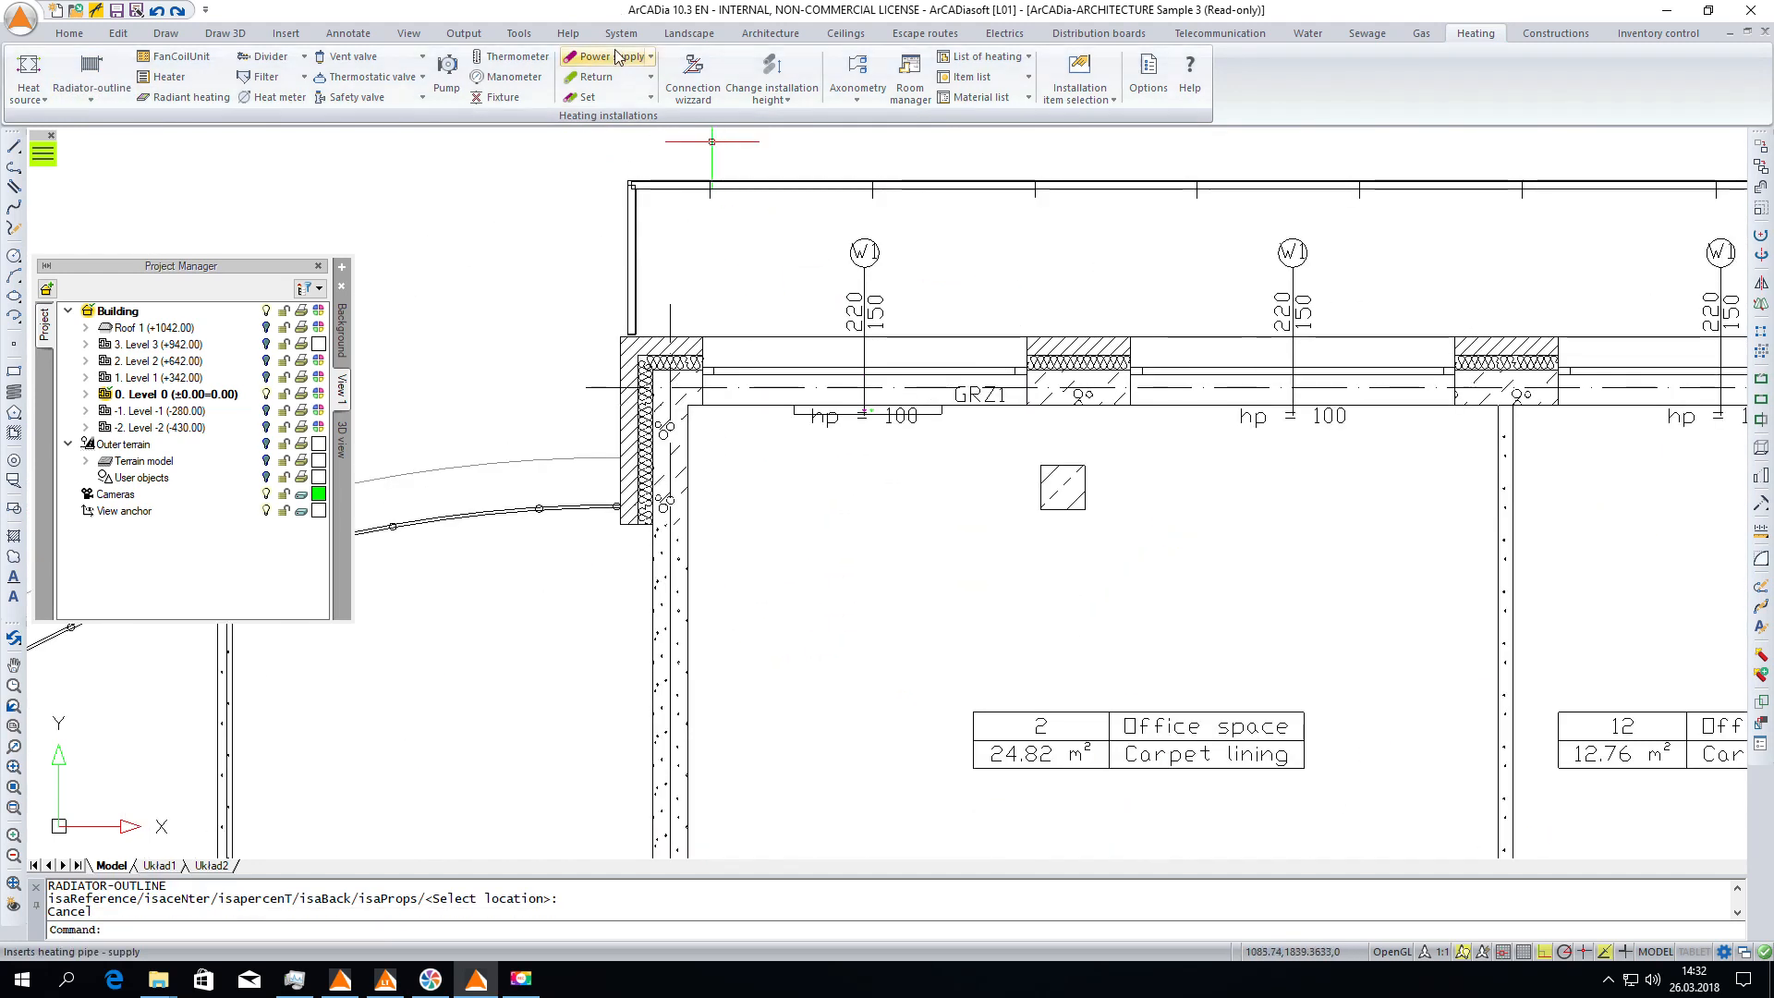
left_click(604, 97)
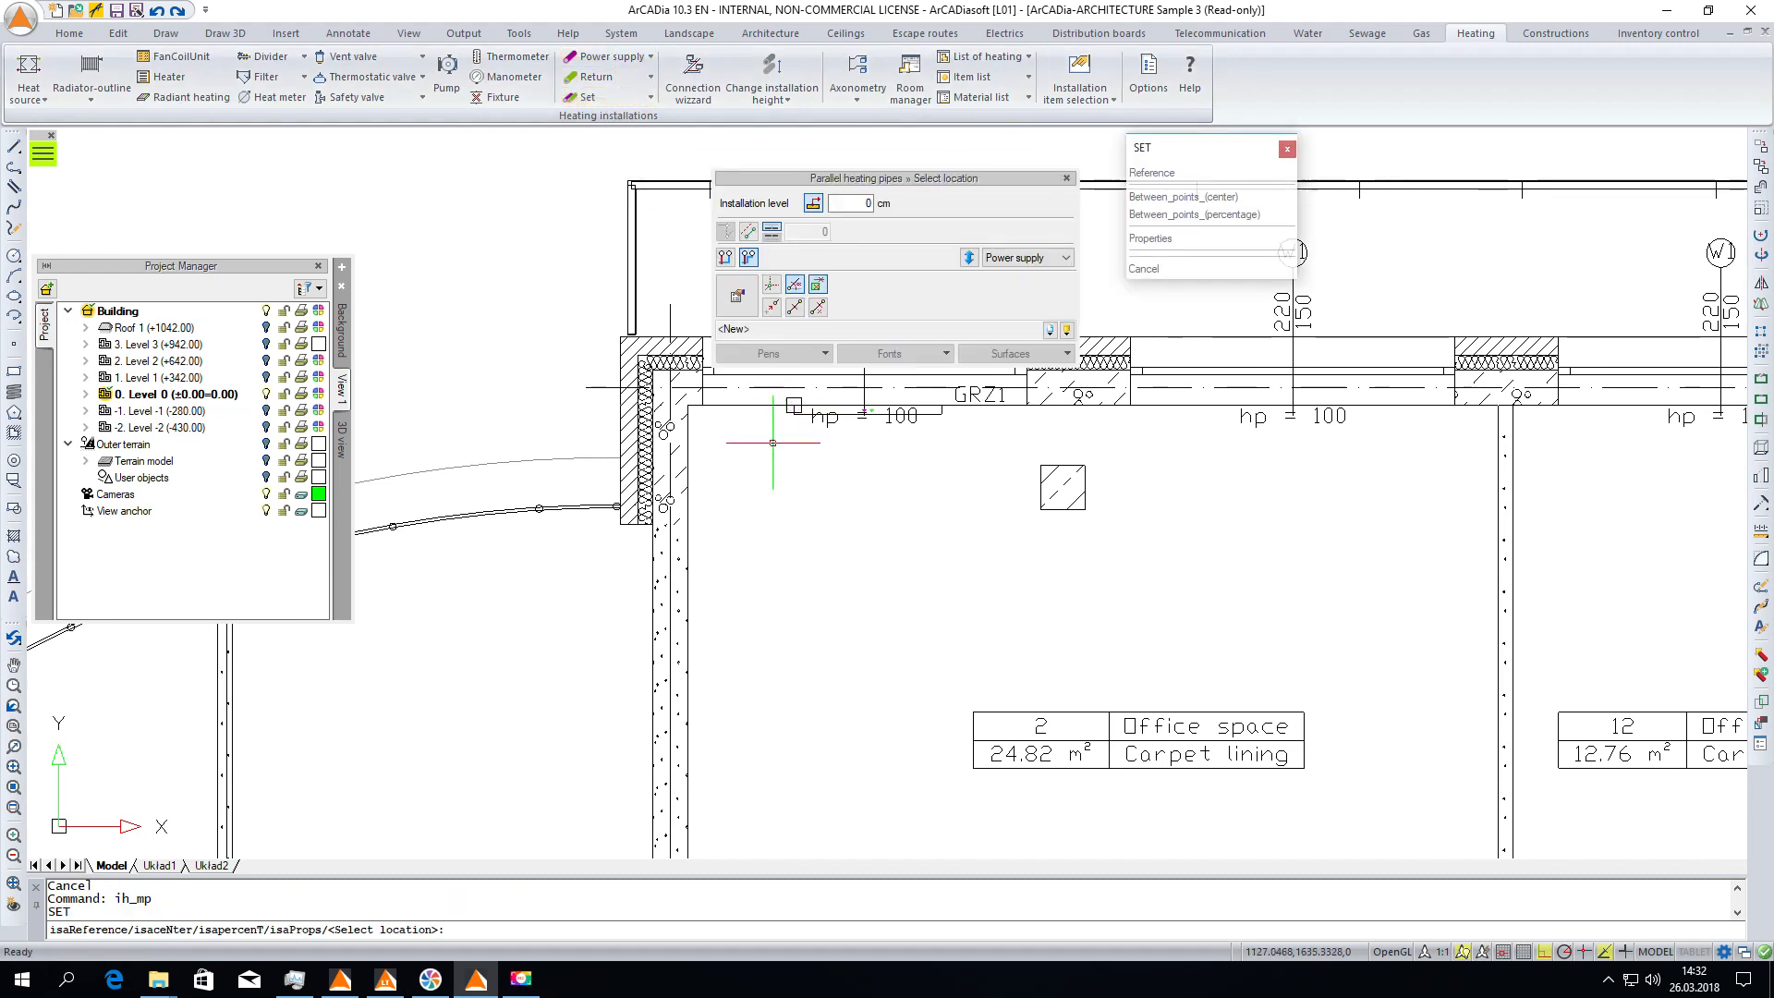
middle_click_drag(781, 434, 760, 500)
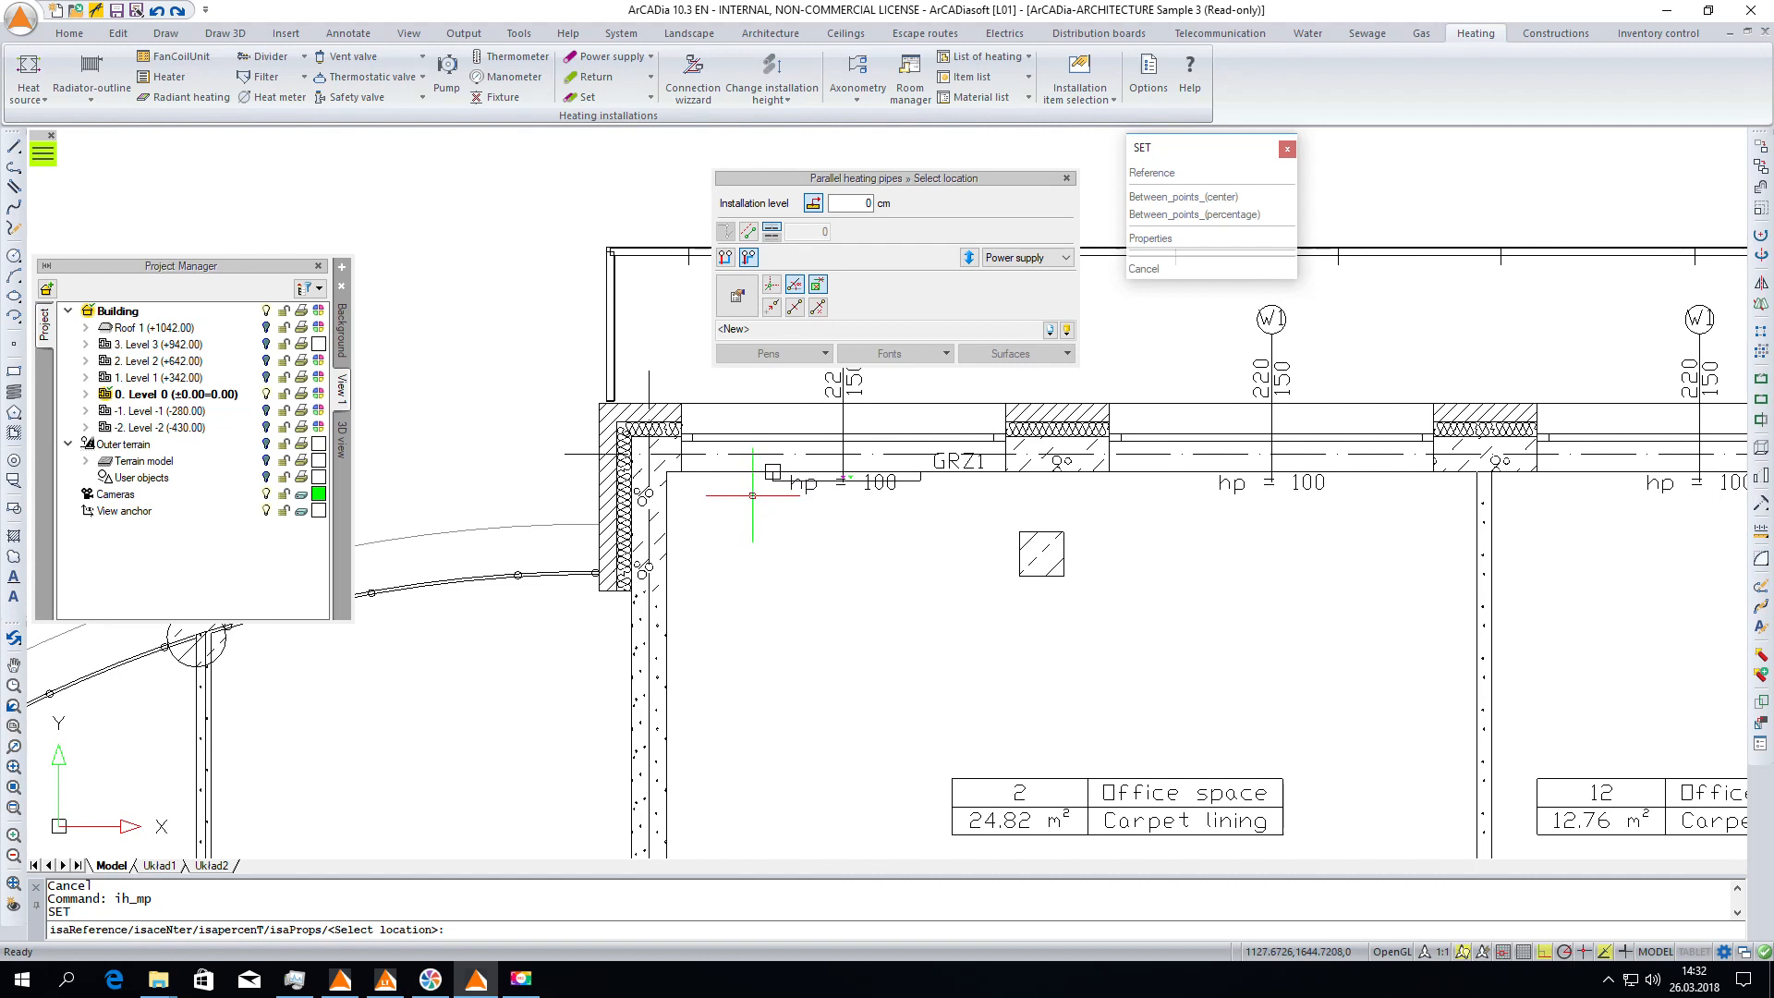
left_click(680, 528)
scroll(806, 510, "up", 4)
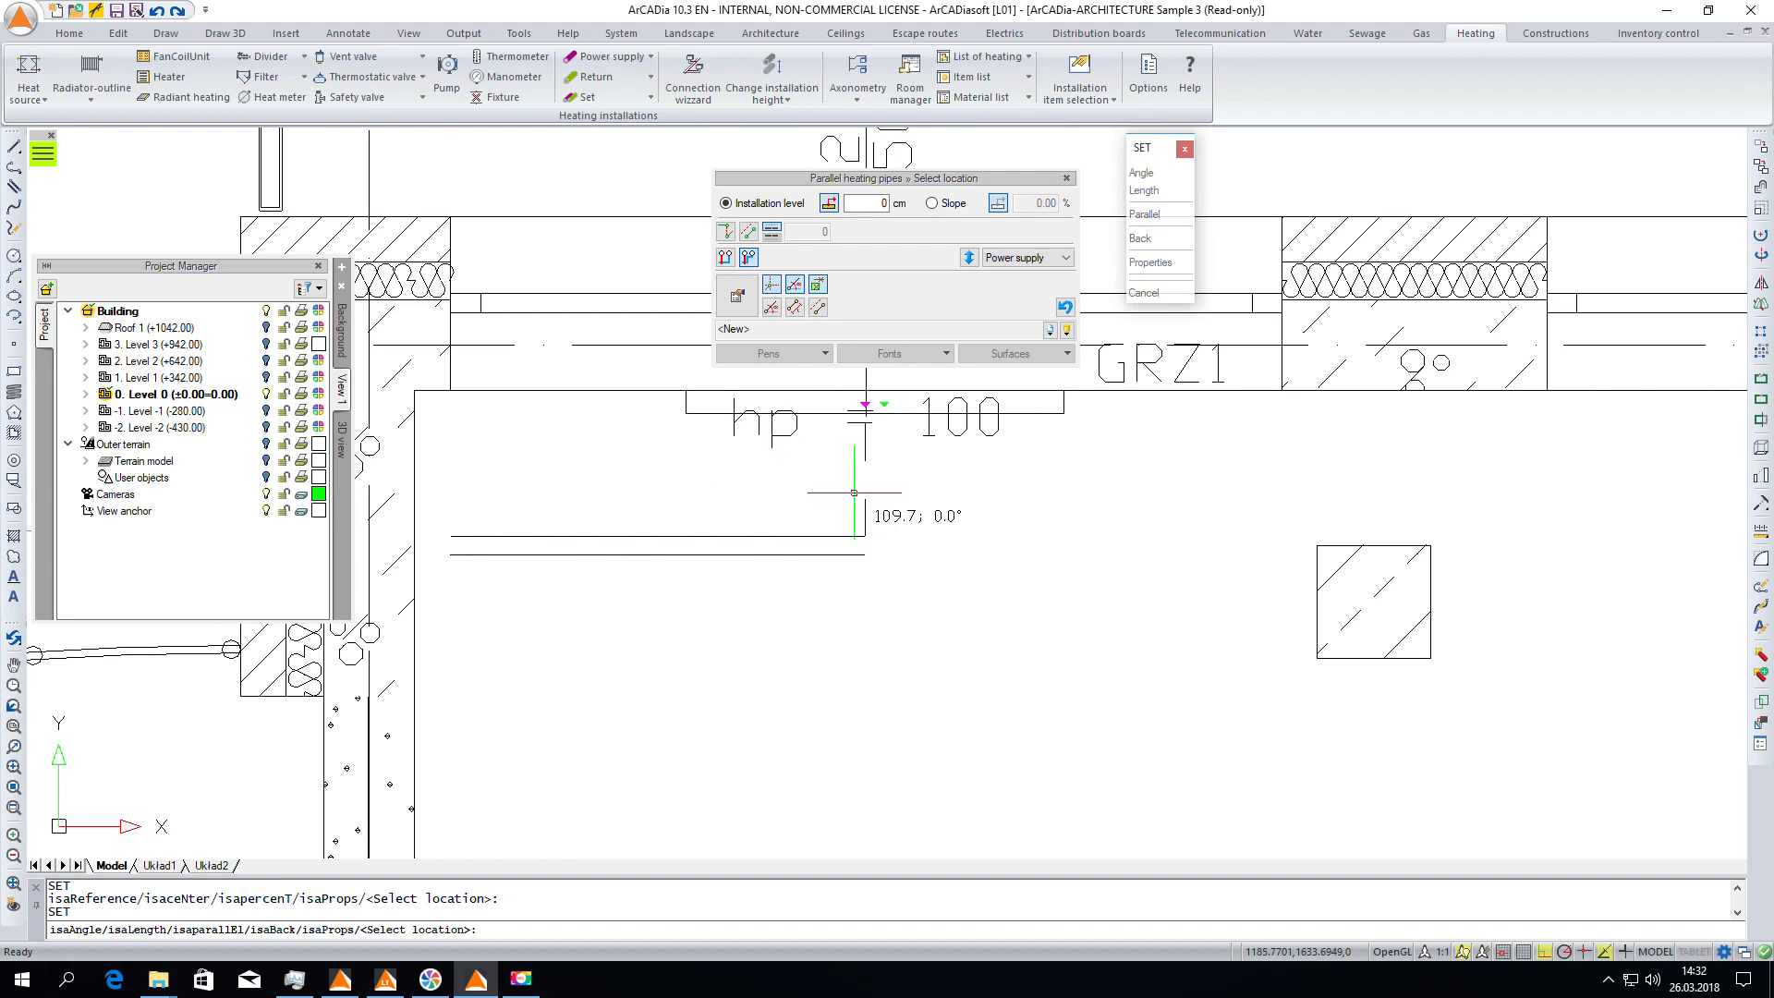
left_click(854, 492)
left_click(854, 493)
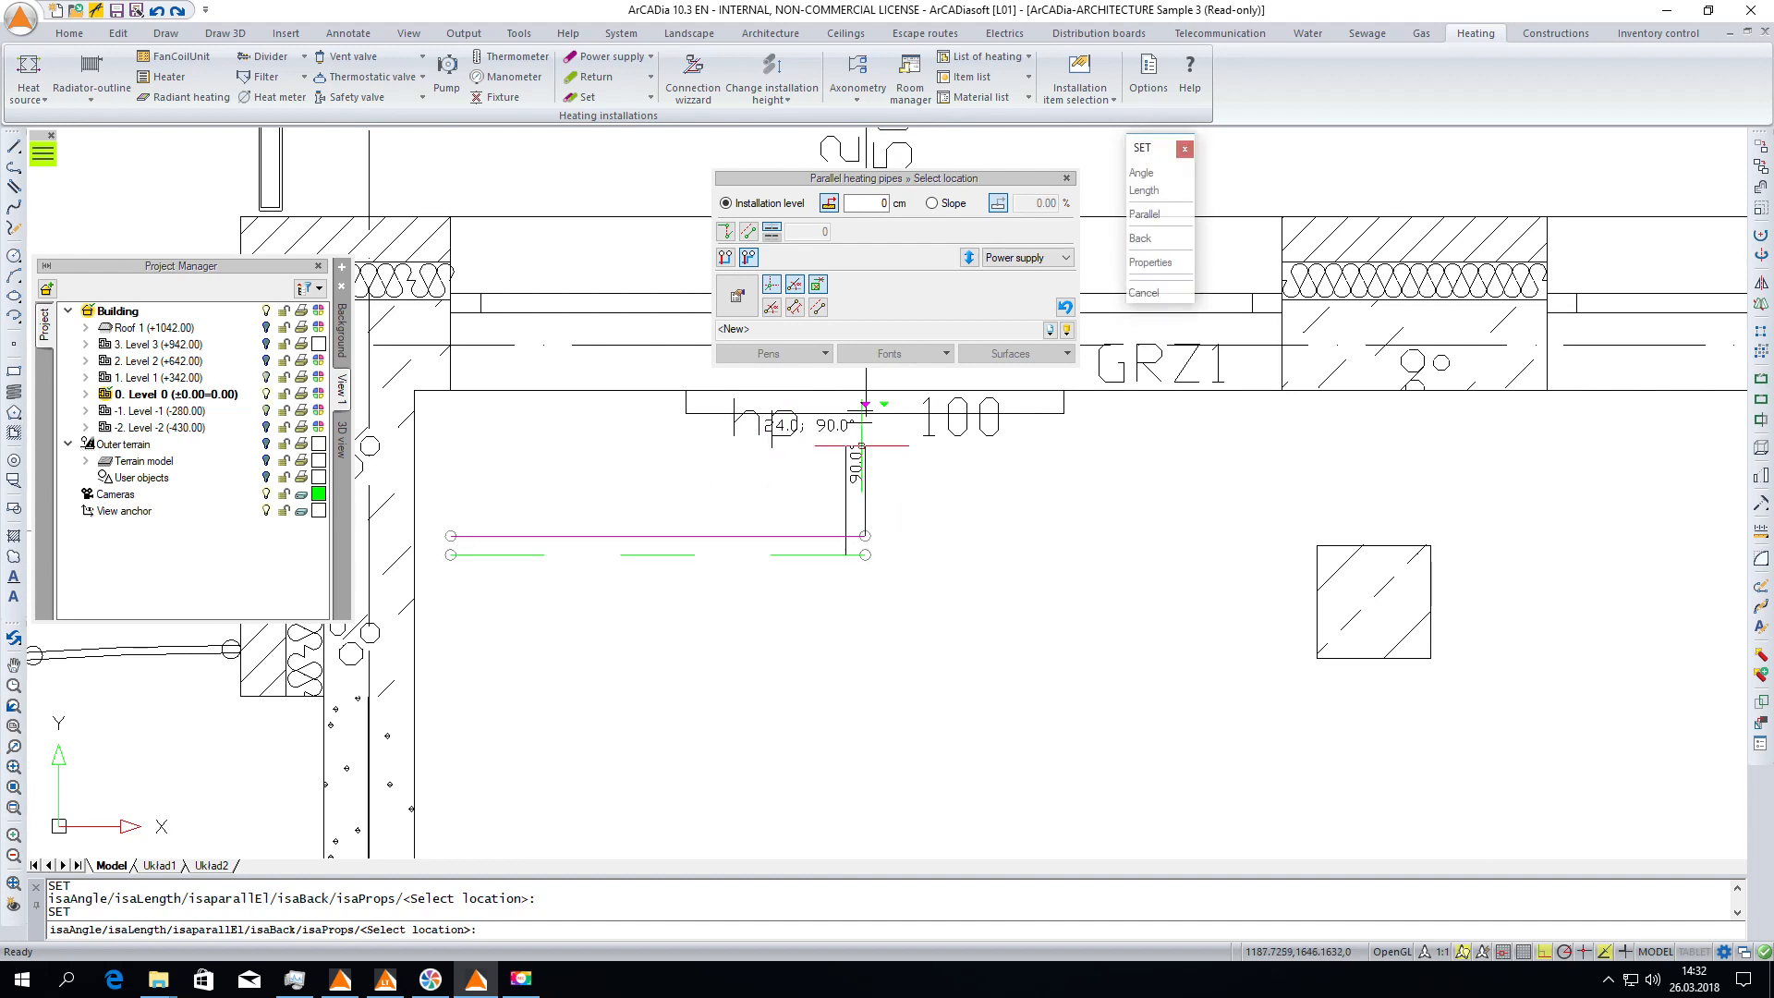
Swap the side of the parallel pipes and connect the set to the first radiator's supply and return connectors.
scroll(864, 406, "up", 3)
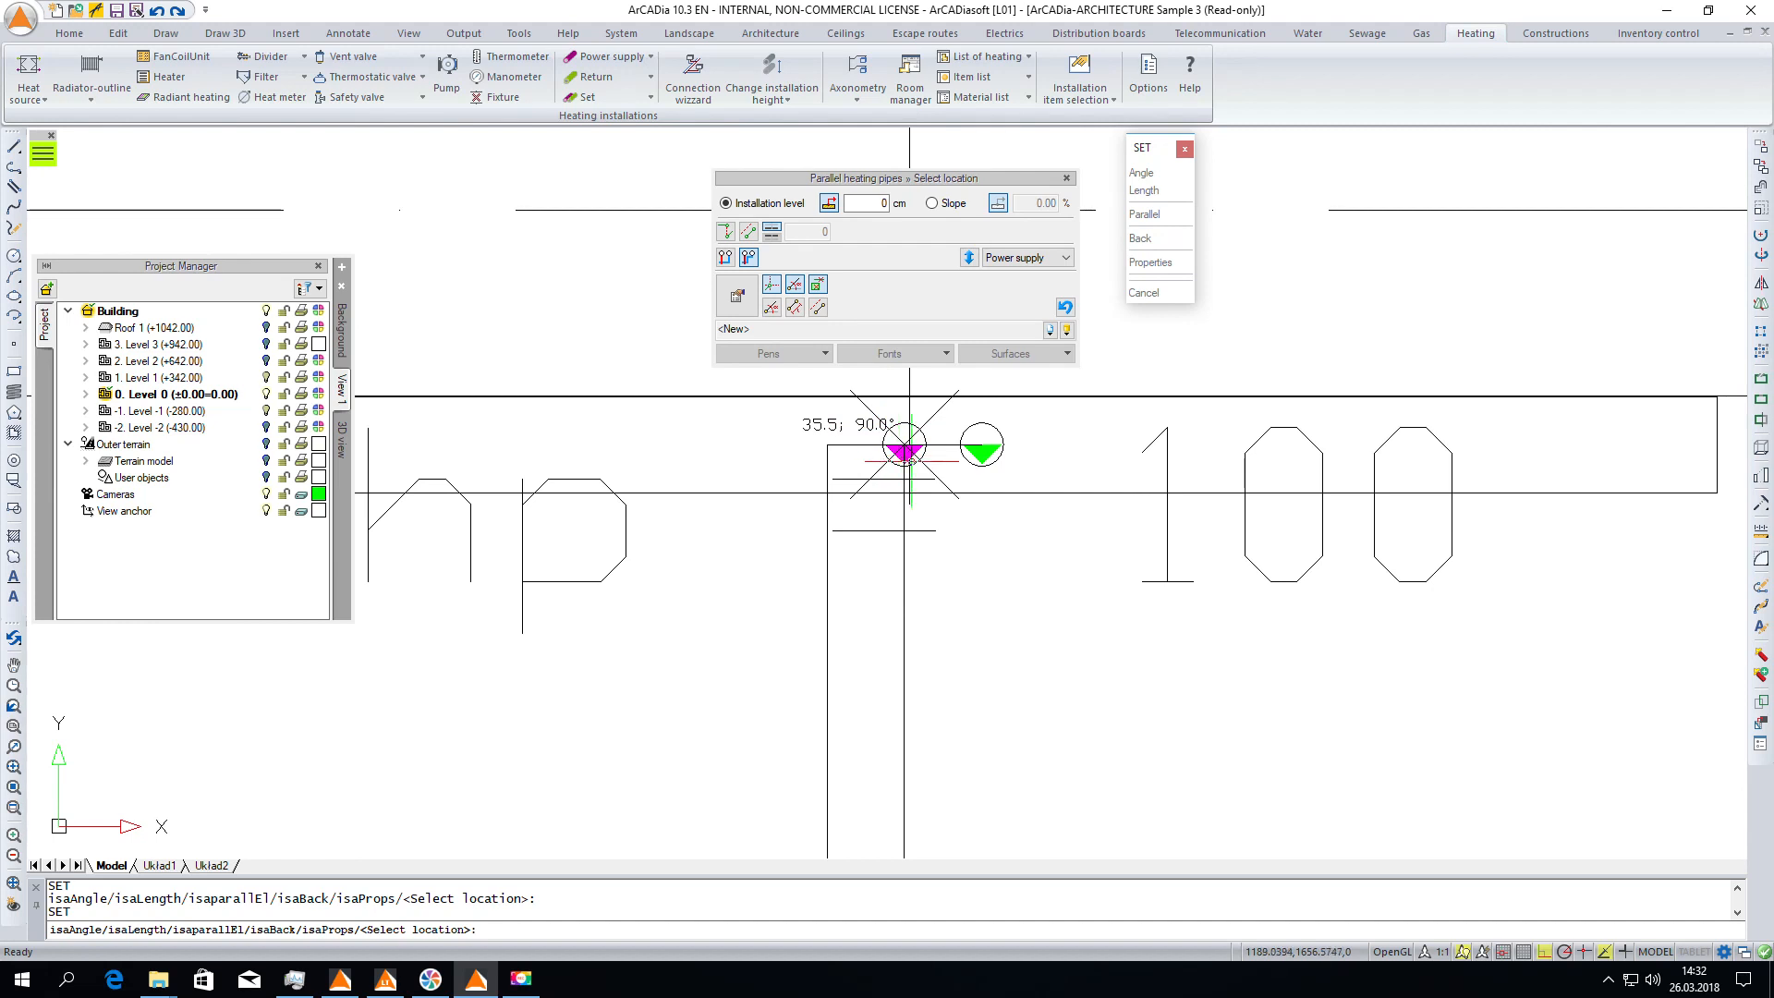
left_click(968, 259)
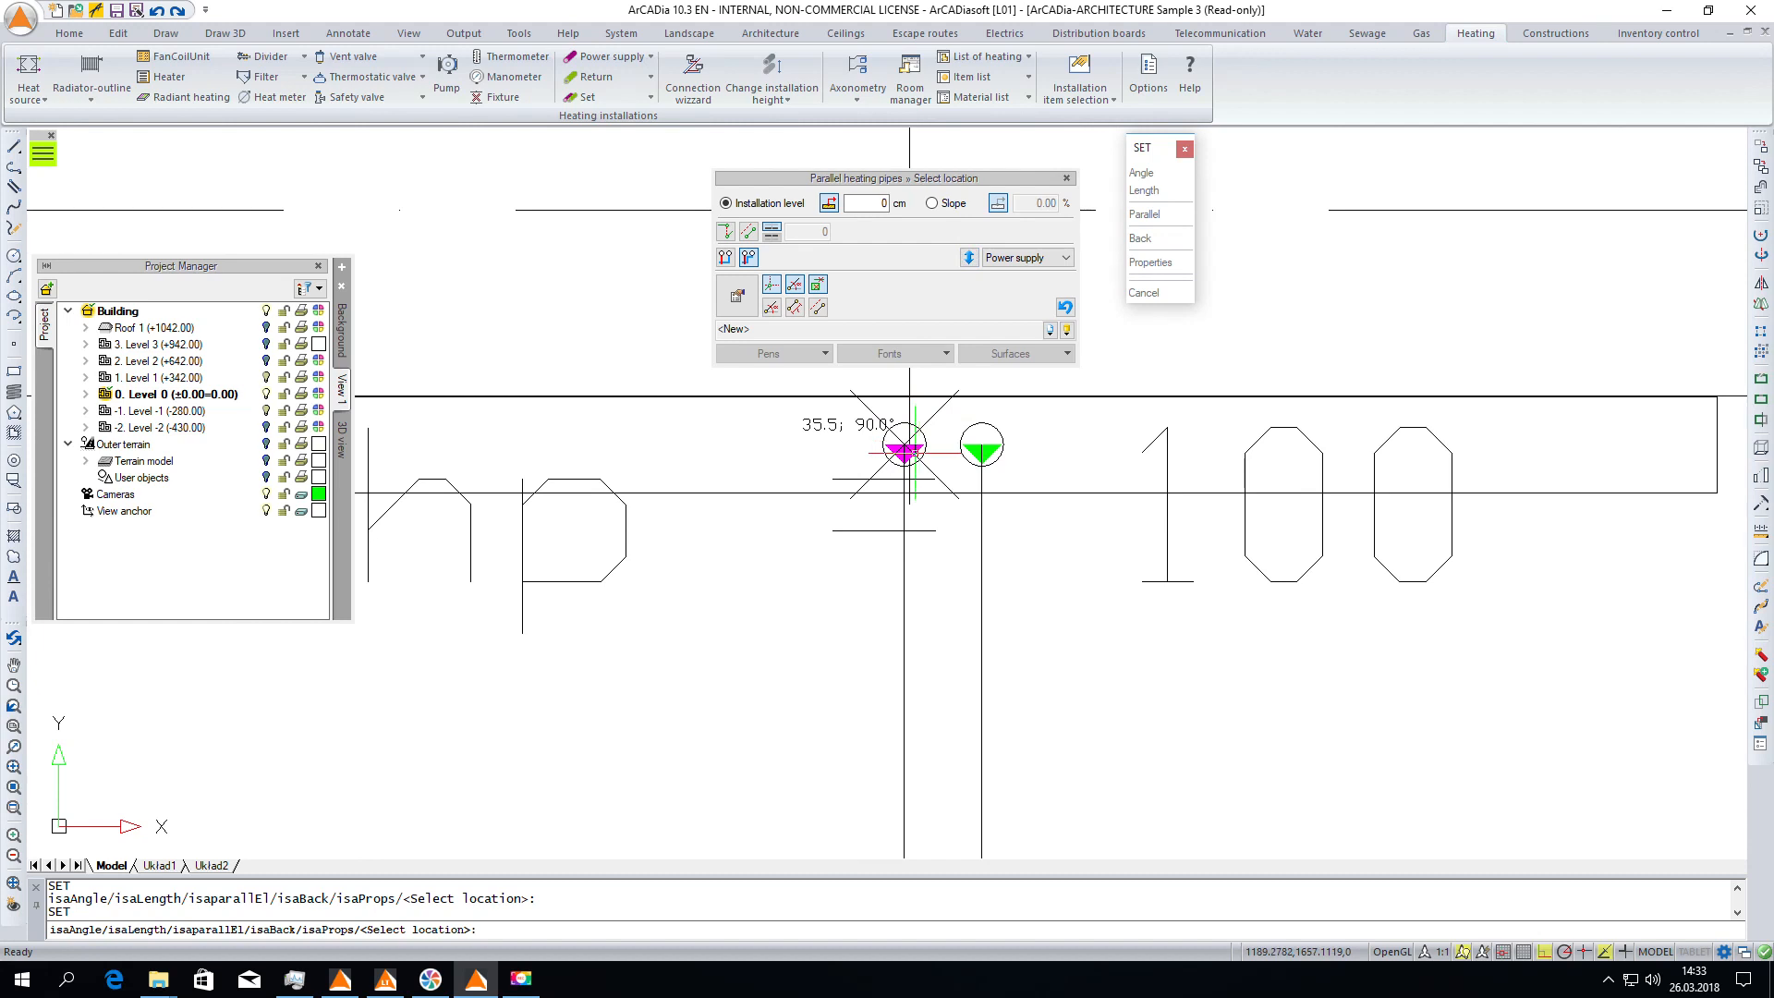
scroll(906, 451, "down", 2)
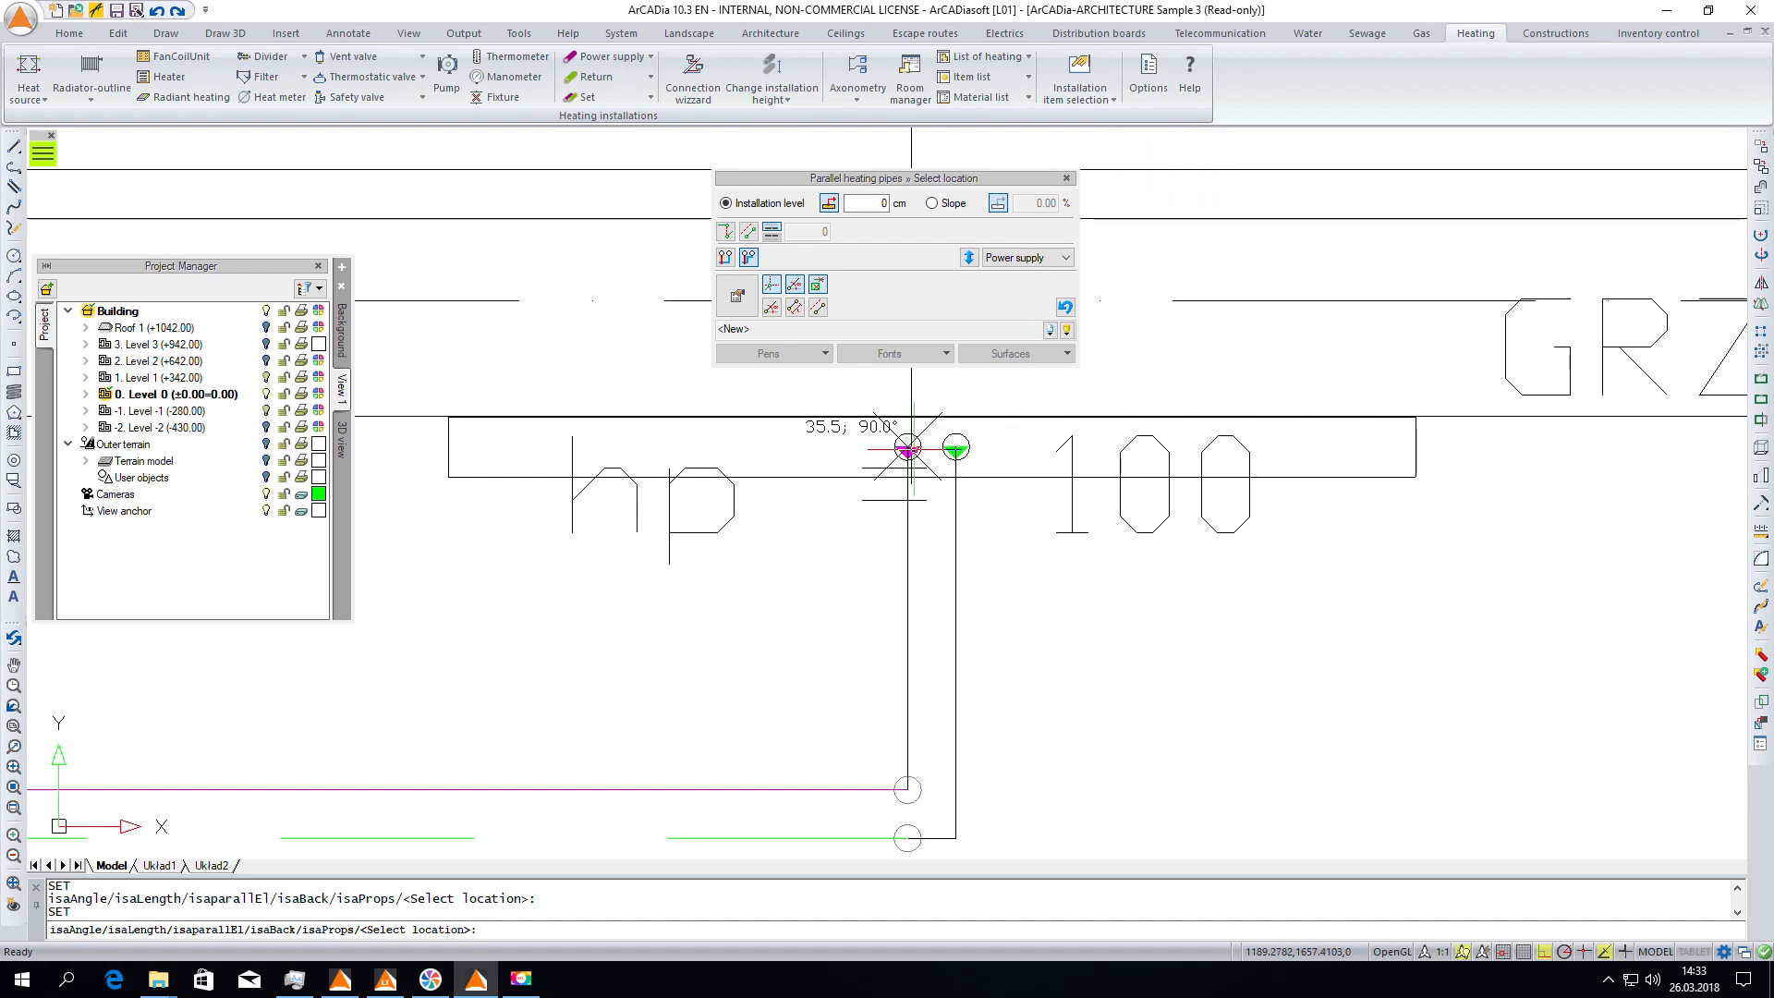
left_click(907, 449)
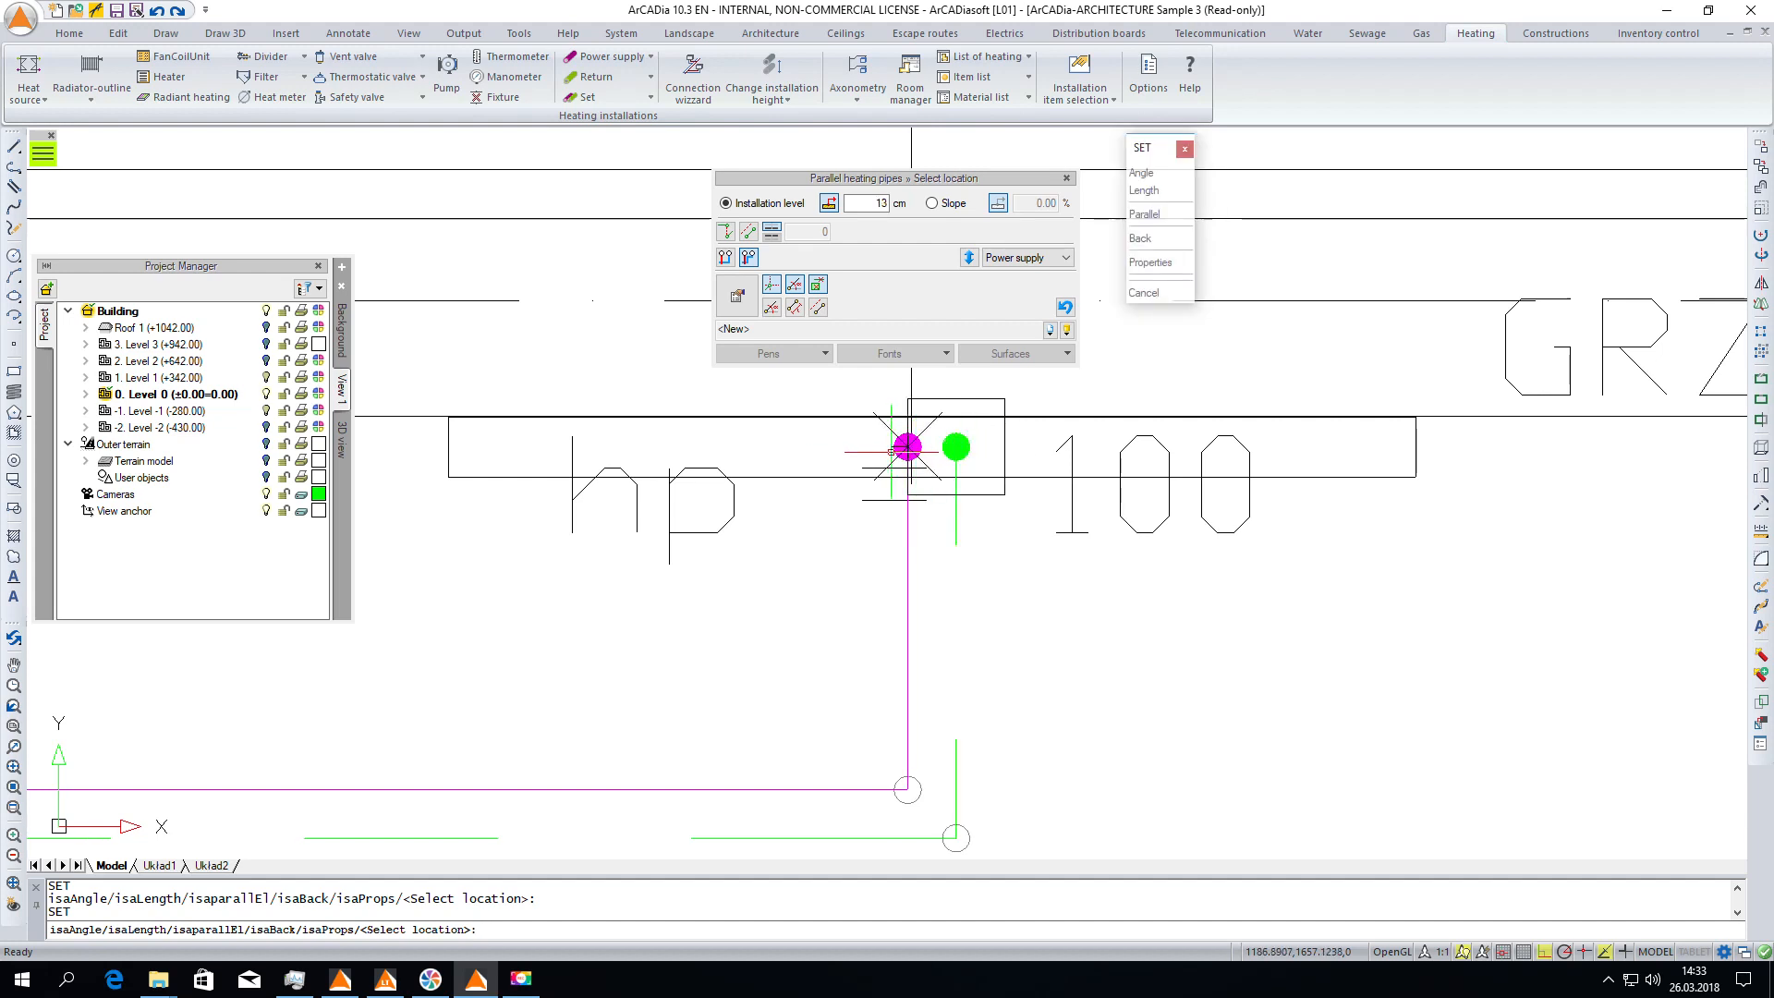
key("Escape")
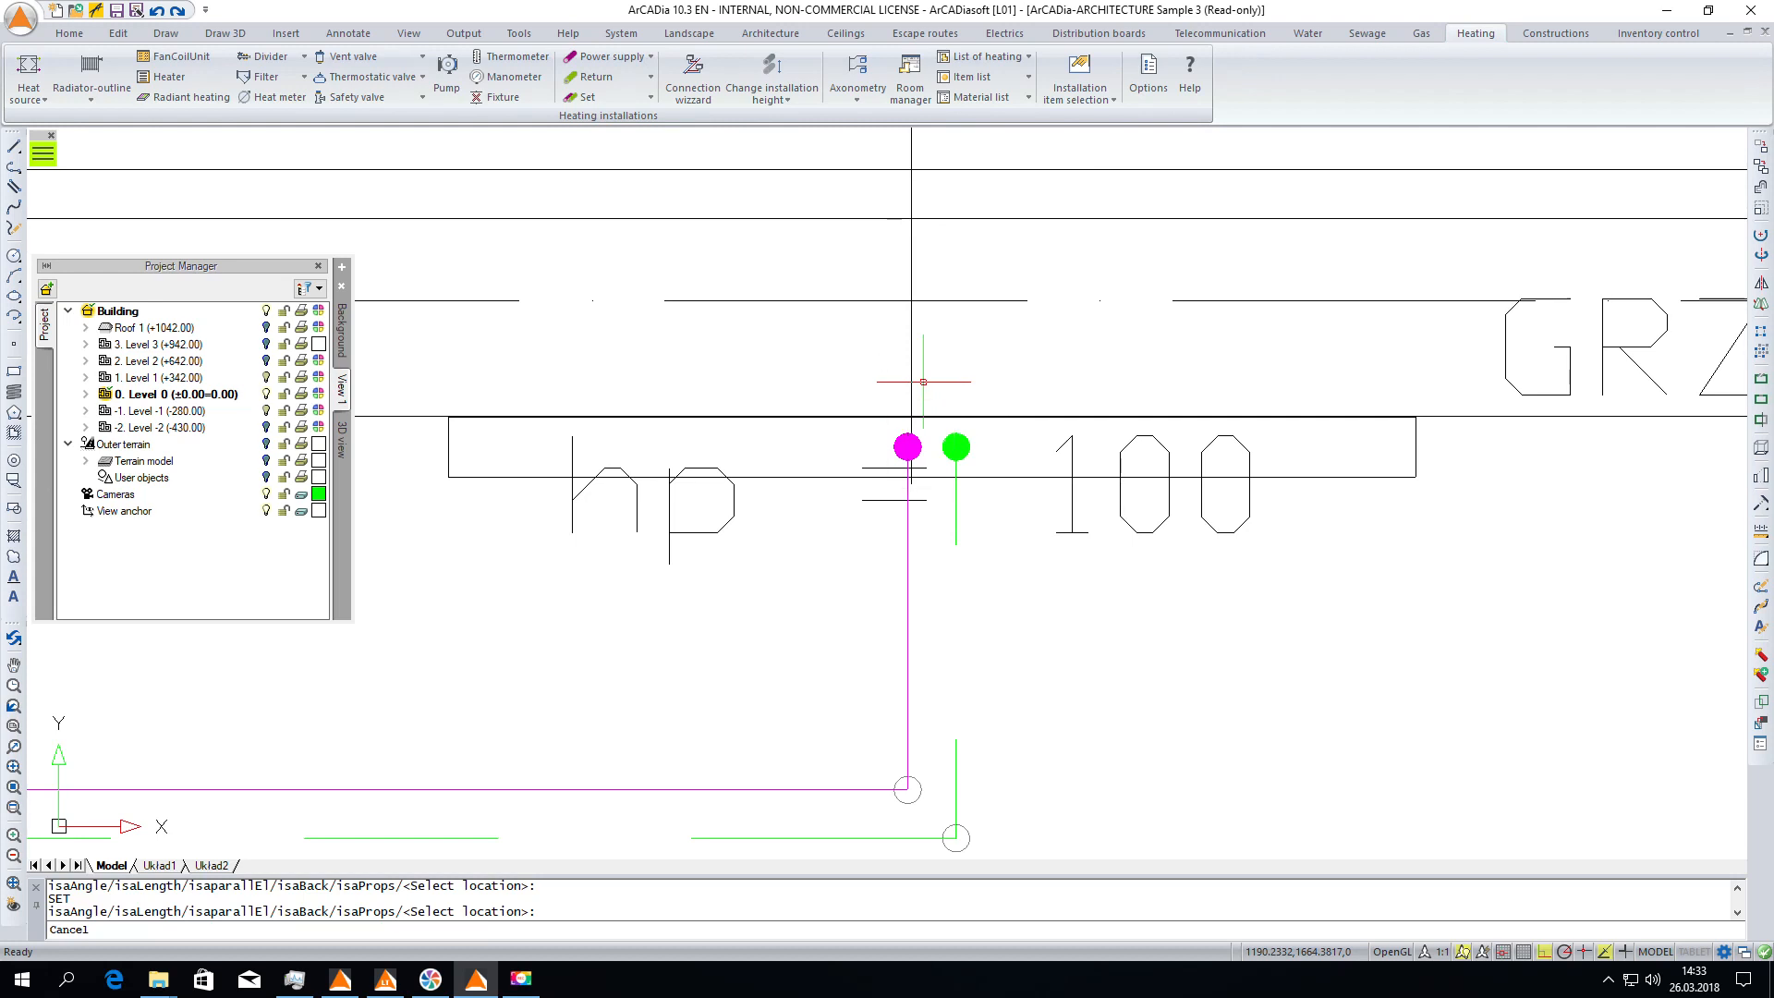
Run another pipe set at level 0 cm from the first set's corner about 289 cm horizontally, and up to the wall under the second window.
left_click(586, 97)
scroll(686, 553, "down", 3)
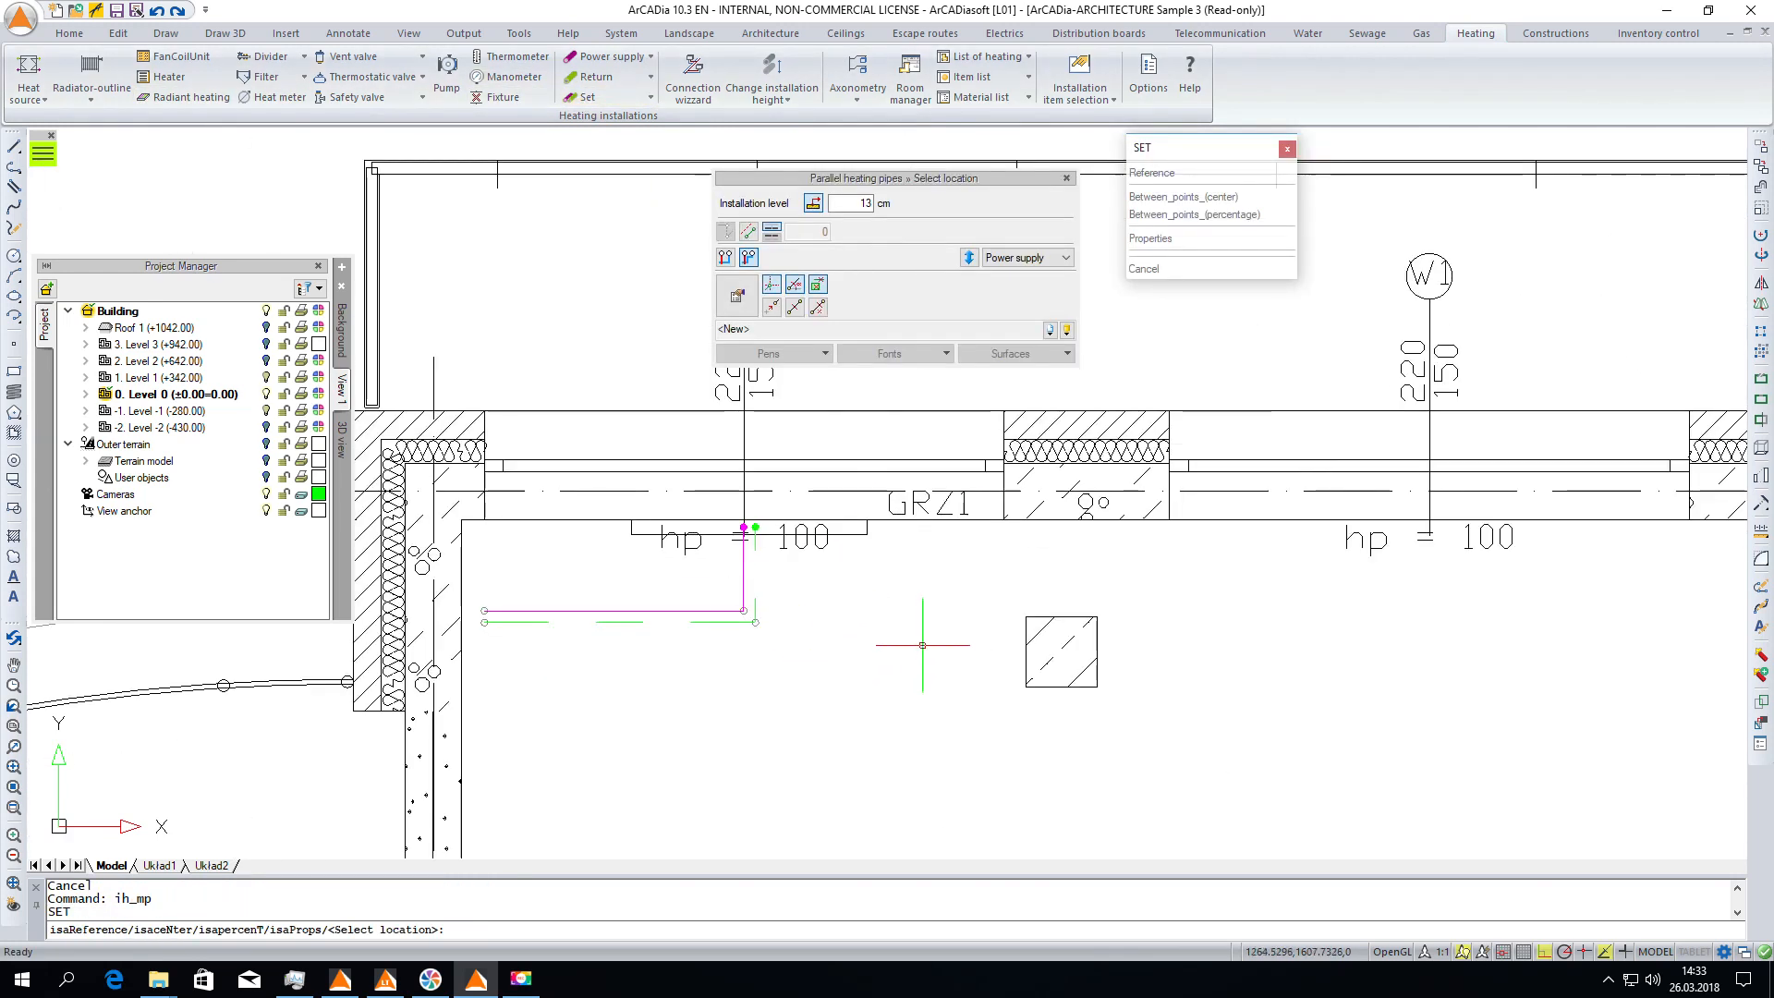
scroll(882, 637, "up", 1)
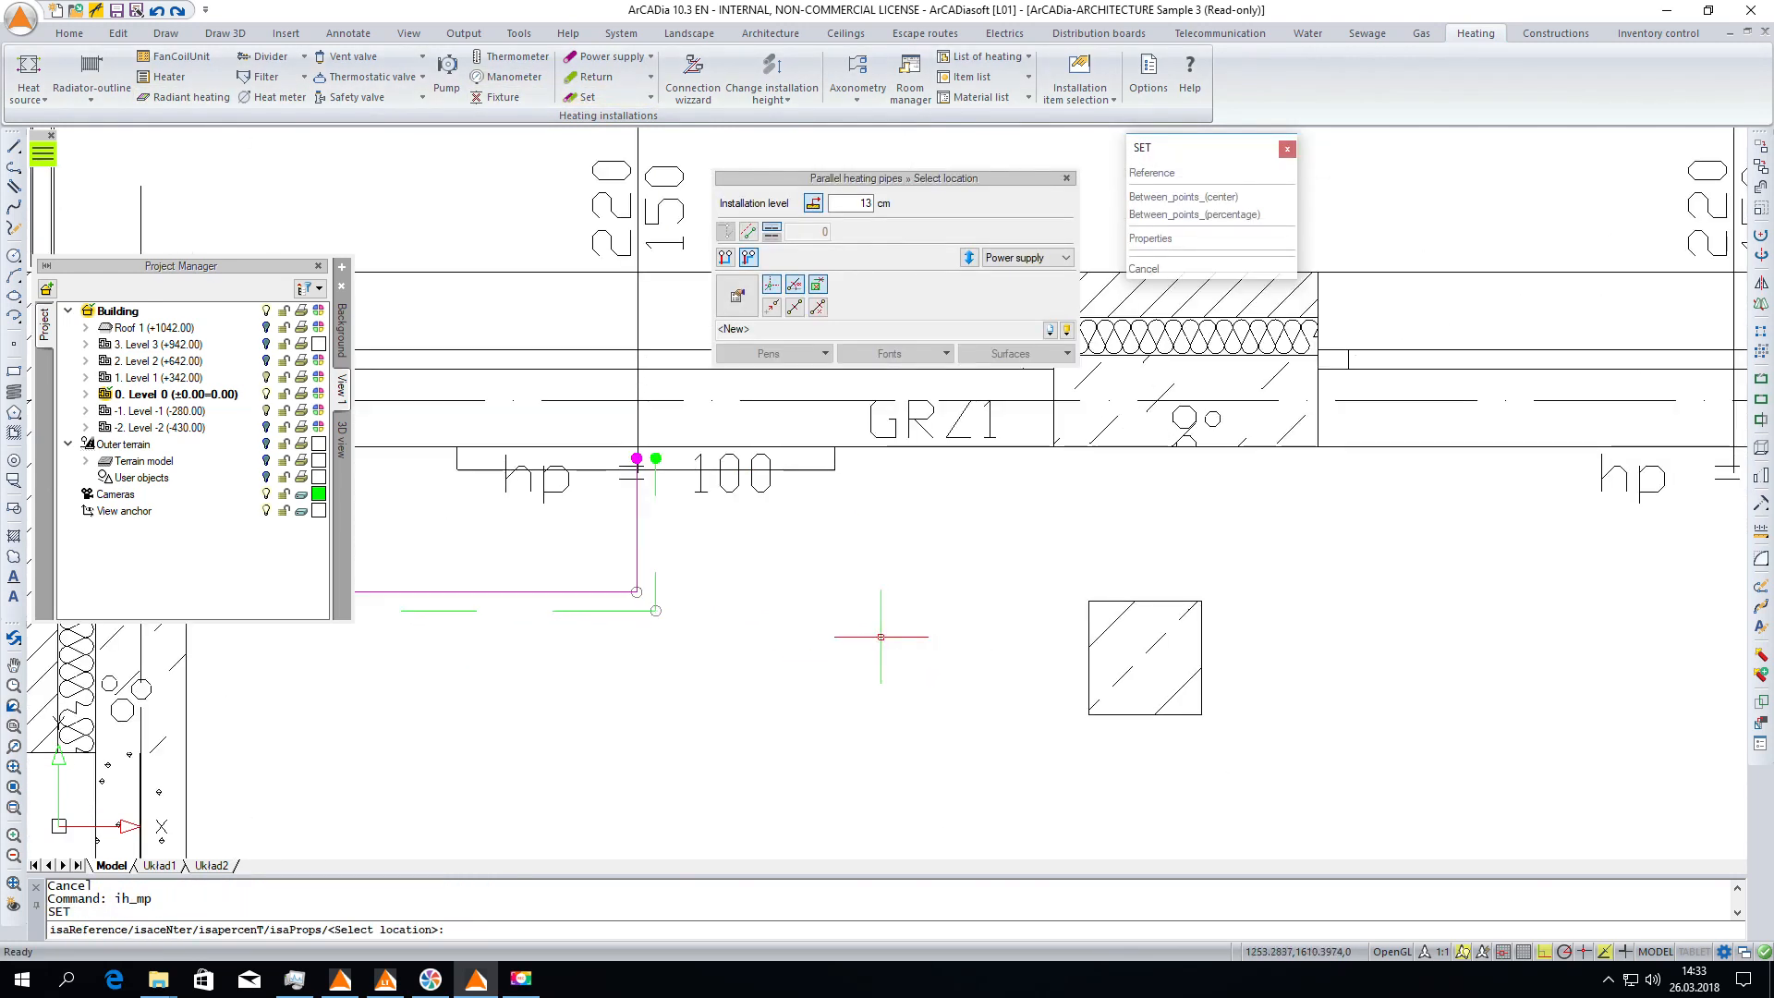
left_click(637, 592)
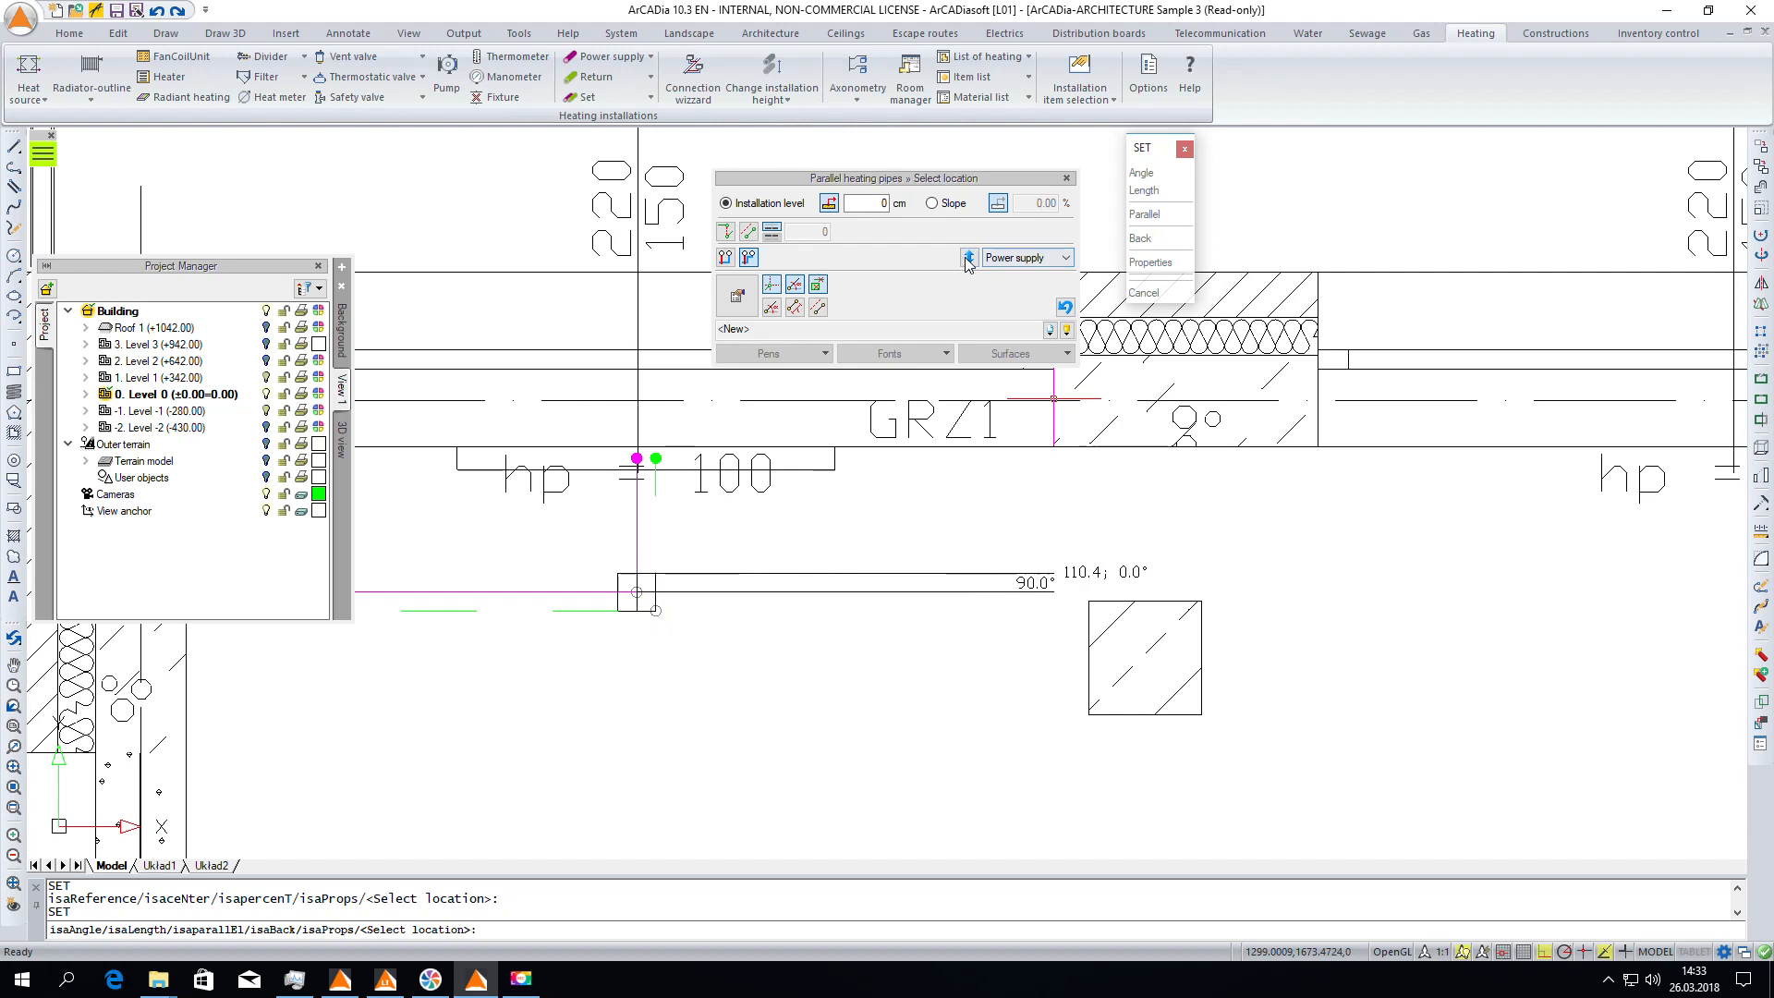
middle_click_drag(1081, 562, 726, 550)
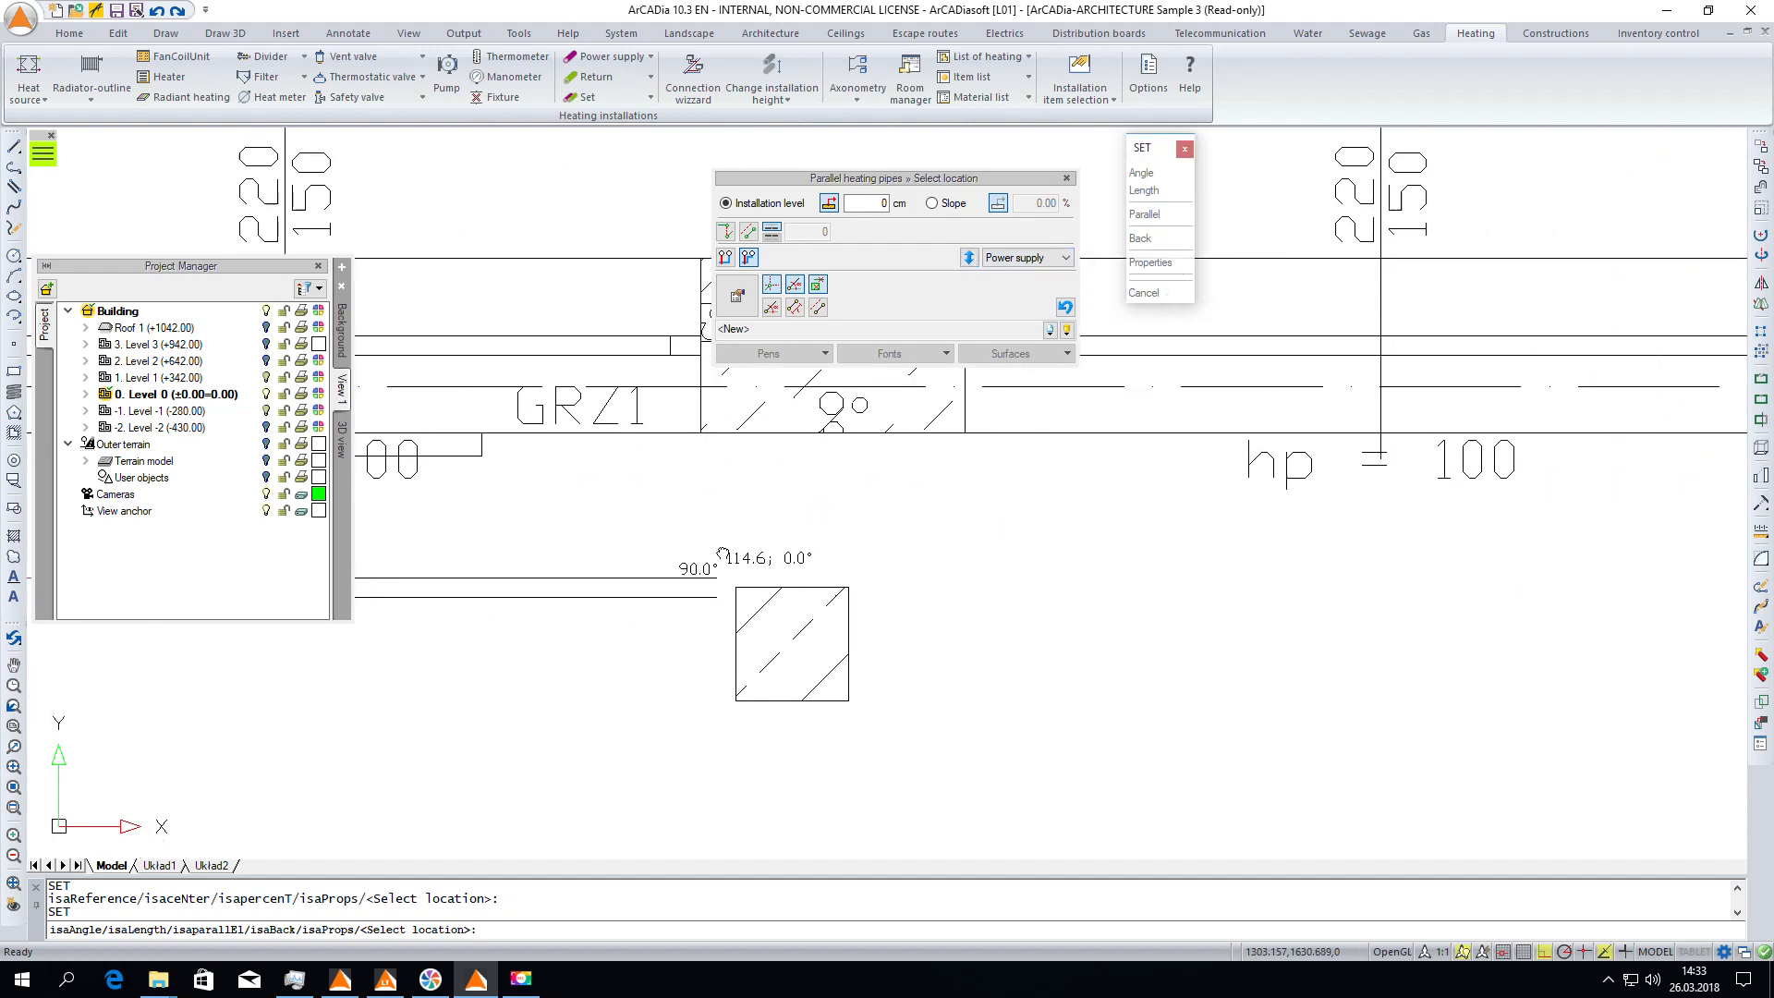
middle_click_drag(1290, 570, 951, 606)
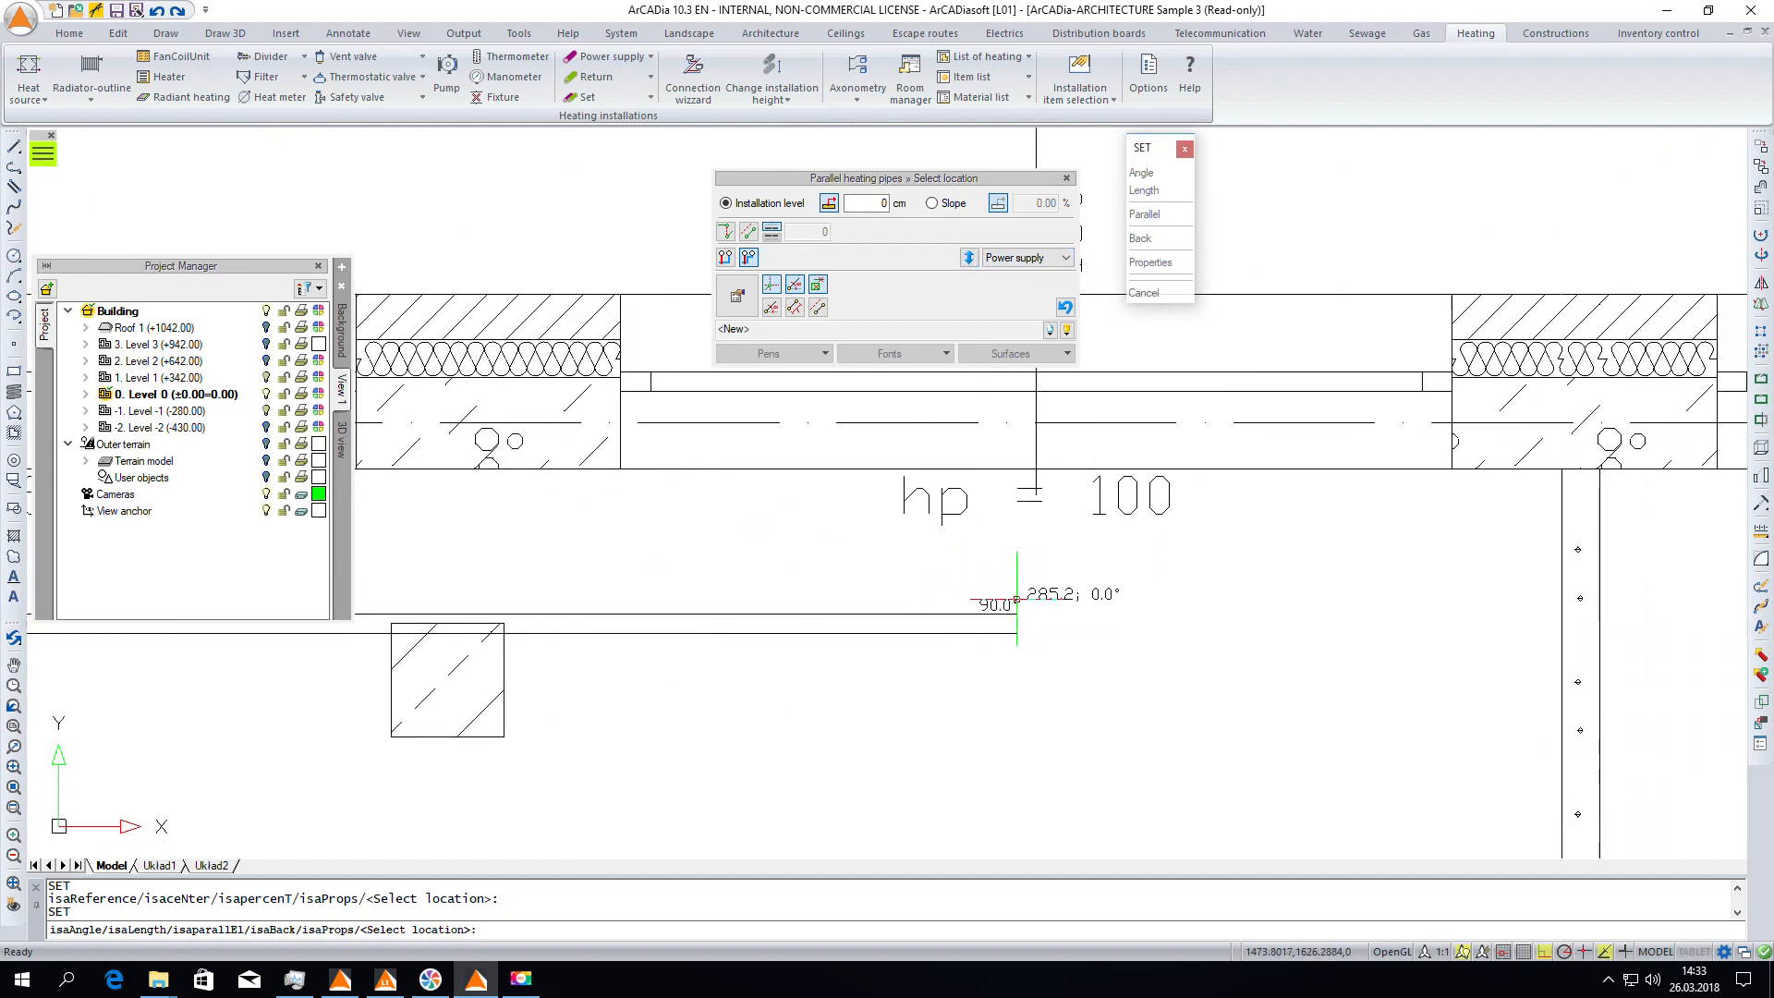
left_click(1030, 603)
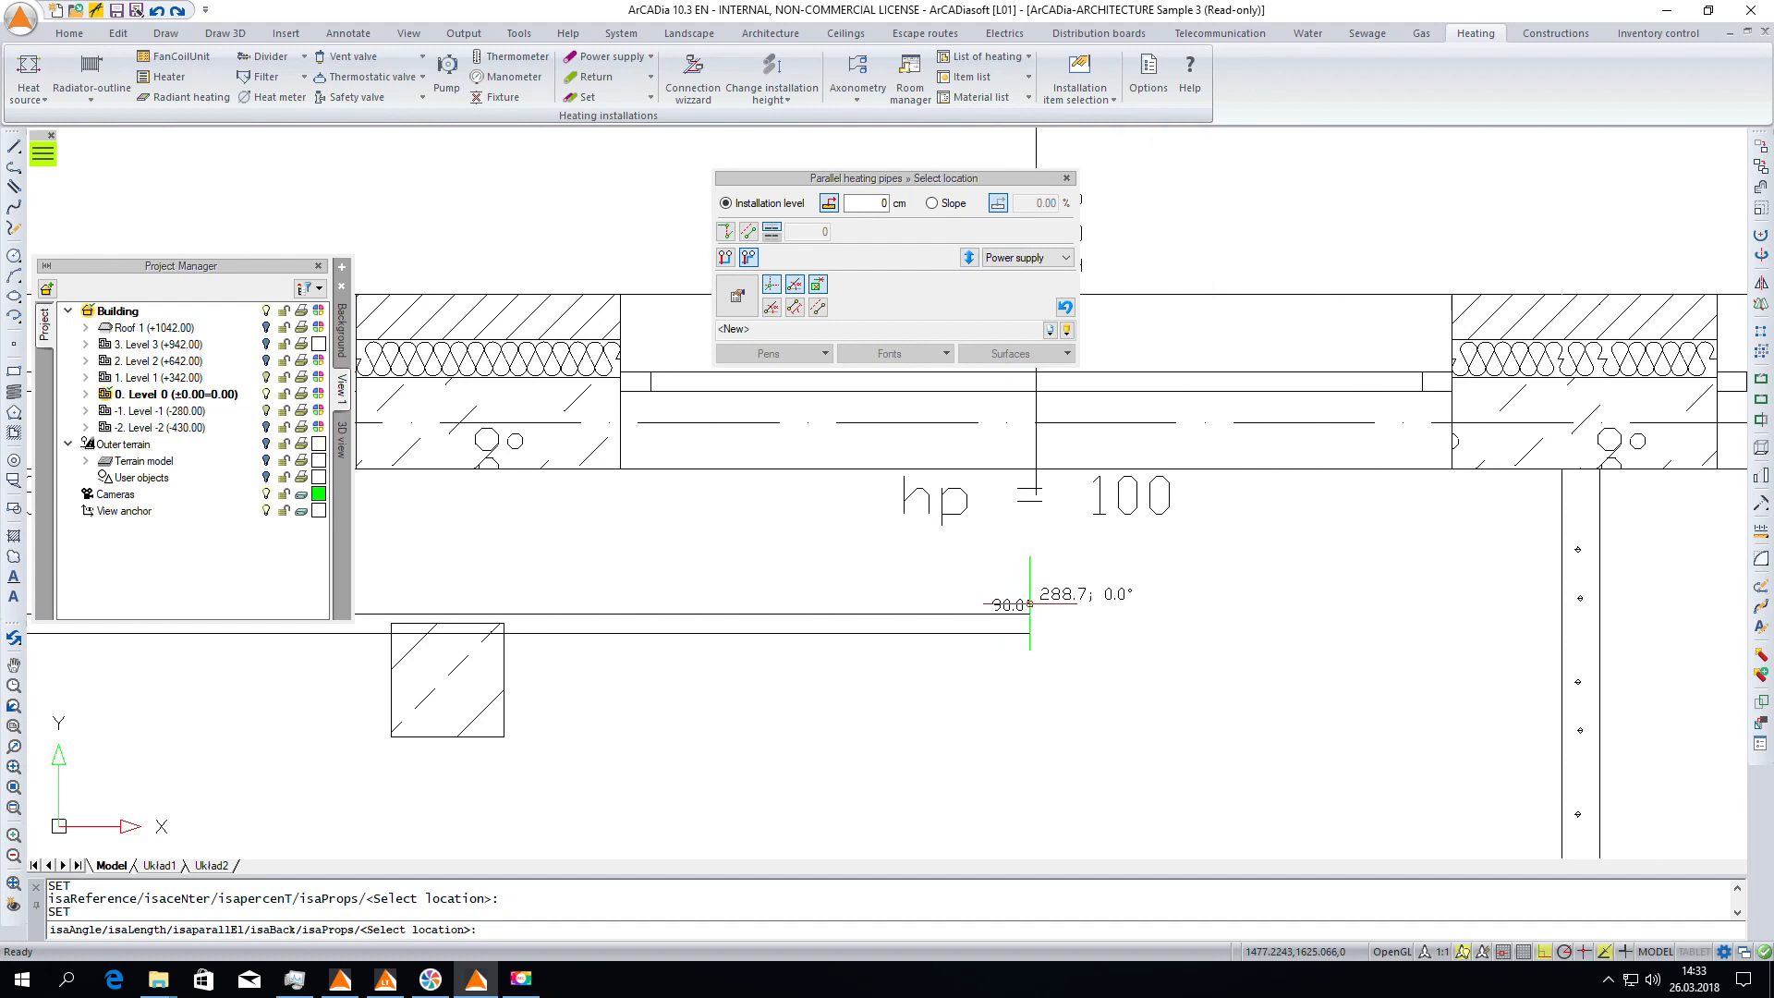
left_click(1030, 603)
left_click(1019, 482)
key("Escape")
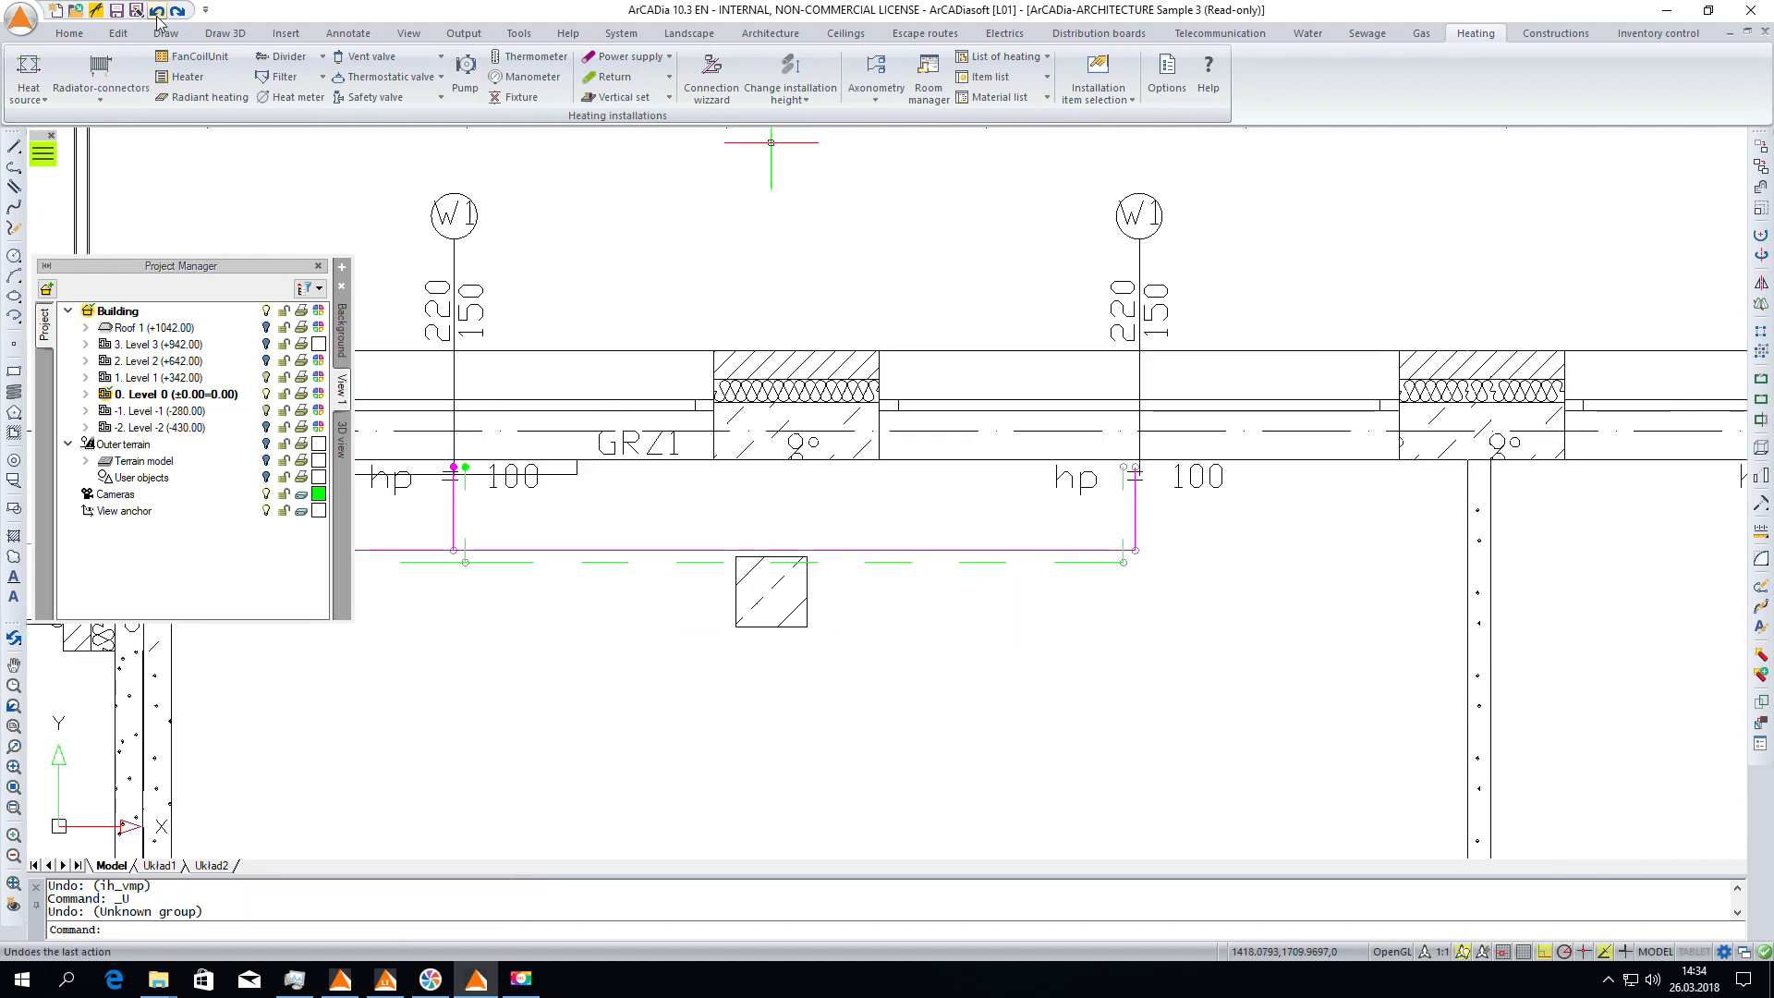
Insert the library panel radiator by its connectors at level 15 cm onto the free pipe ends under the second window.
scroll(1214, 487, "up", 2)
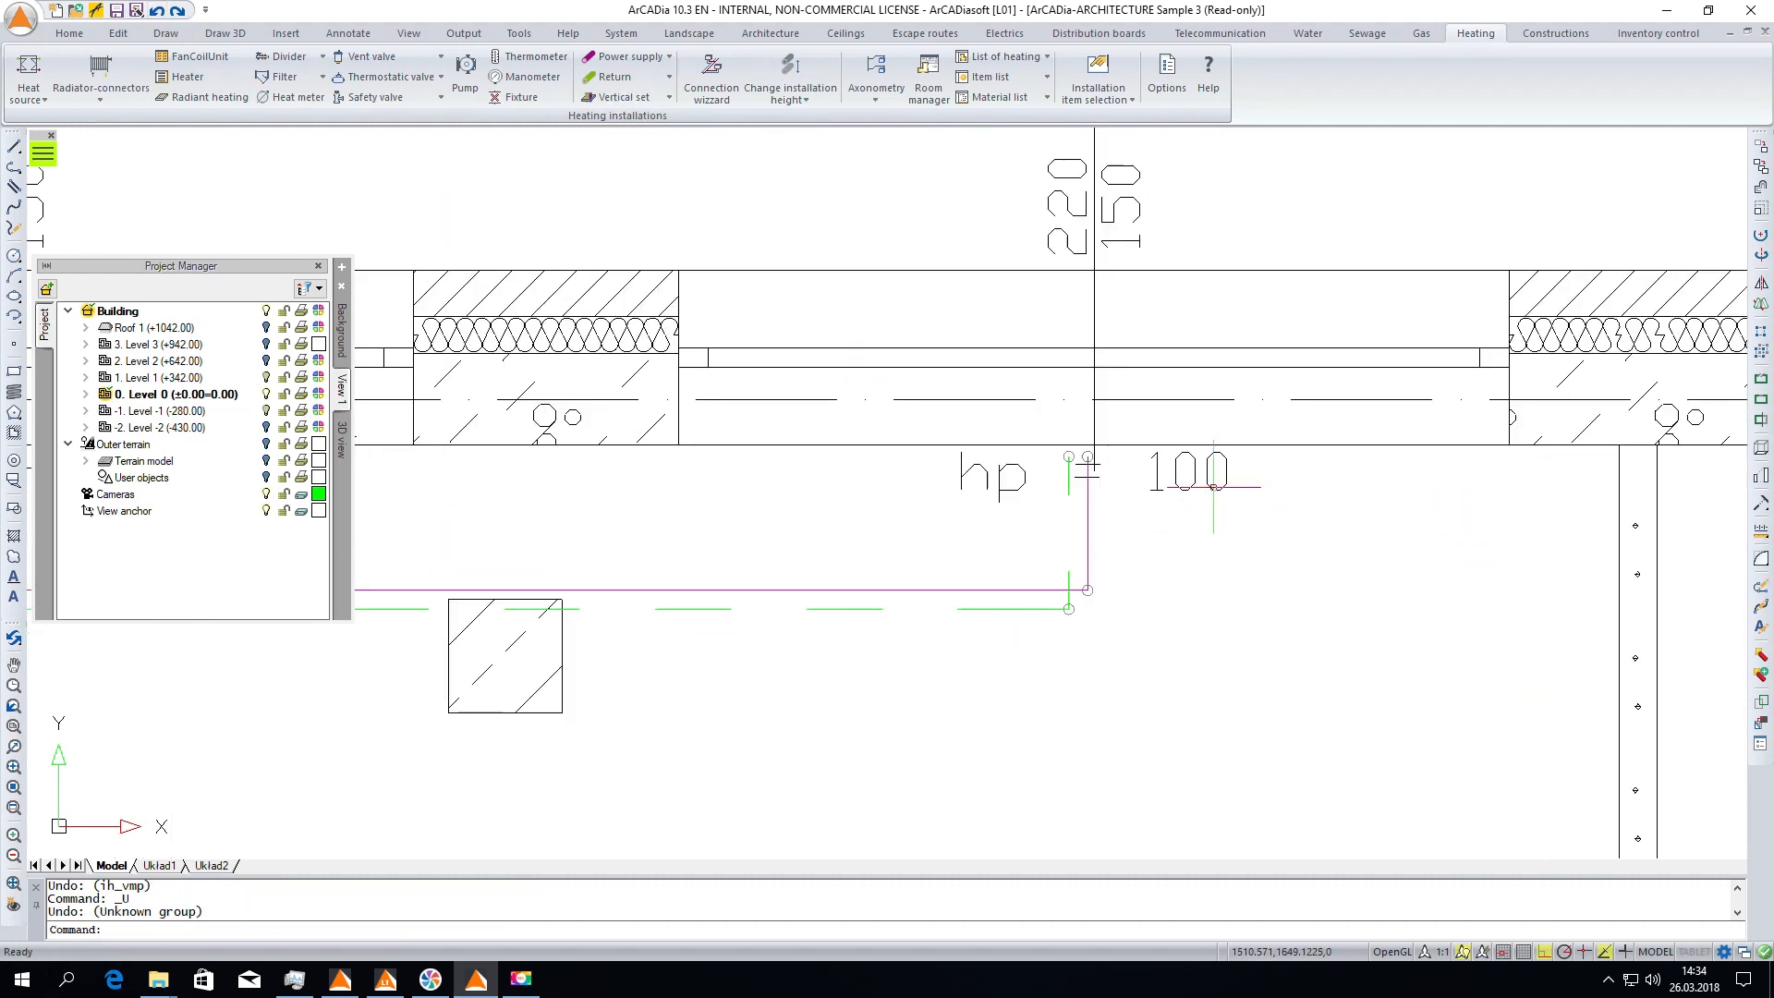
left_click(103, 98)
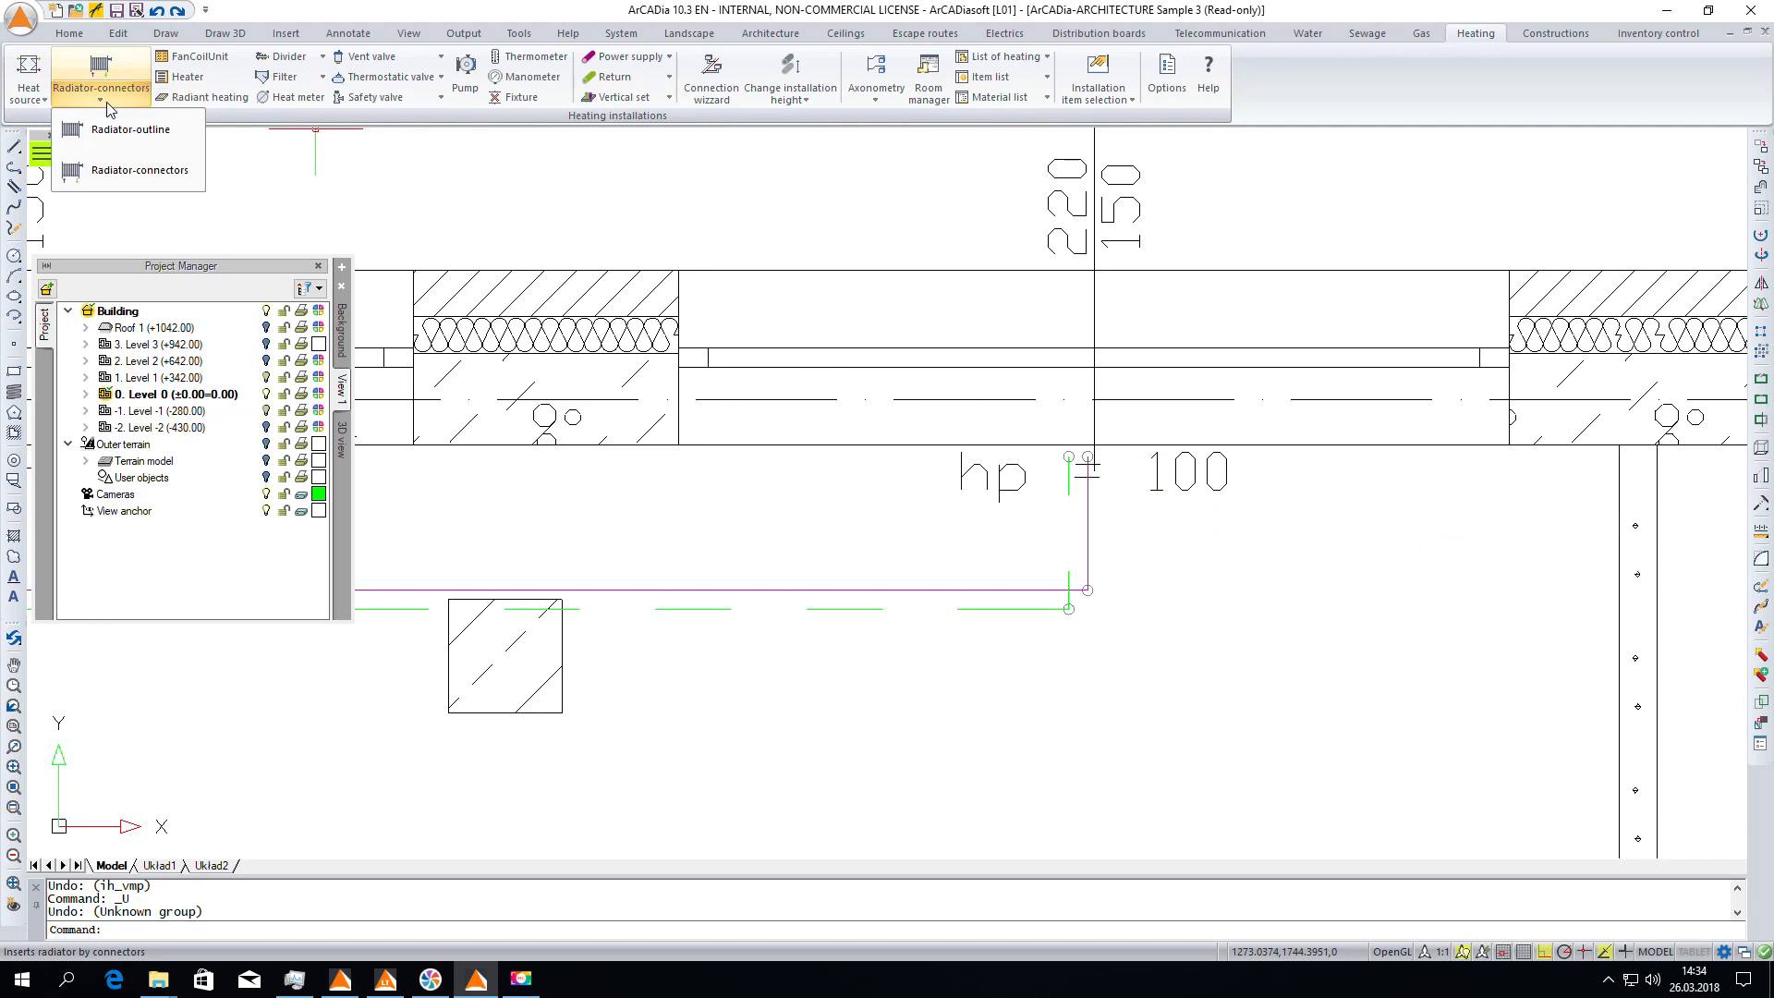
left_click(109, 176)
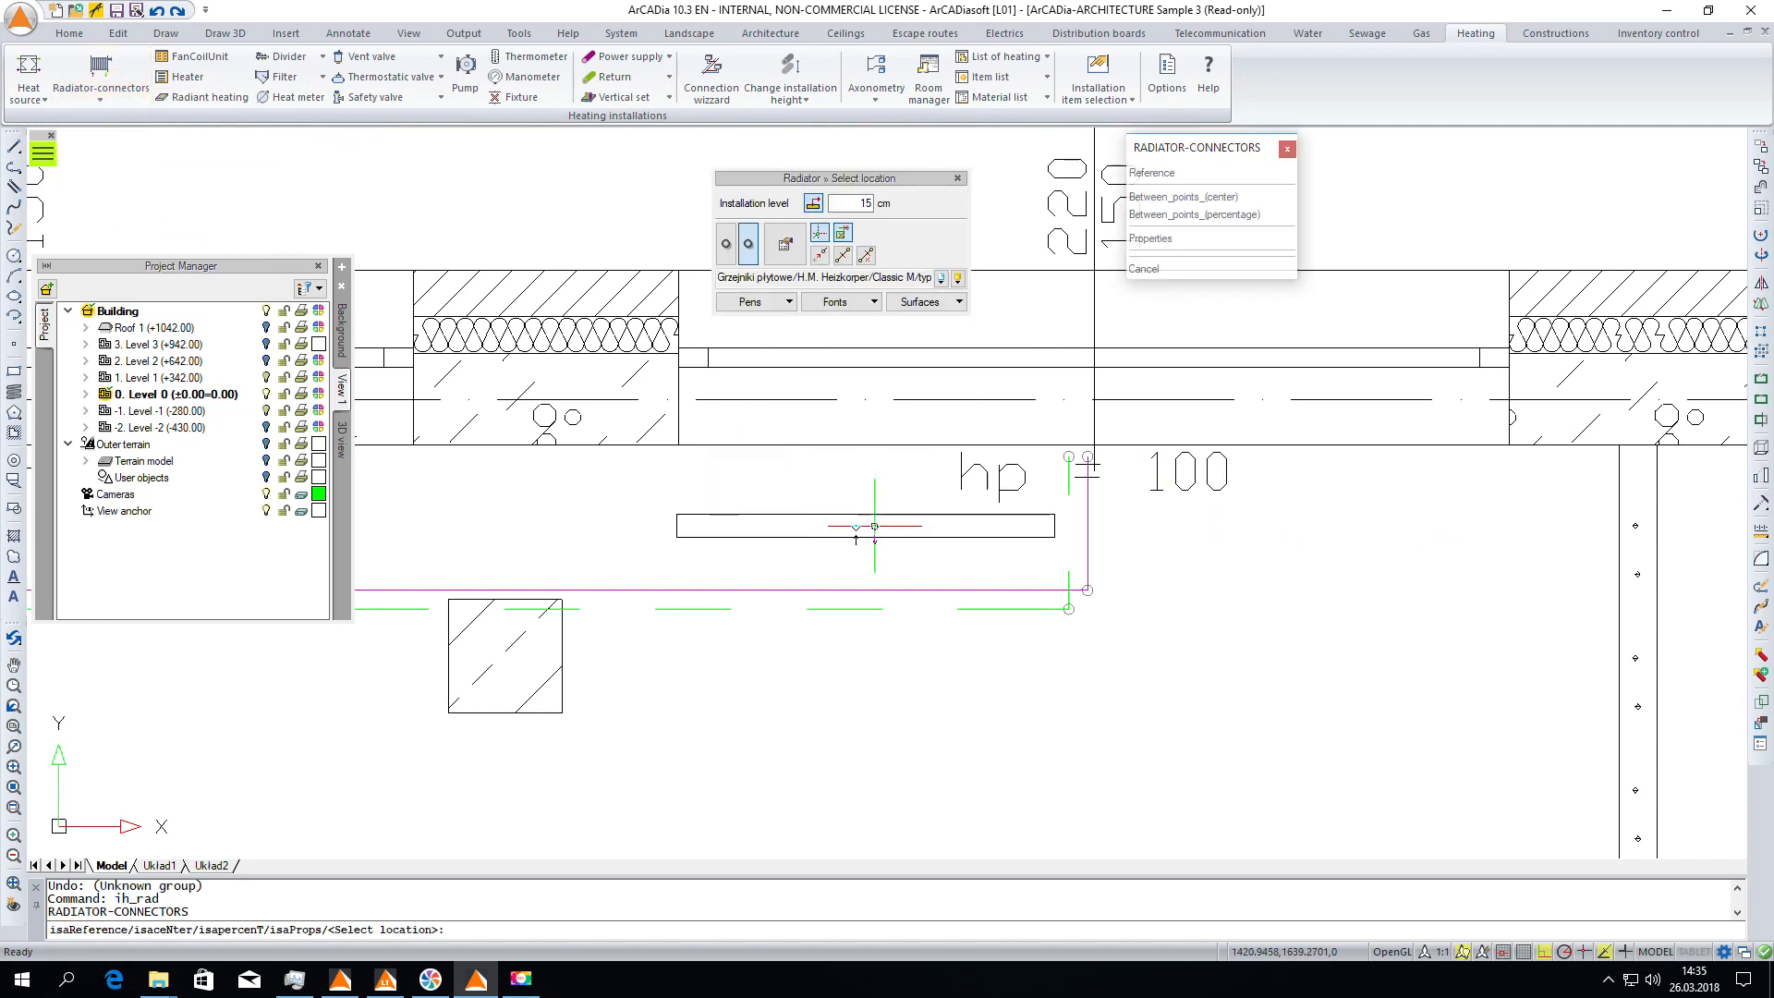
scroll(1129, 490, "up", 2)
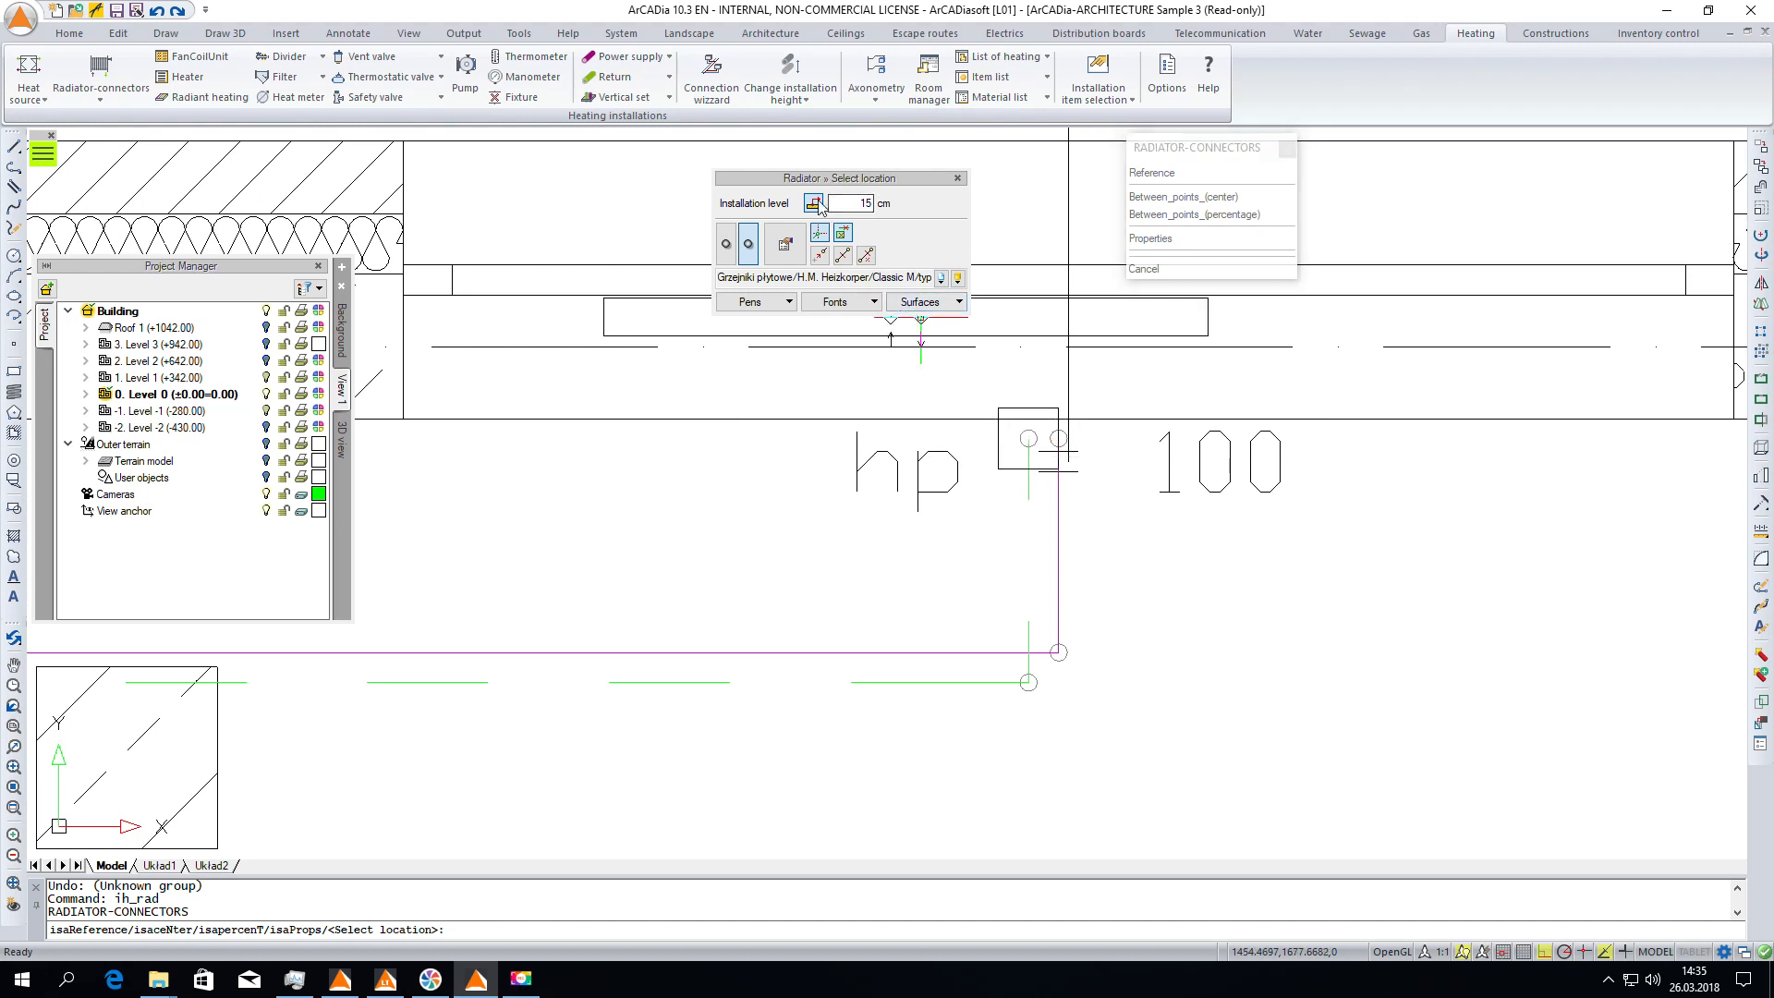
left_click(1029, 437)
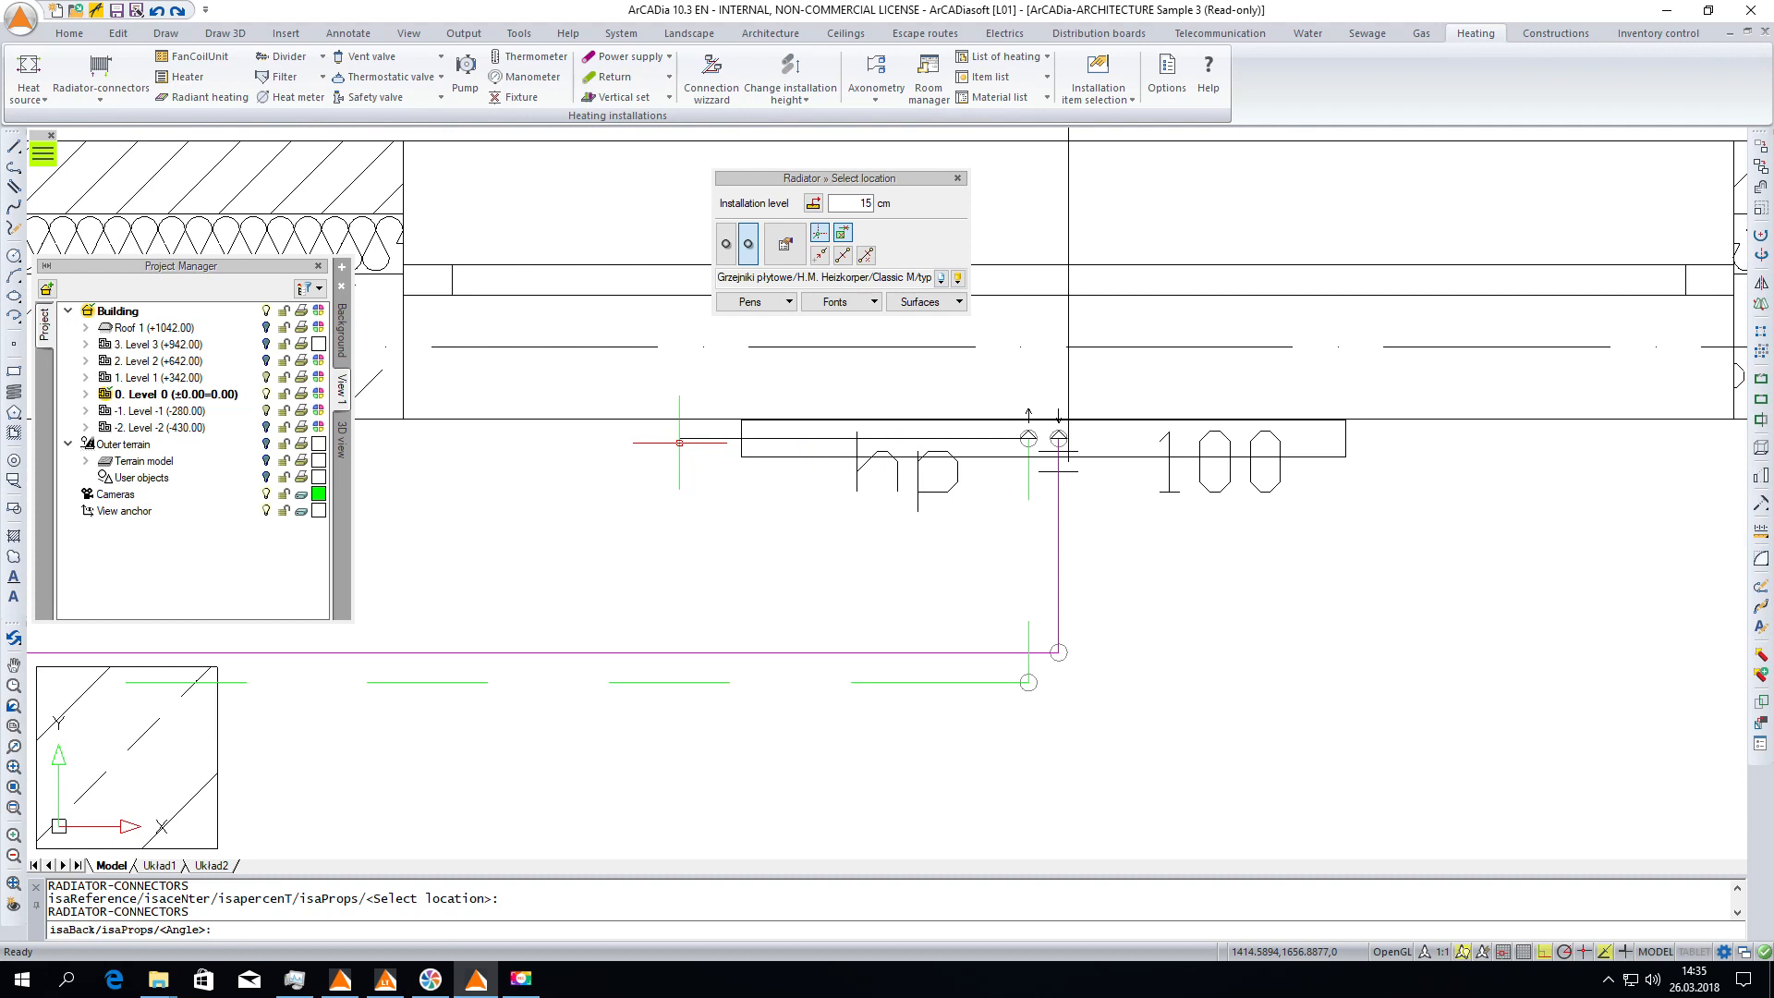
left_click(679, 442)
key("Escape")
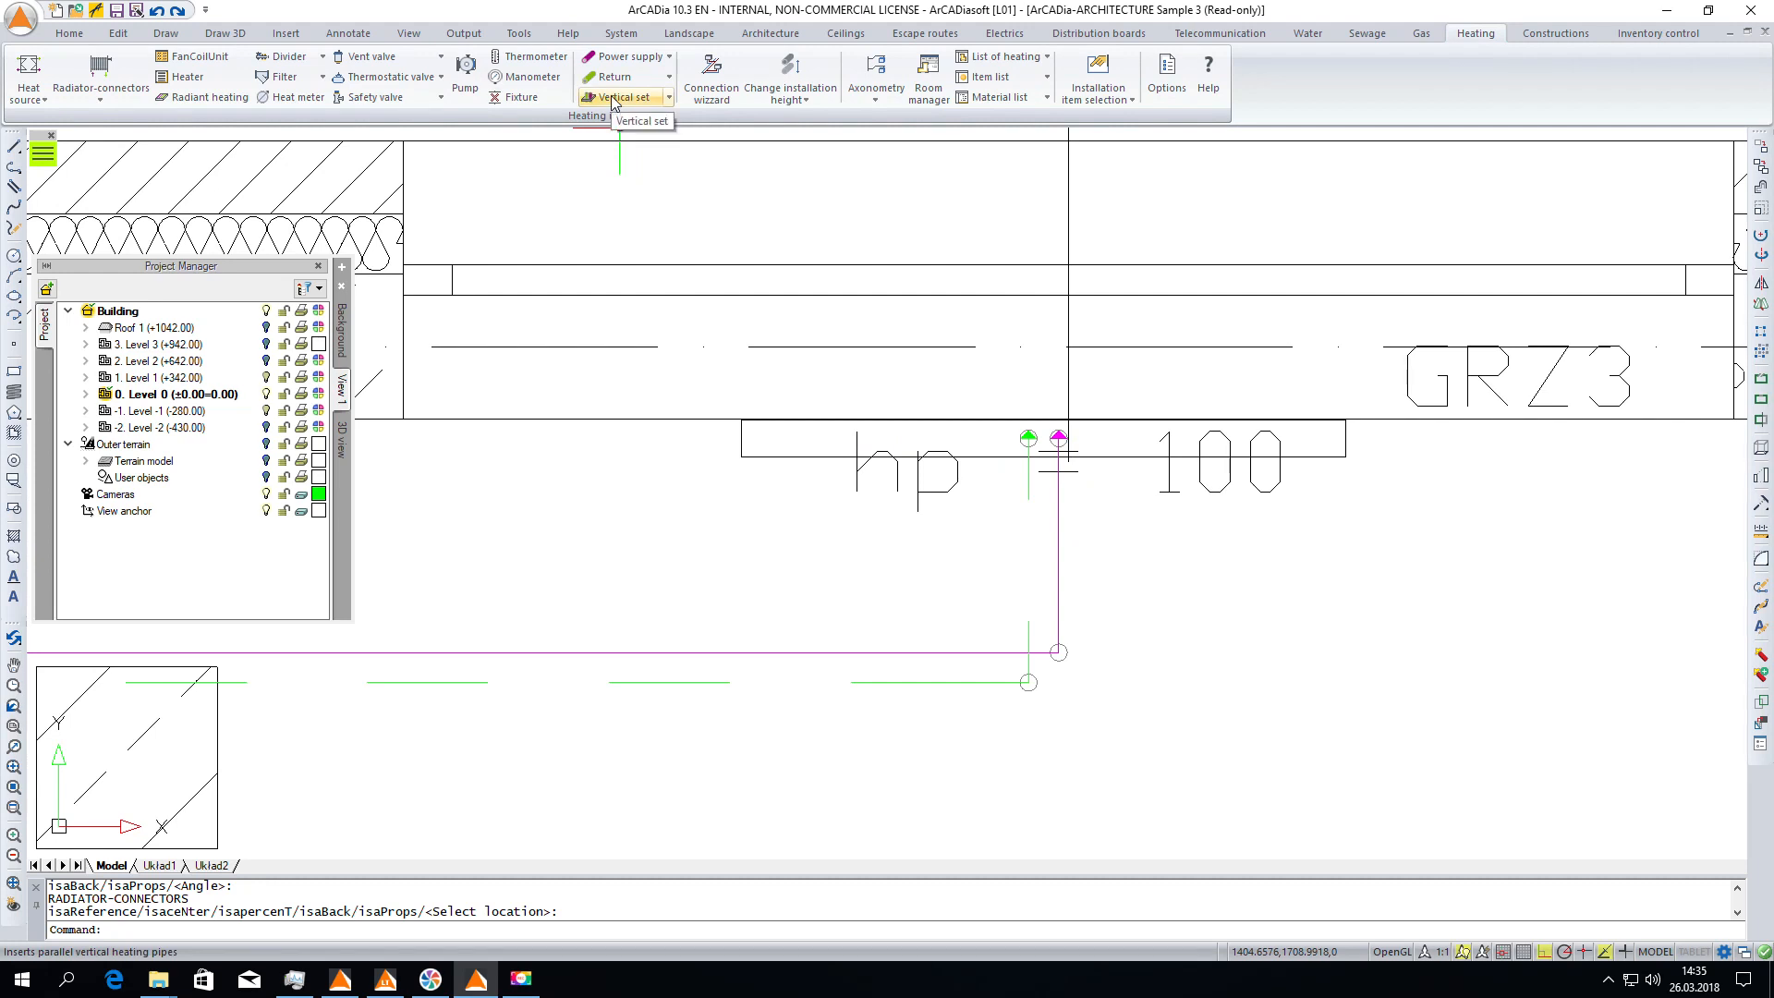
Insert a vertical supply and return pipe set with levels 0 to 20 cm at the second radiator's connectors.
left_click(669, 100)
left_click(637, 170)
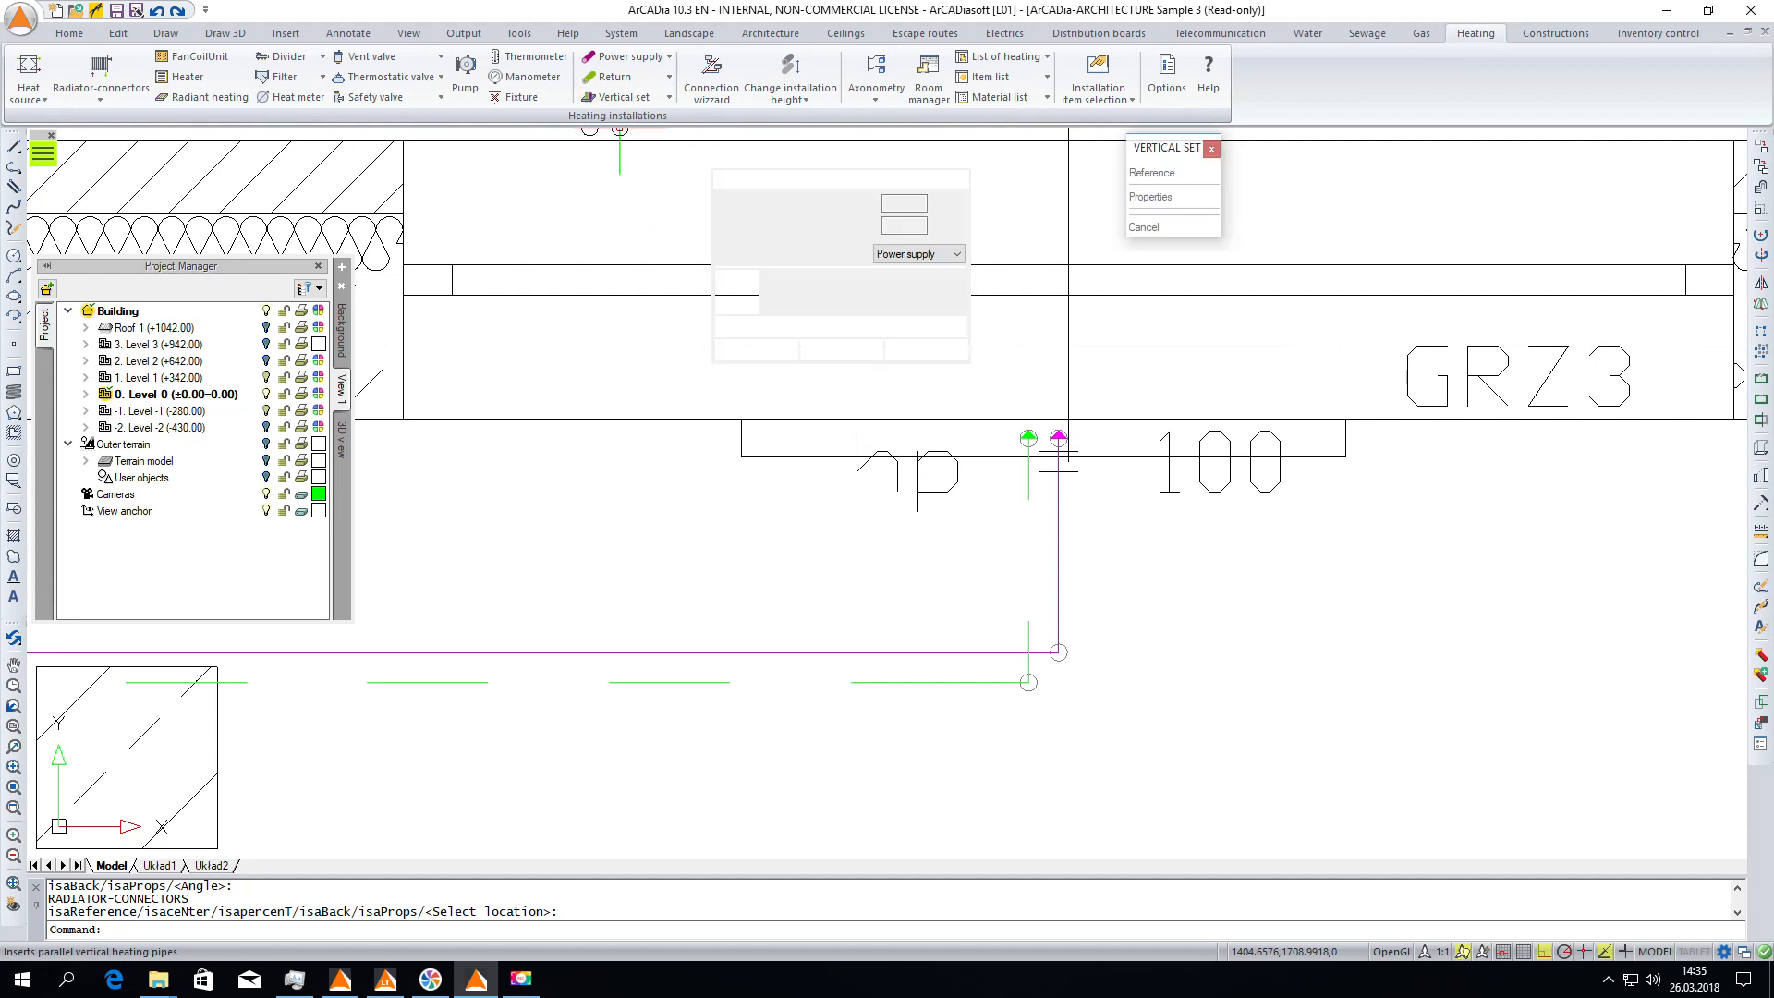
left_click(890, 224)
left_click(894, 226)
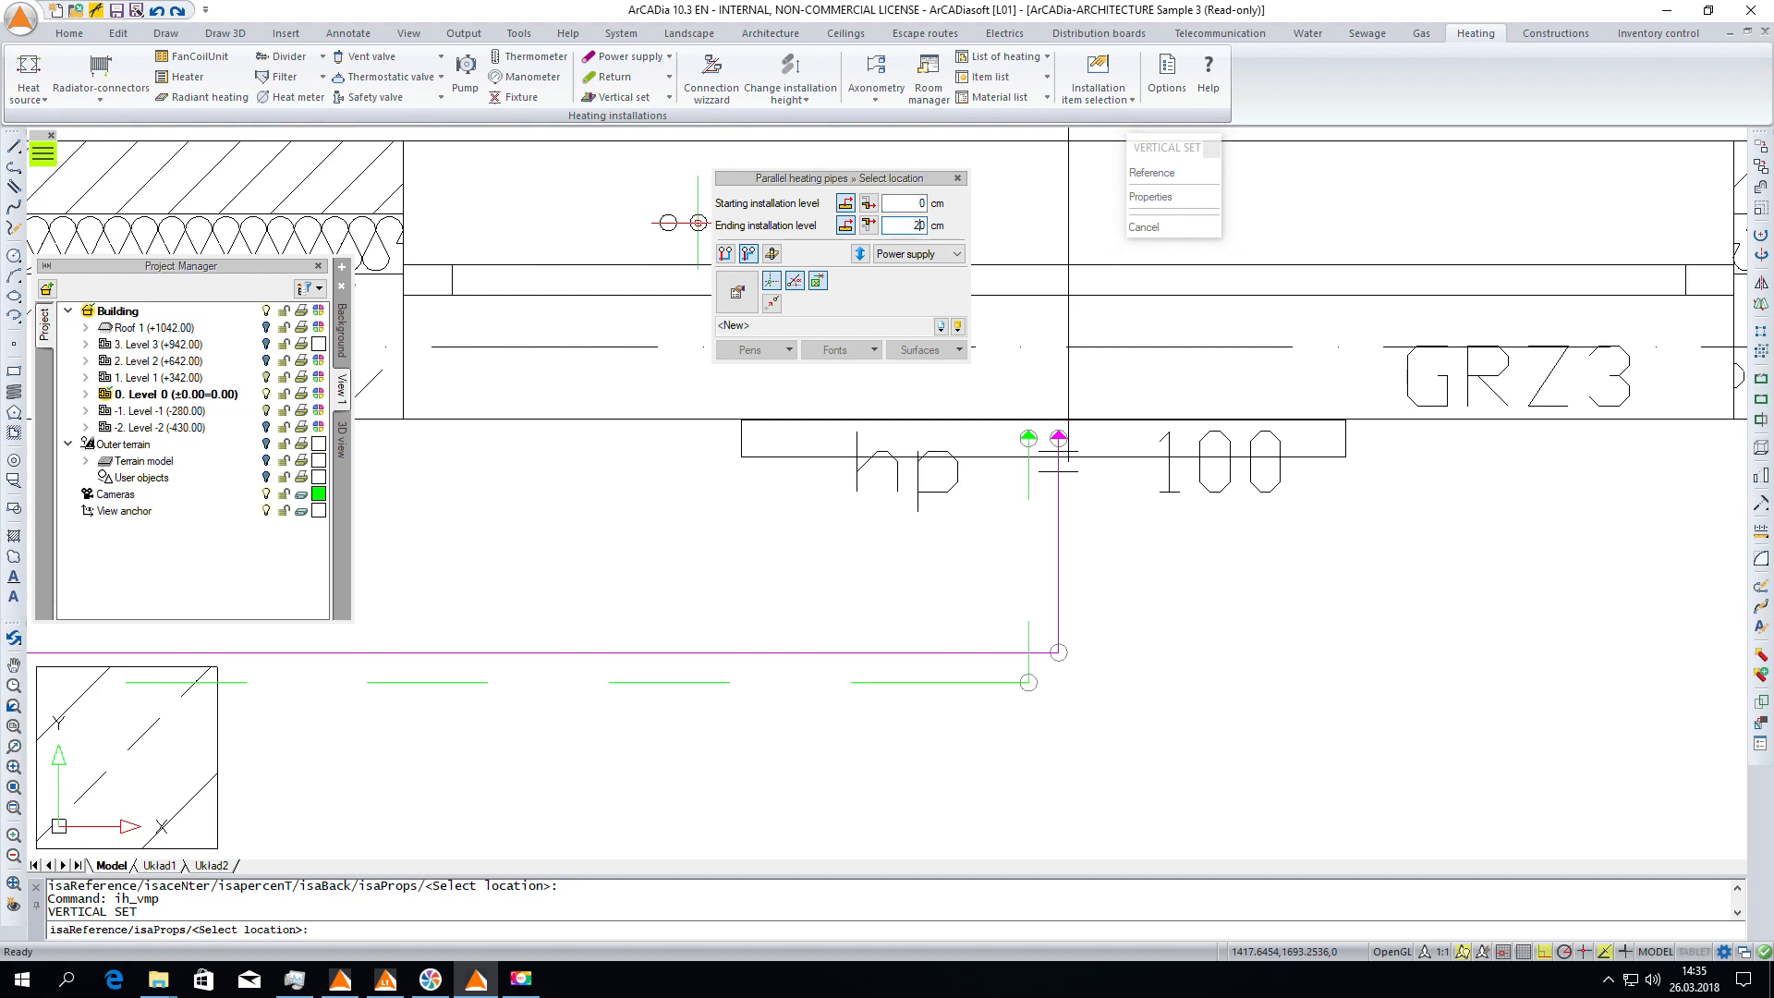
left_click(1059, 438)
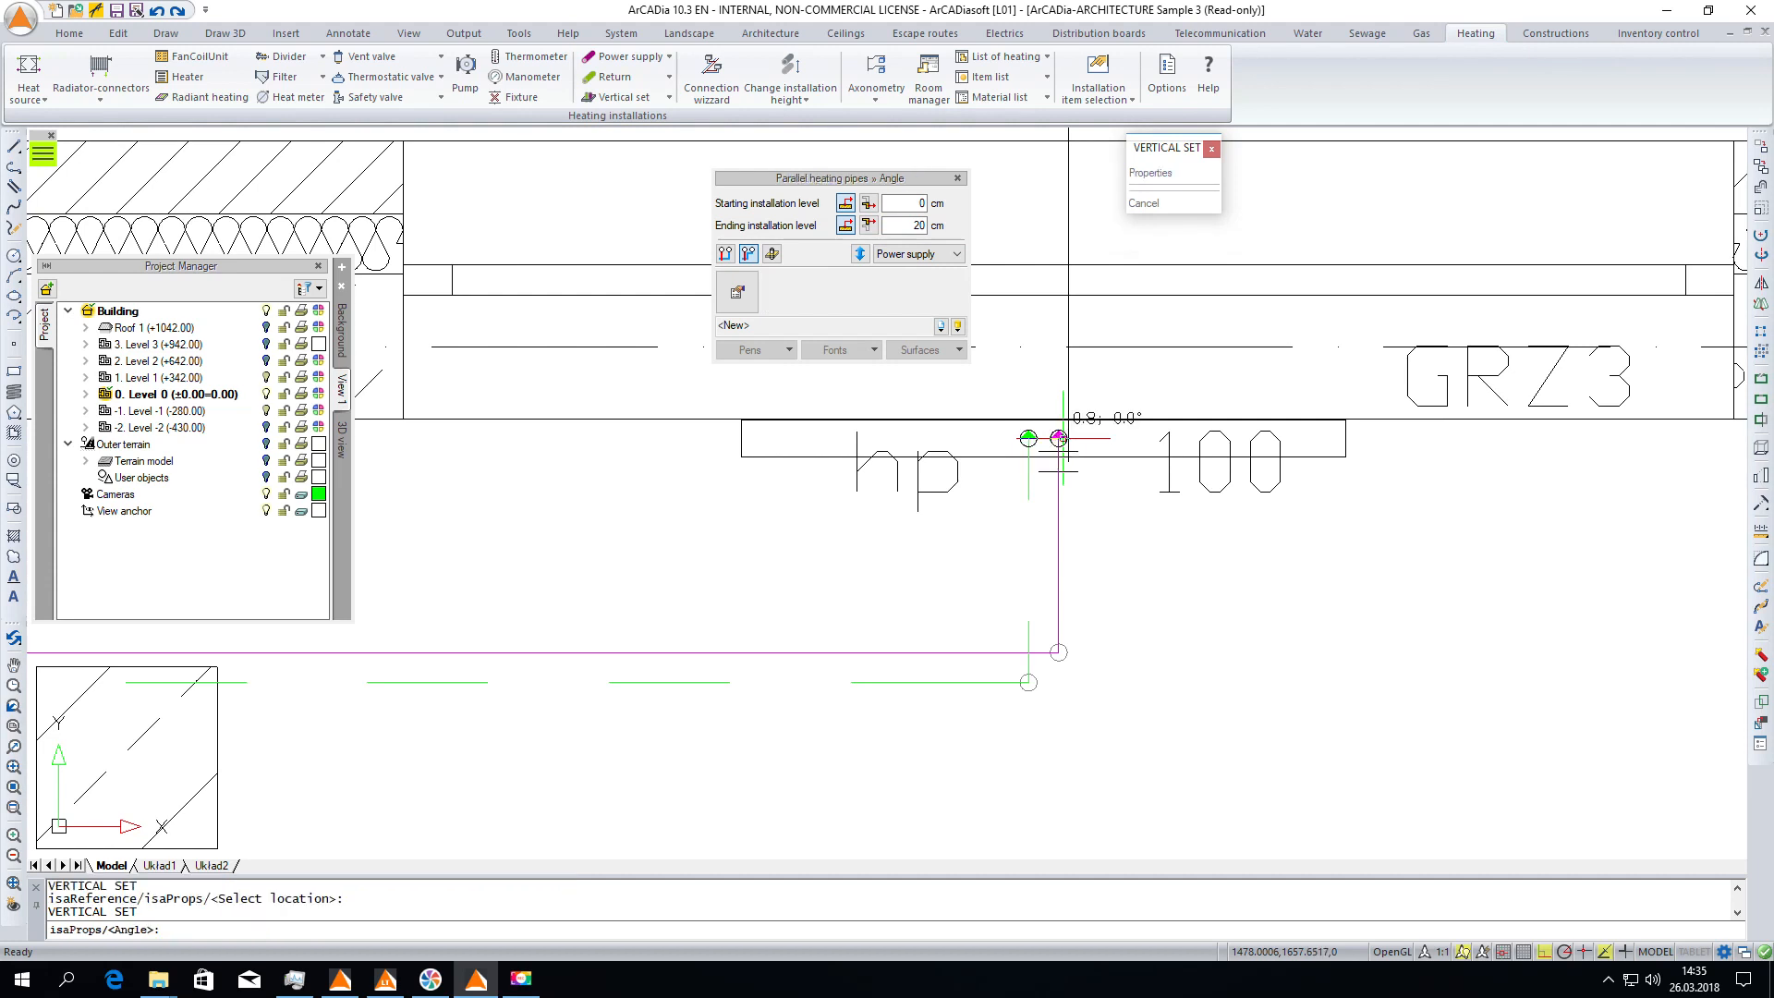
left_click(1215, 561)
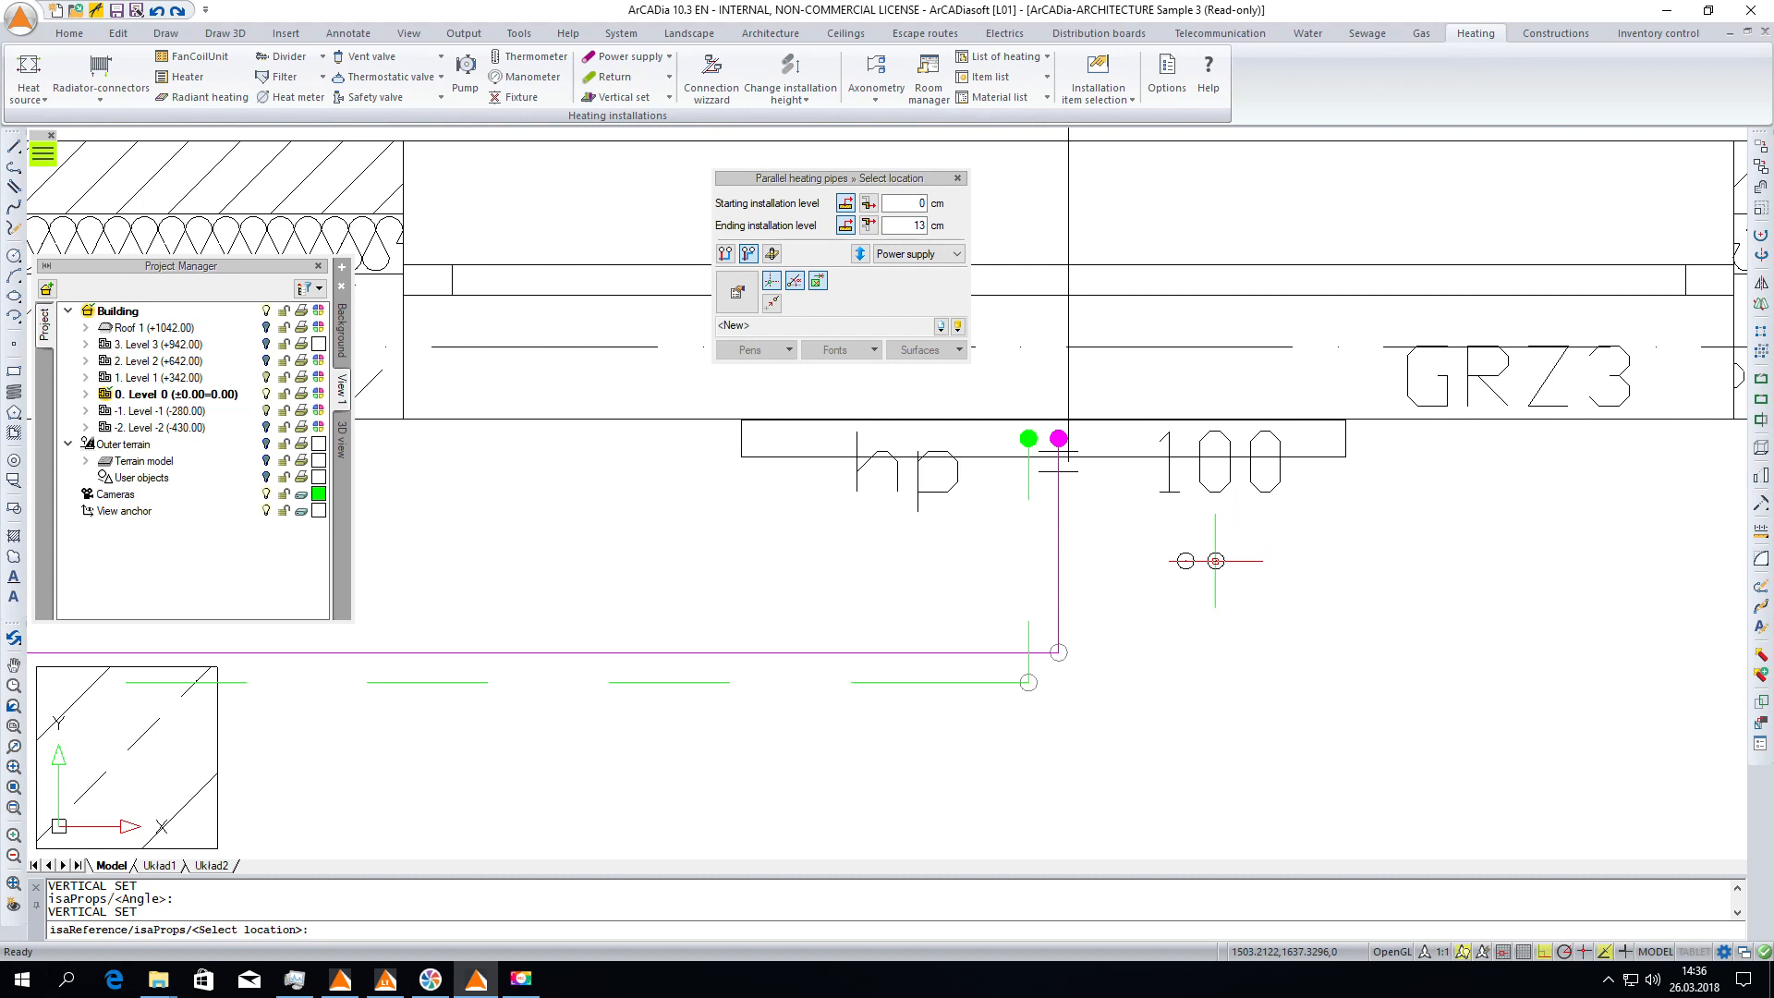
key("Escape")
scroll(970, 389, "down", 6)
middle_click_drag(923, 454, 991, 426)
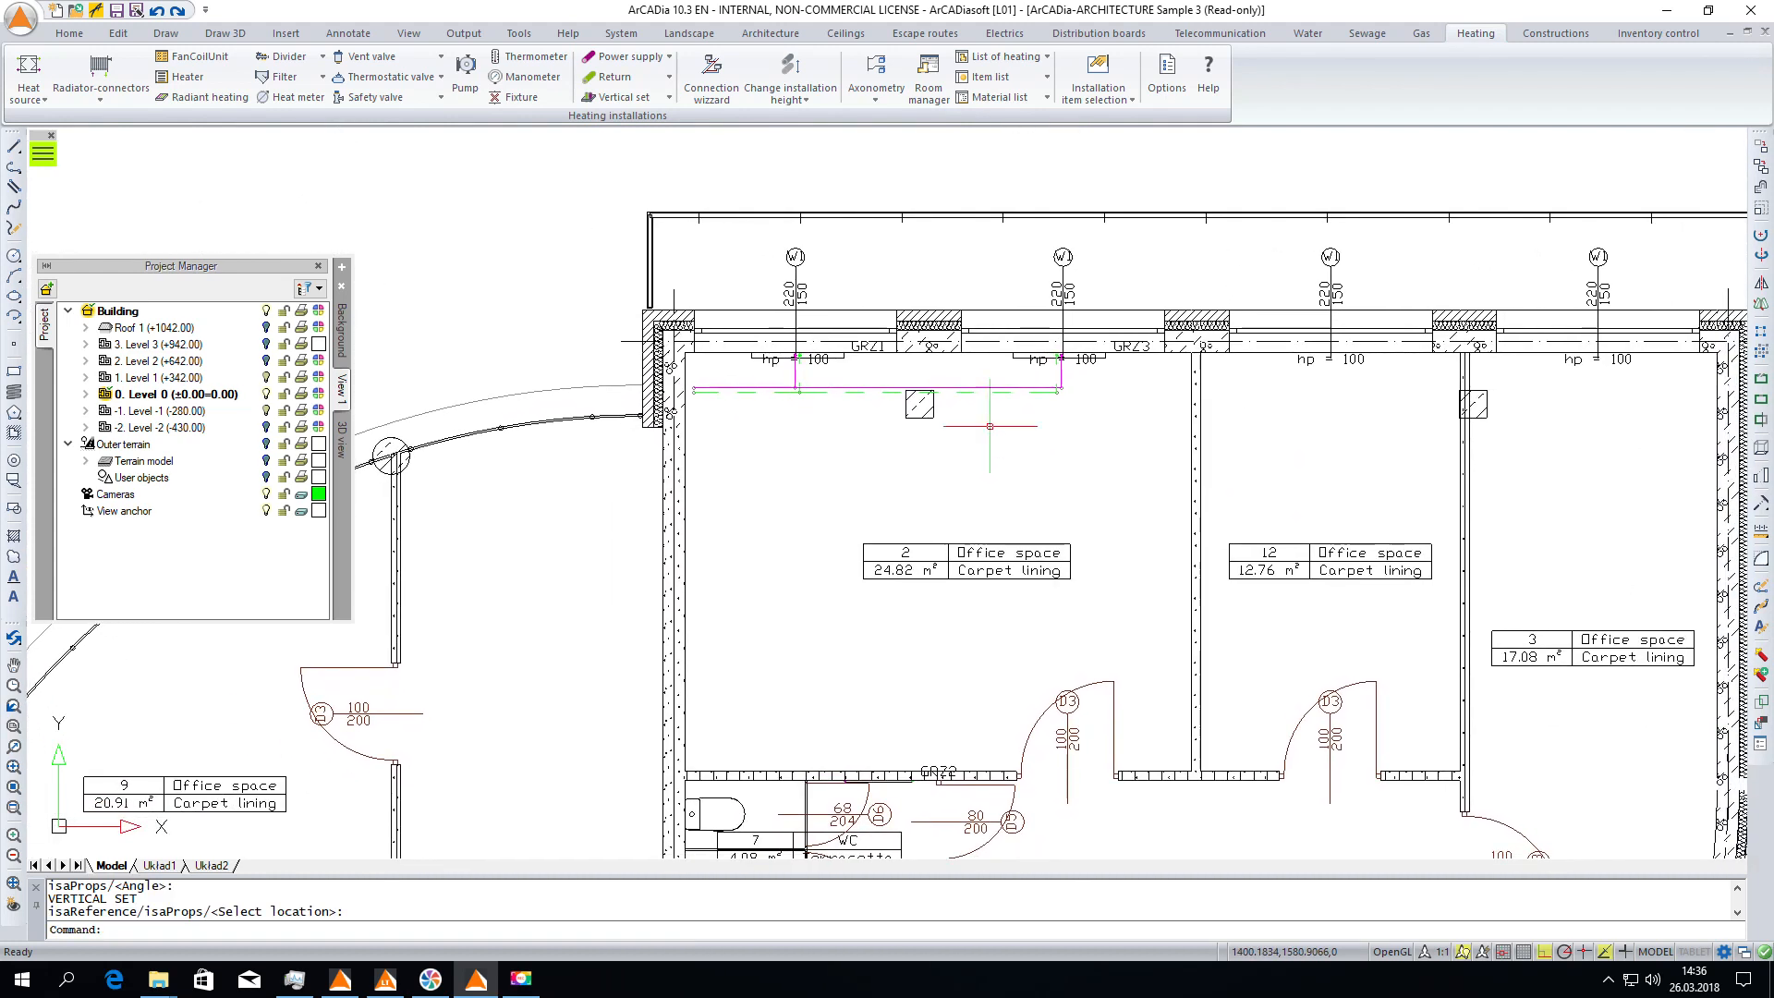